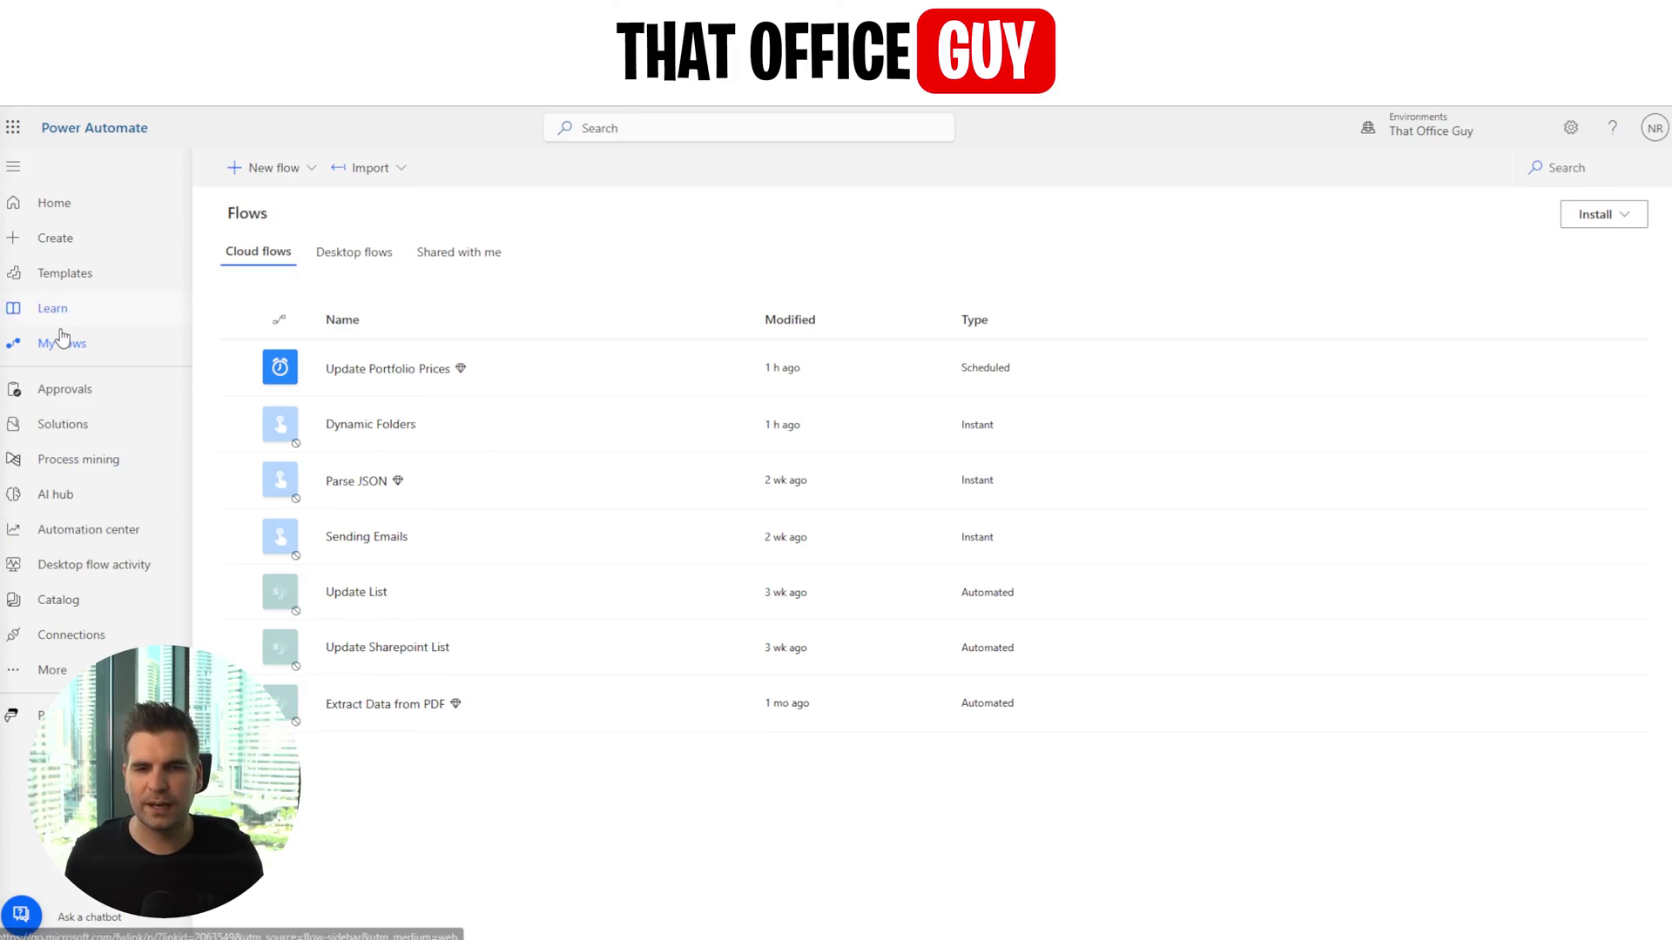
- Create a manually triggered instant cloud flow named 'Get File Contants'
click(48, 235)
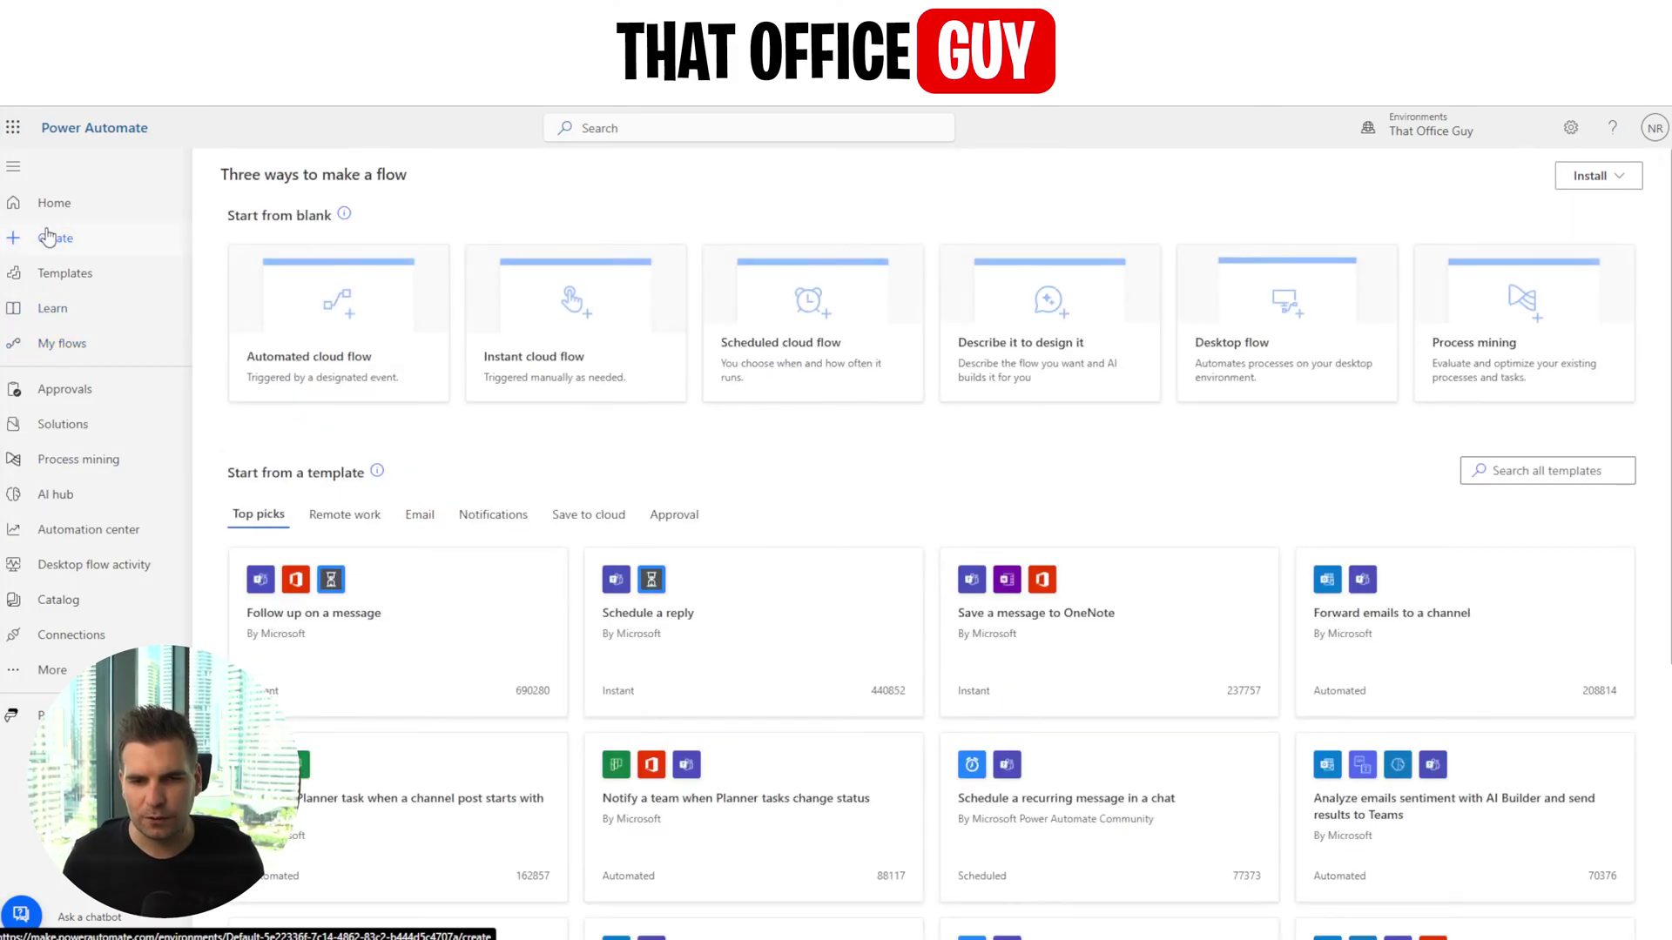
click(557, 366)
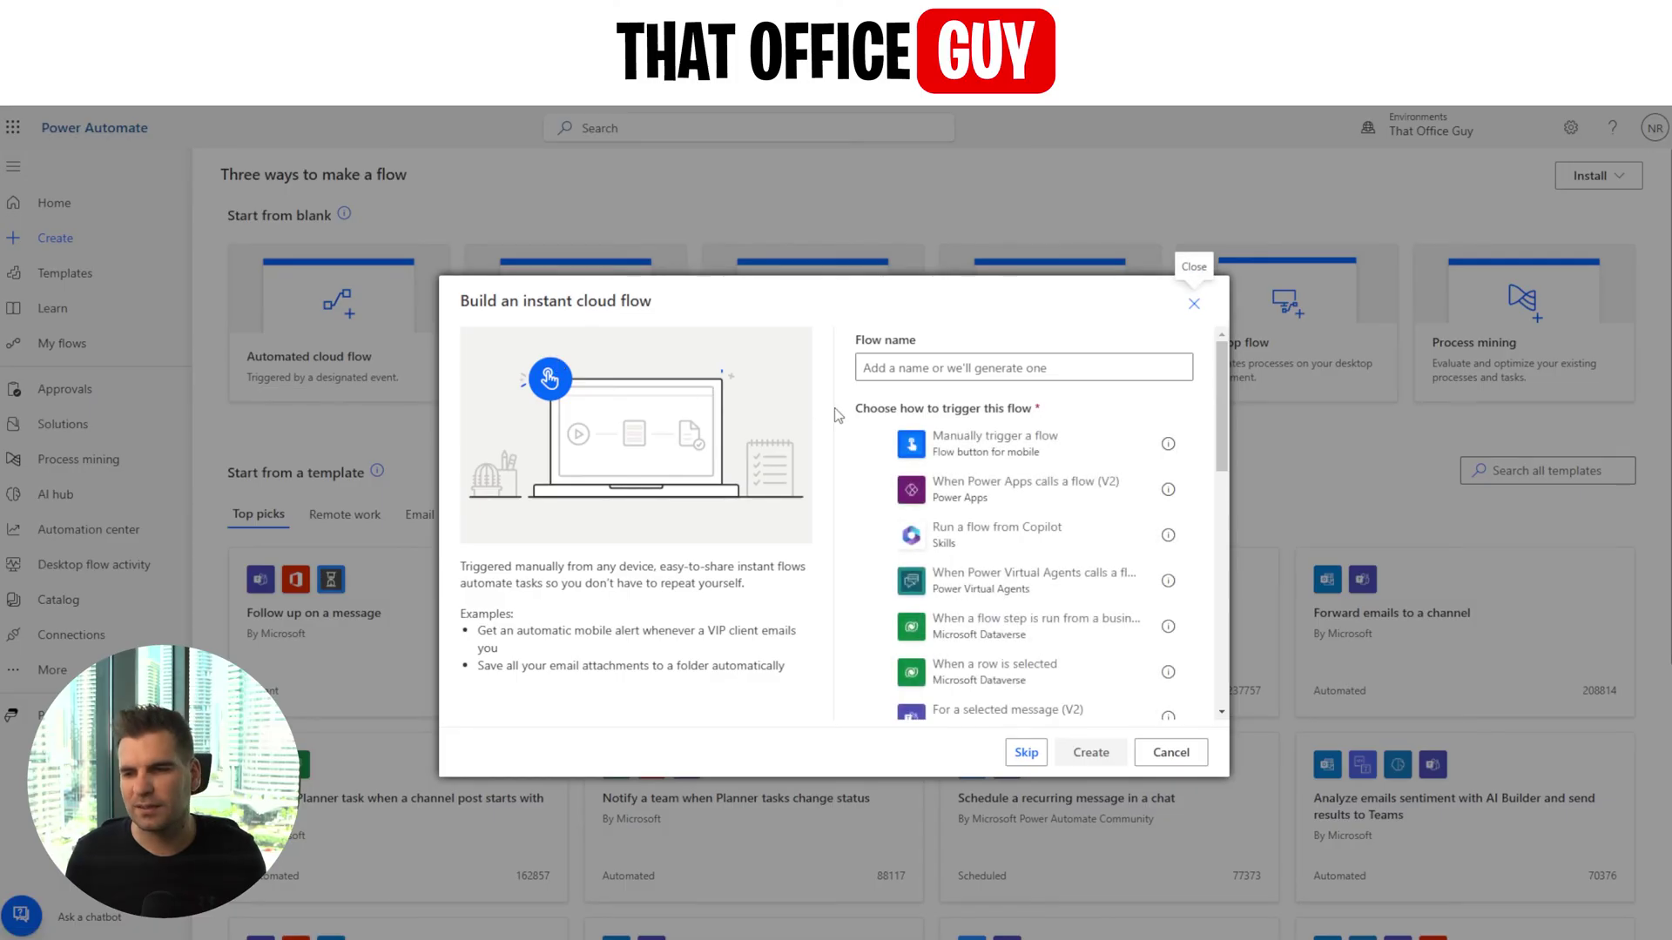
click(905, 442)
click(930, 372)
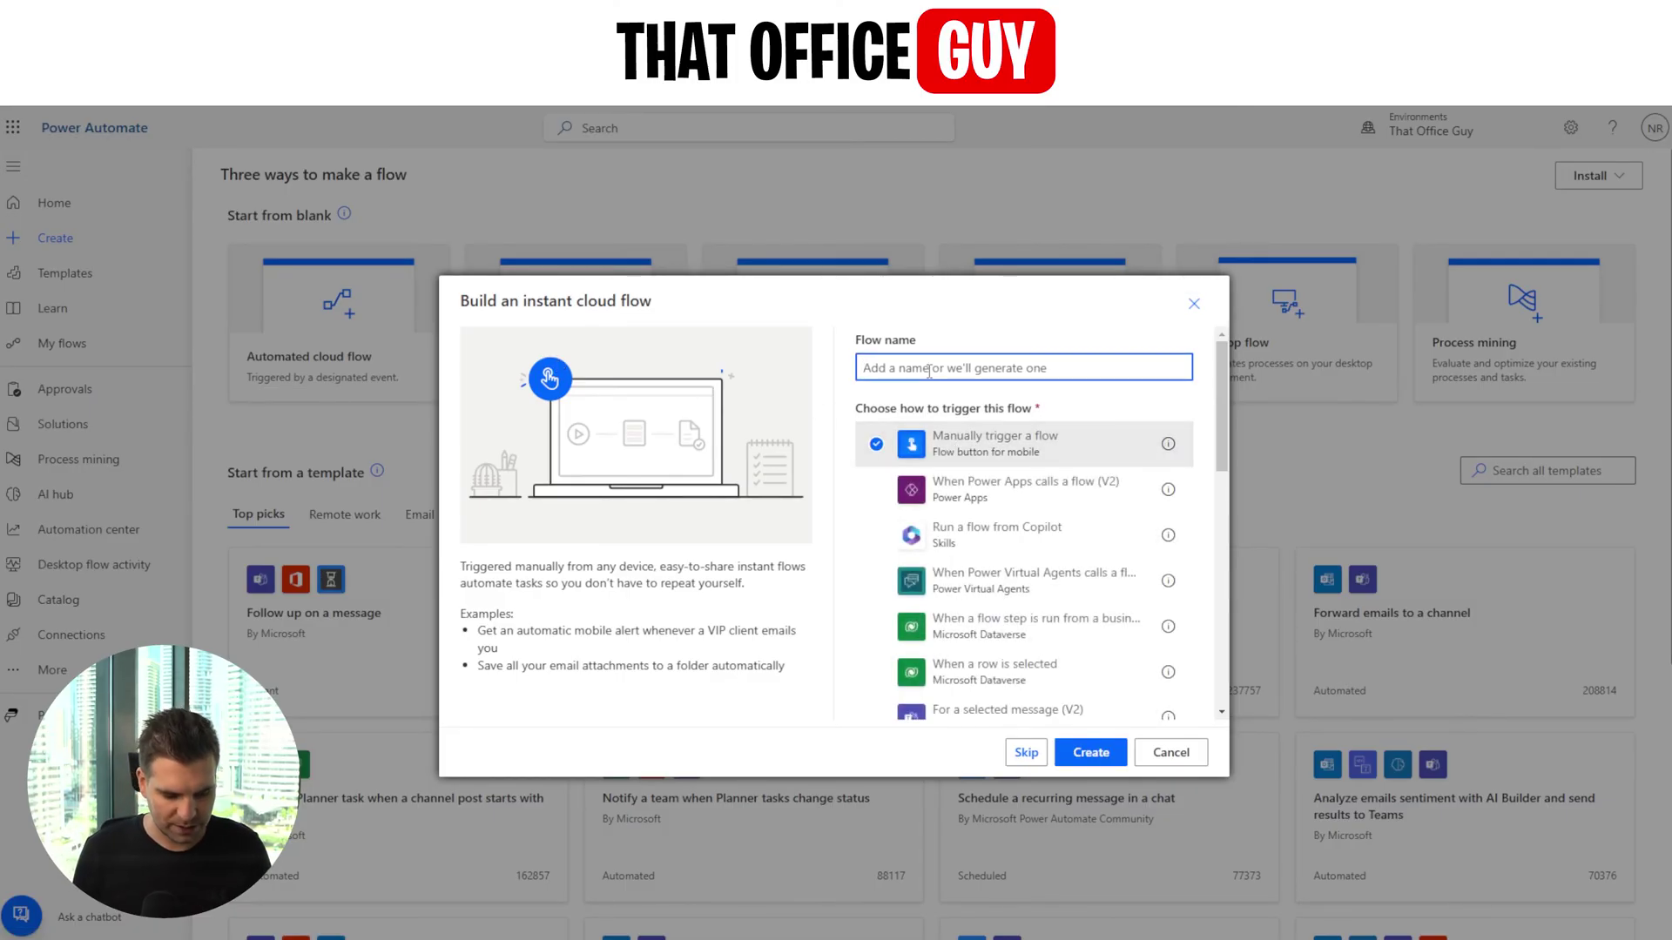
text(Get File Contants)
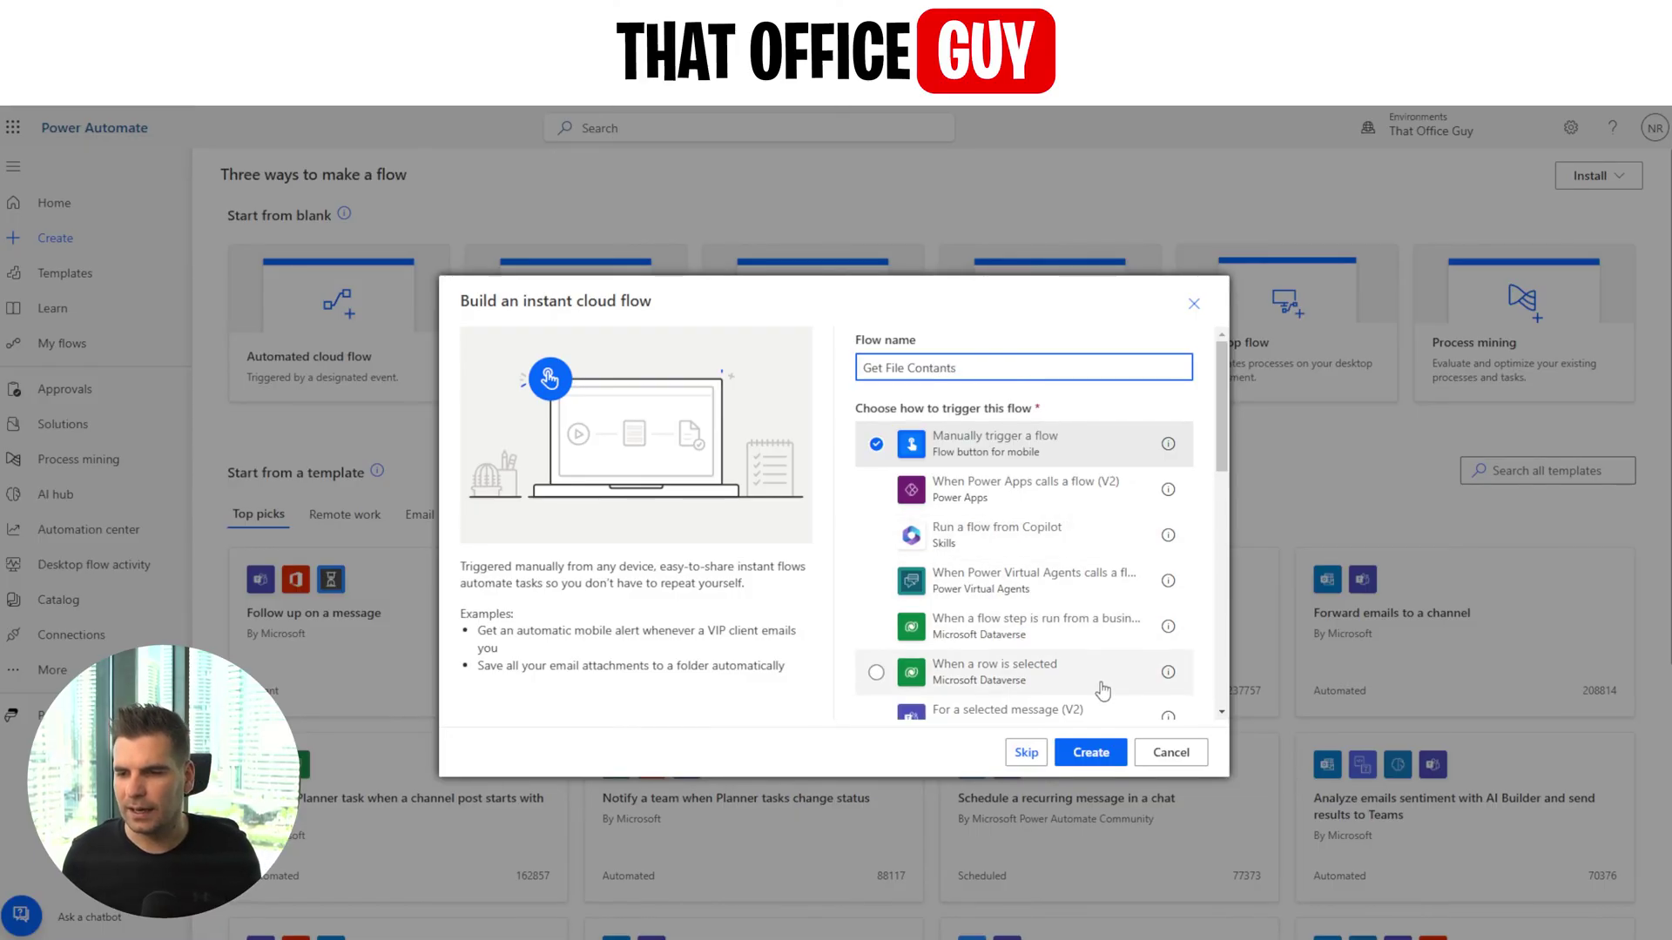
click(1099, 754)
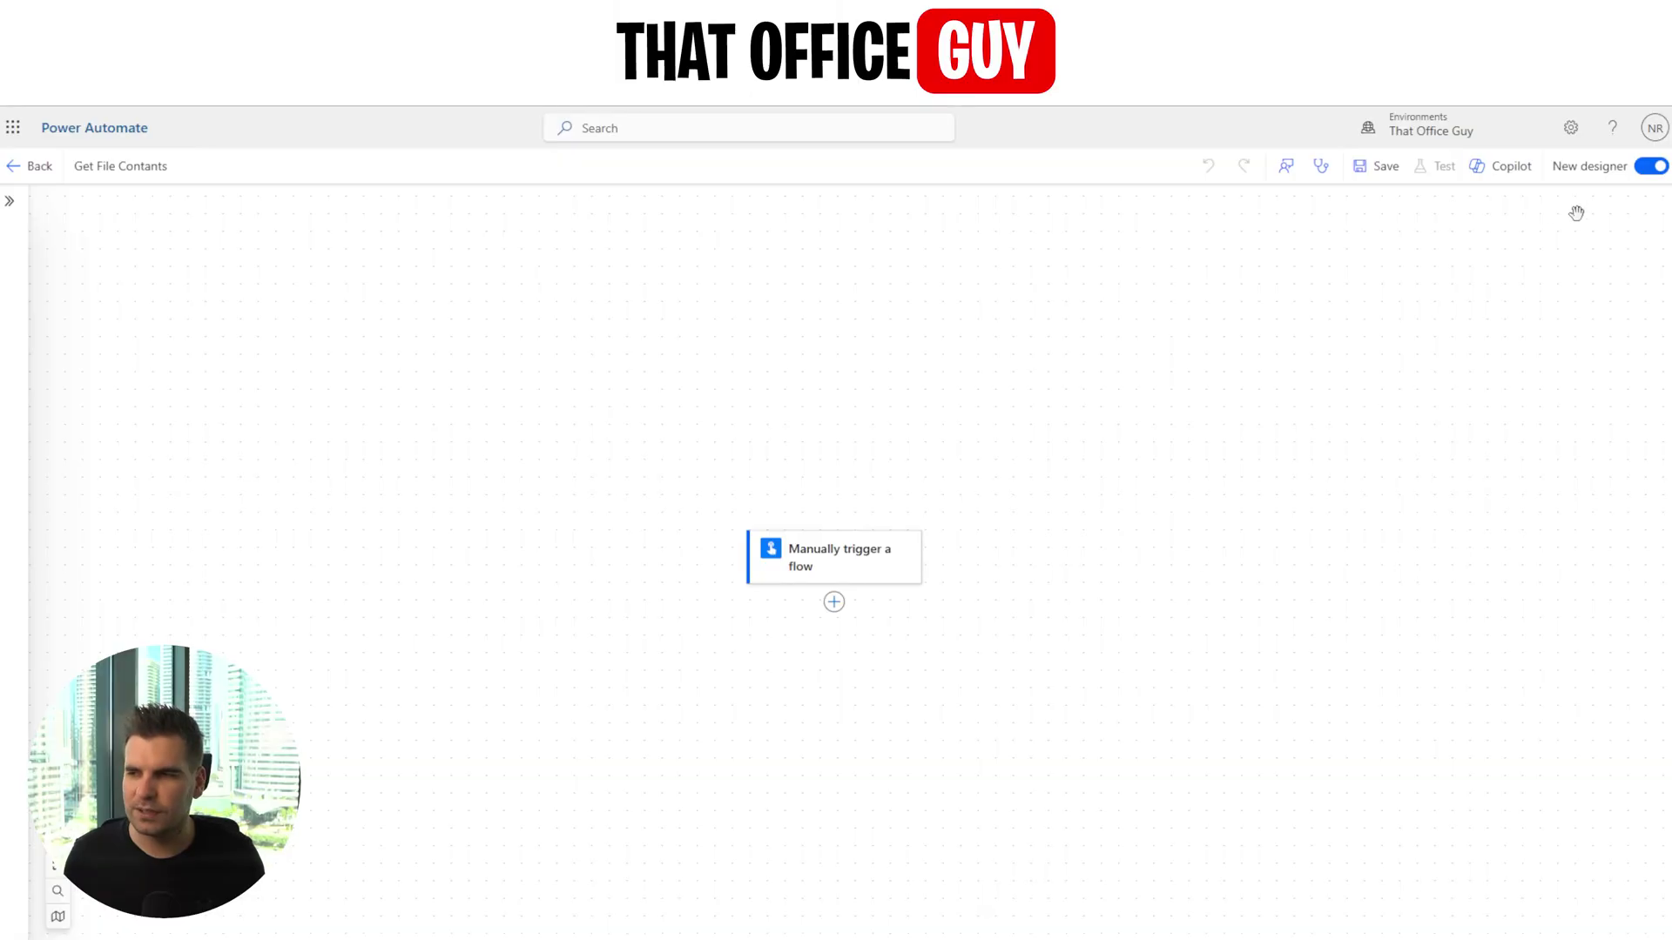
- Turn off the New designer and switch to the classic designer without saving
click(1654, 166)
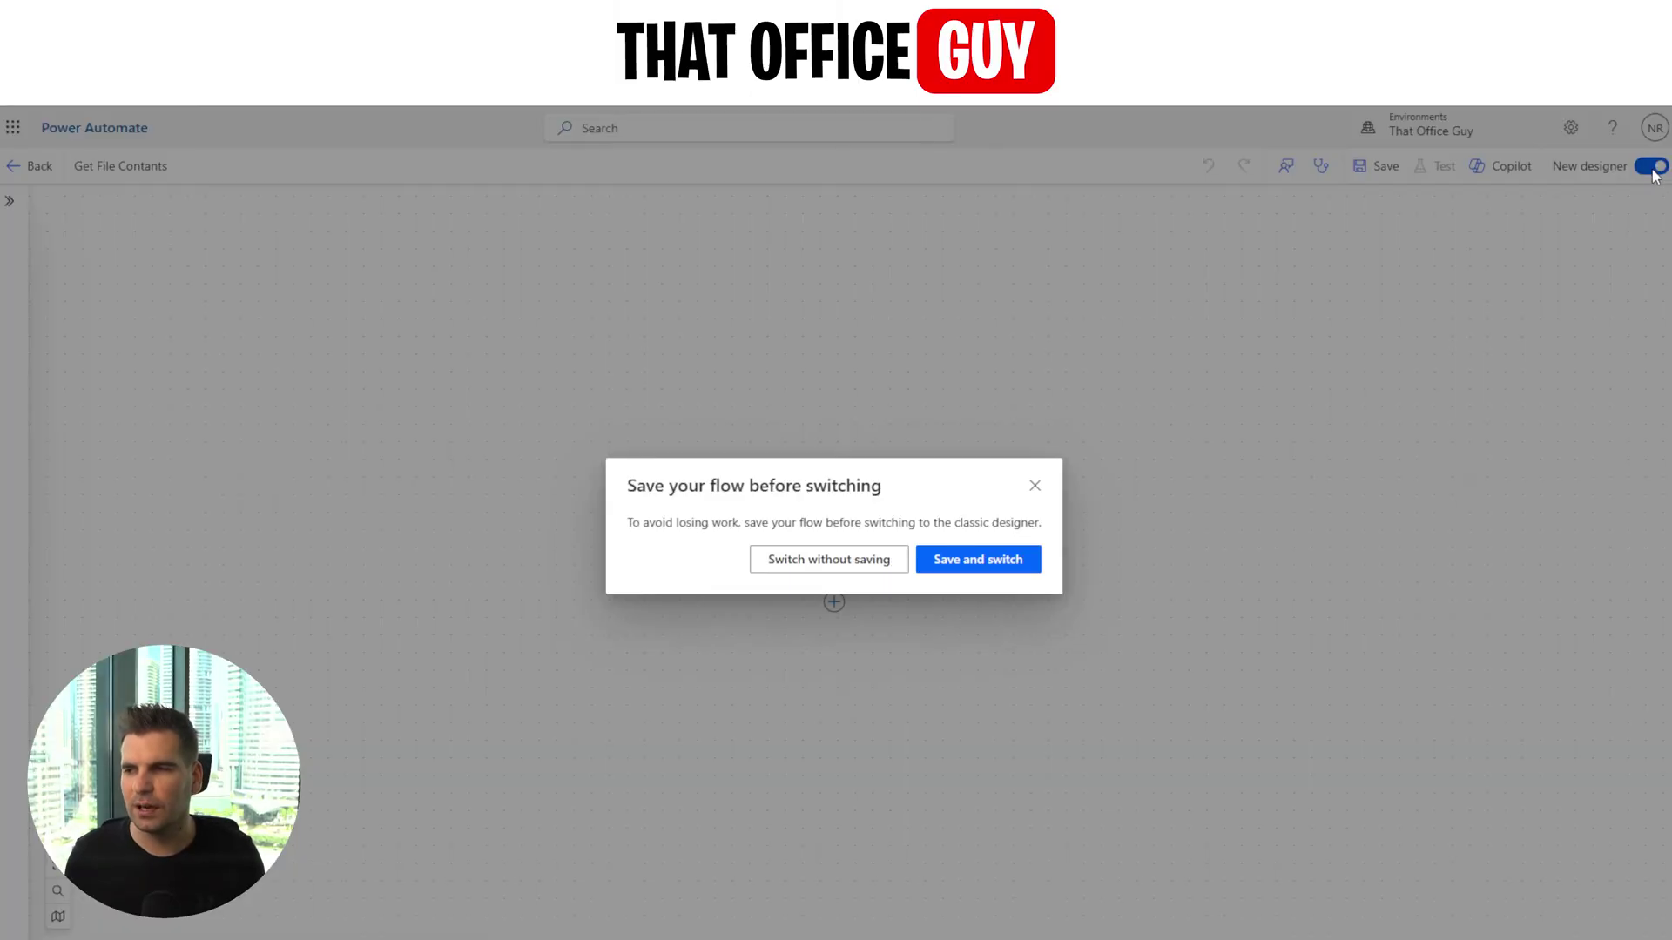
click(813, 566)
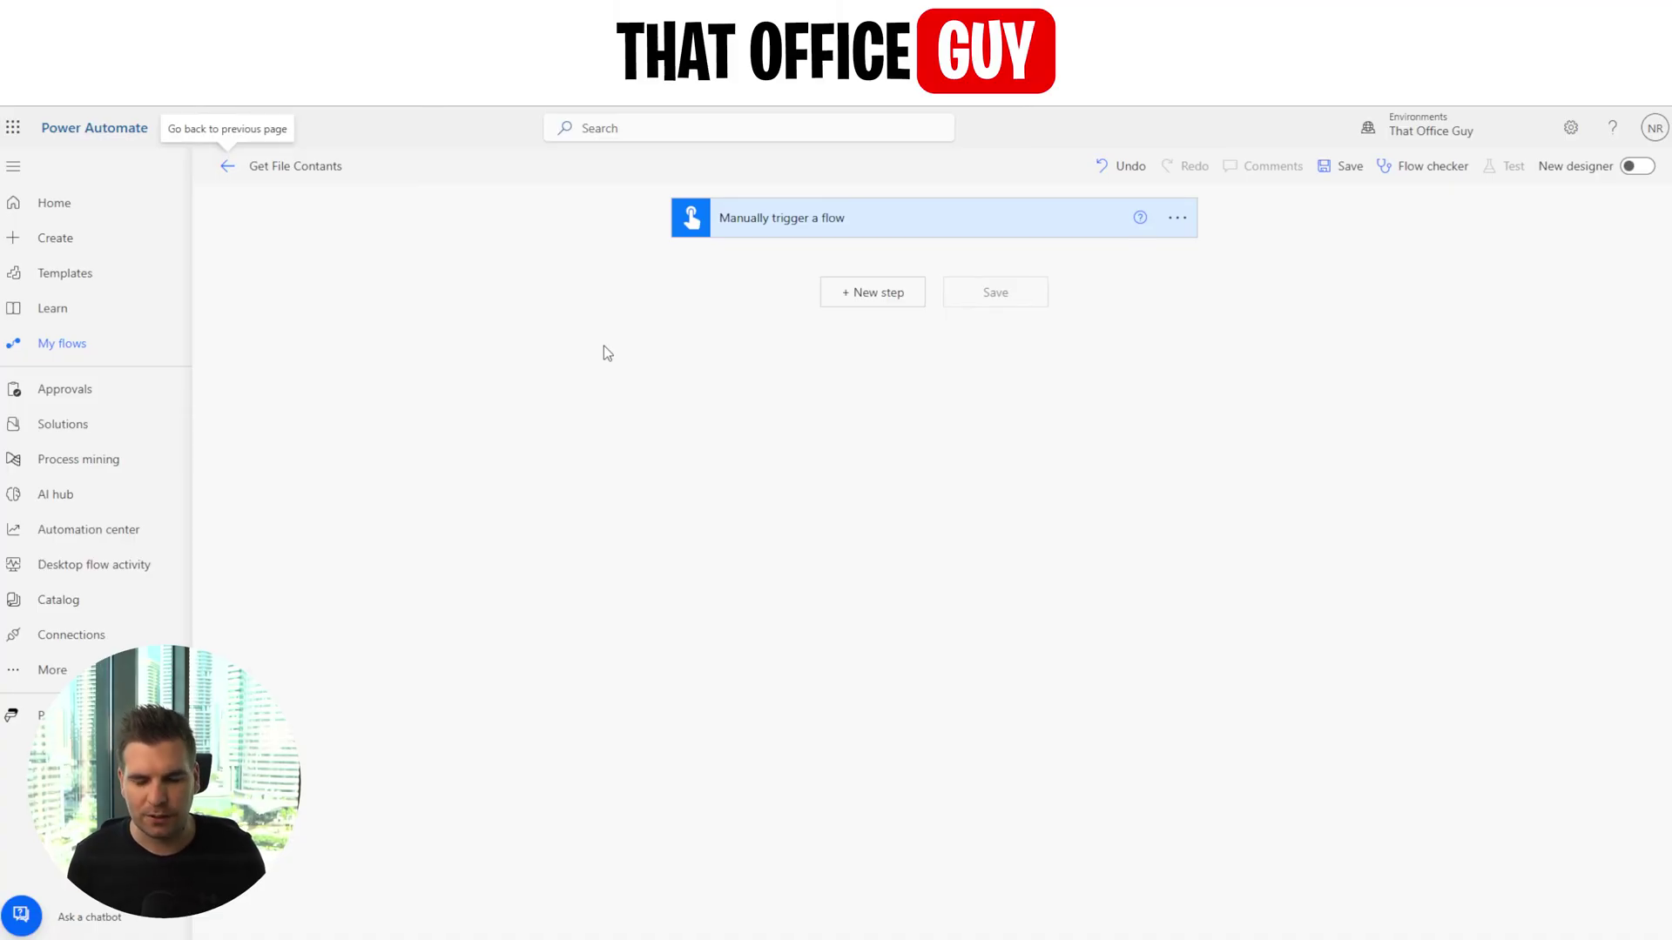
- Add a SharePoint Get files (properties only) step on the That Office Guy site's Documents library
click(849, 297)
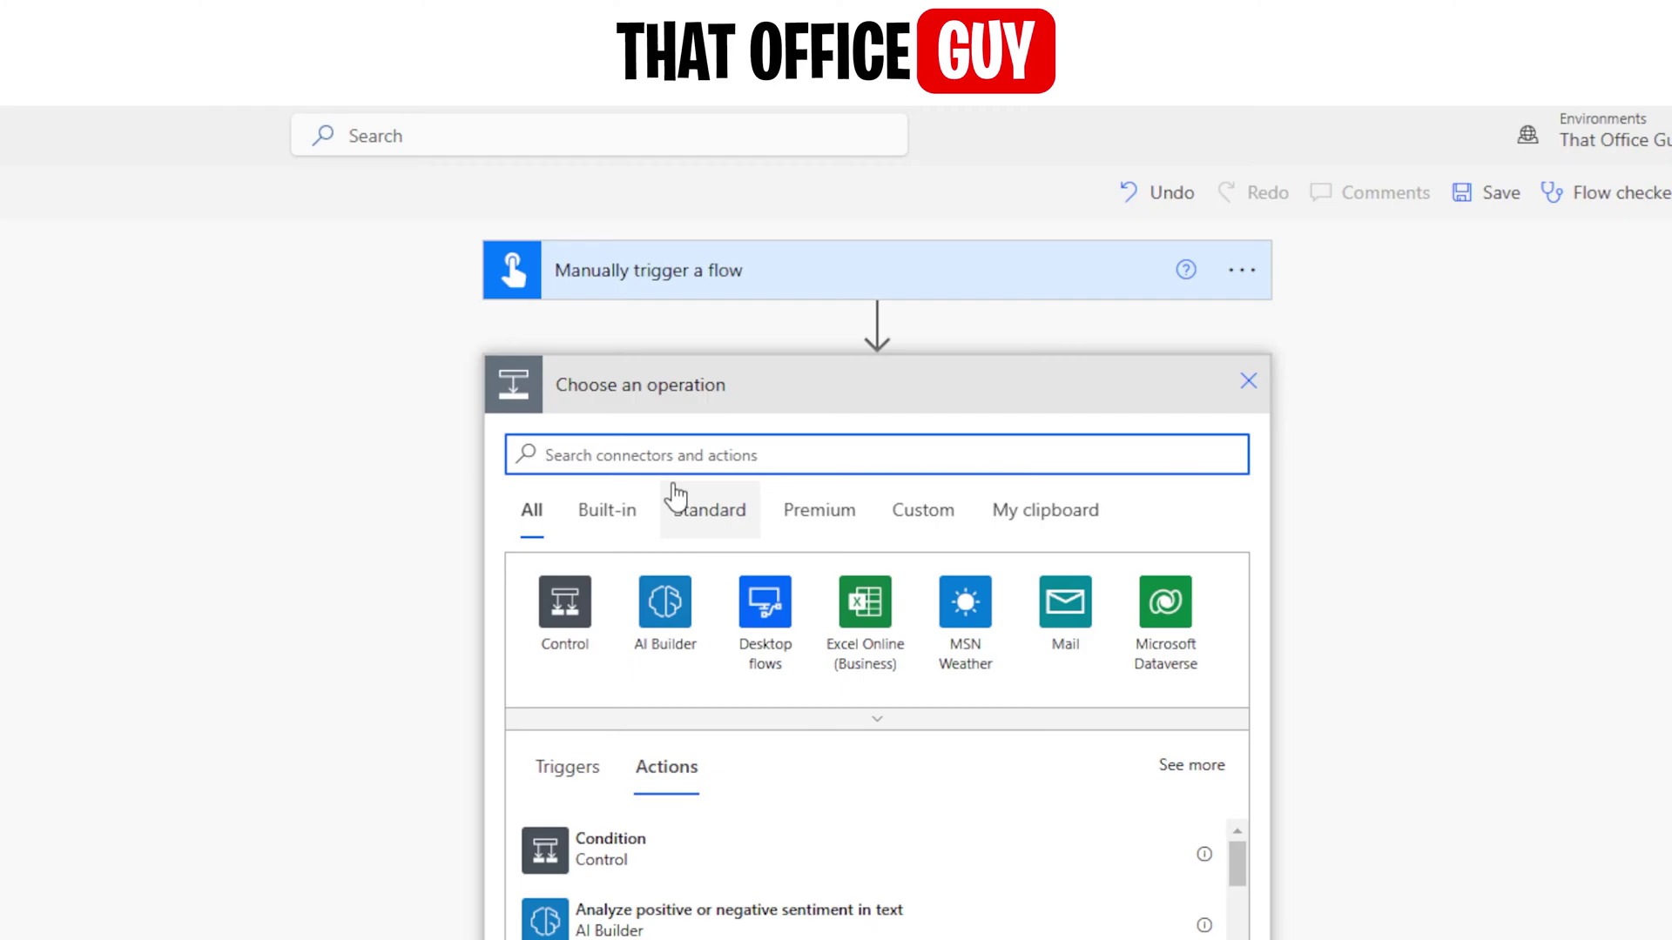
text(get files)
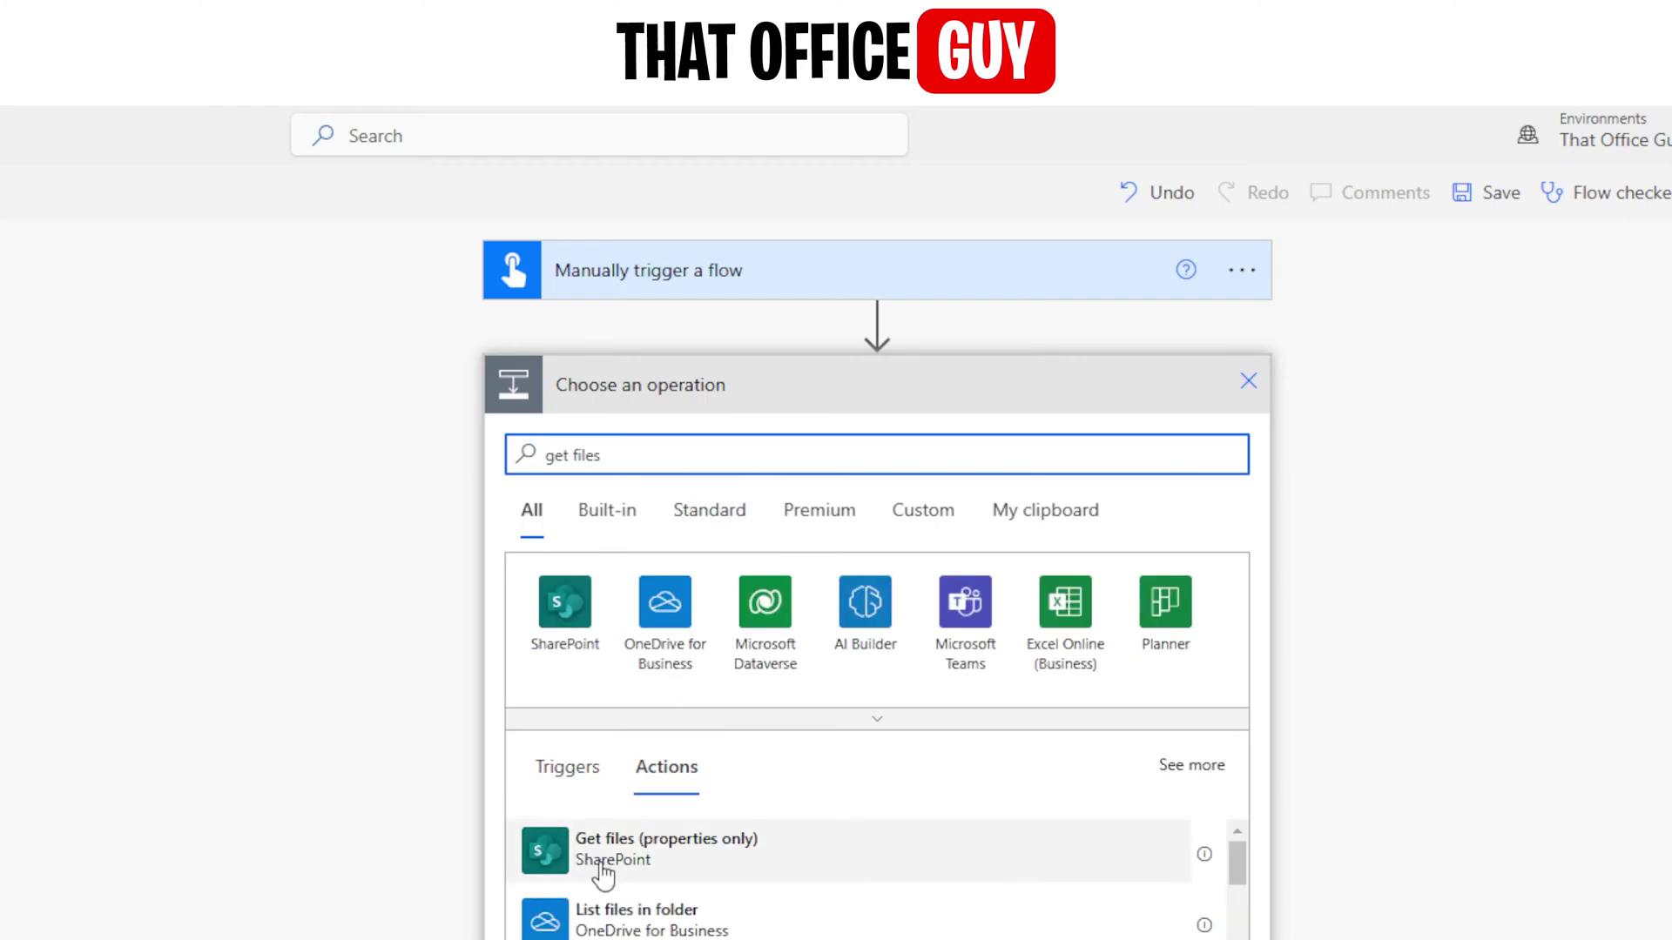
click(720, 864)
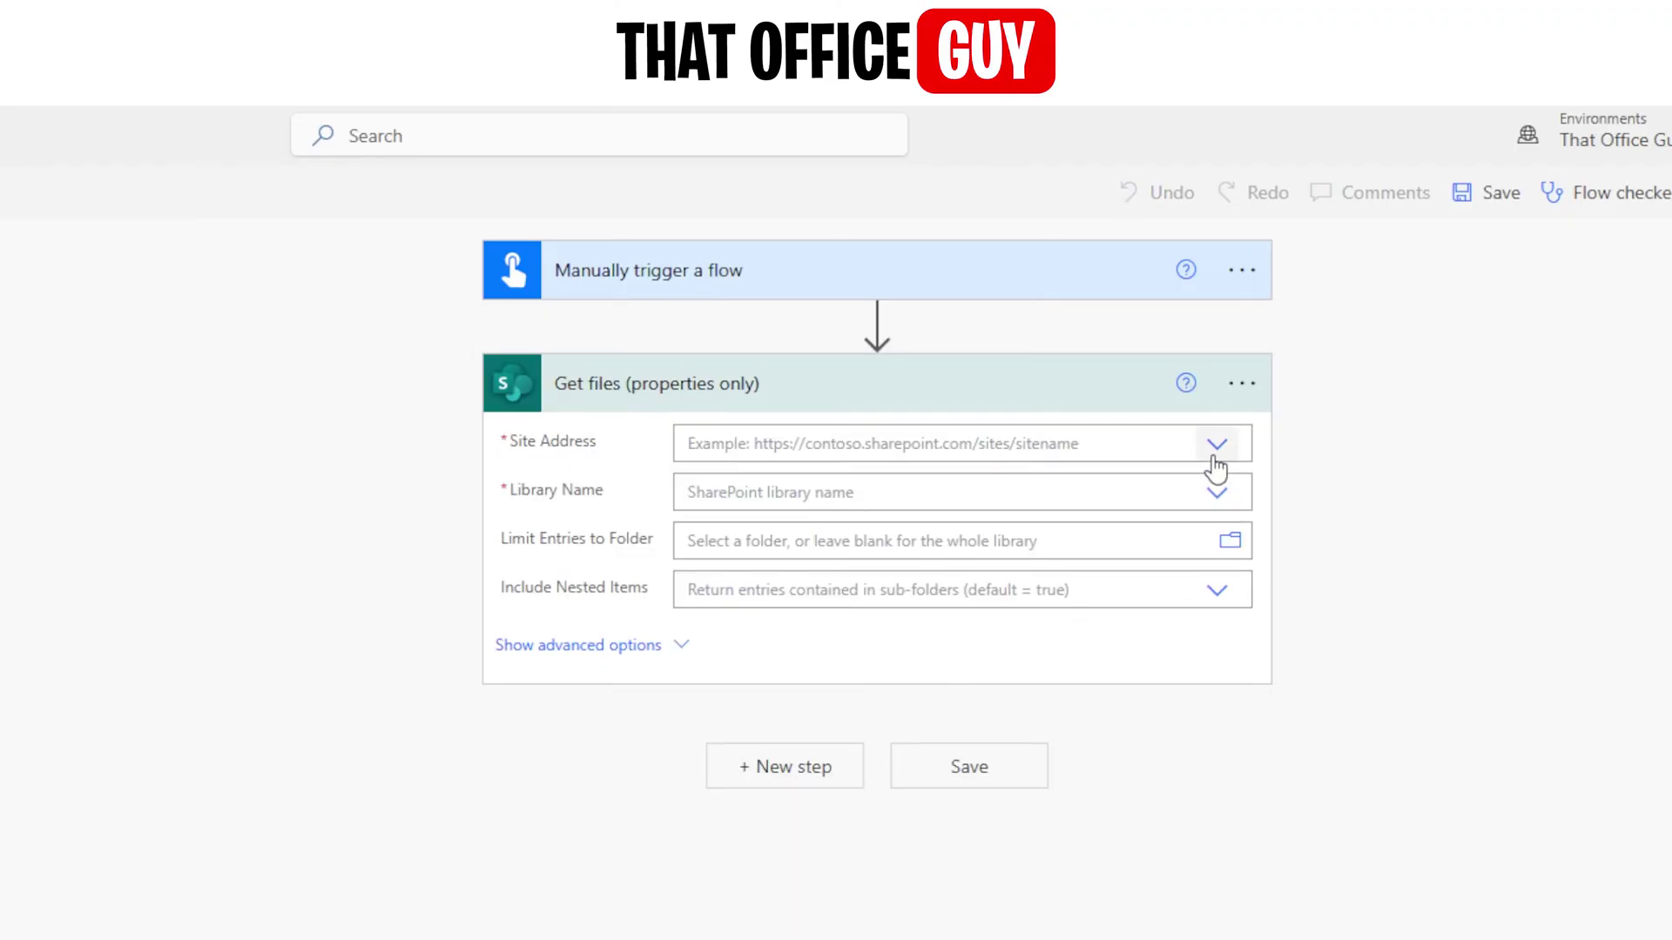
click(1216, 454)
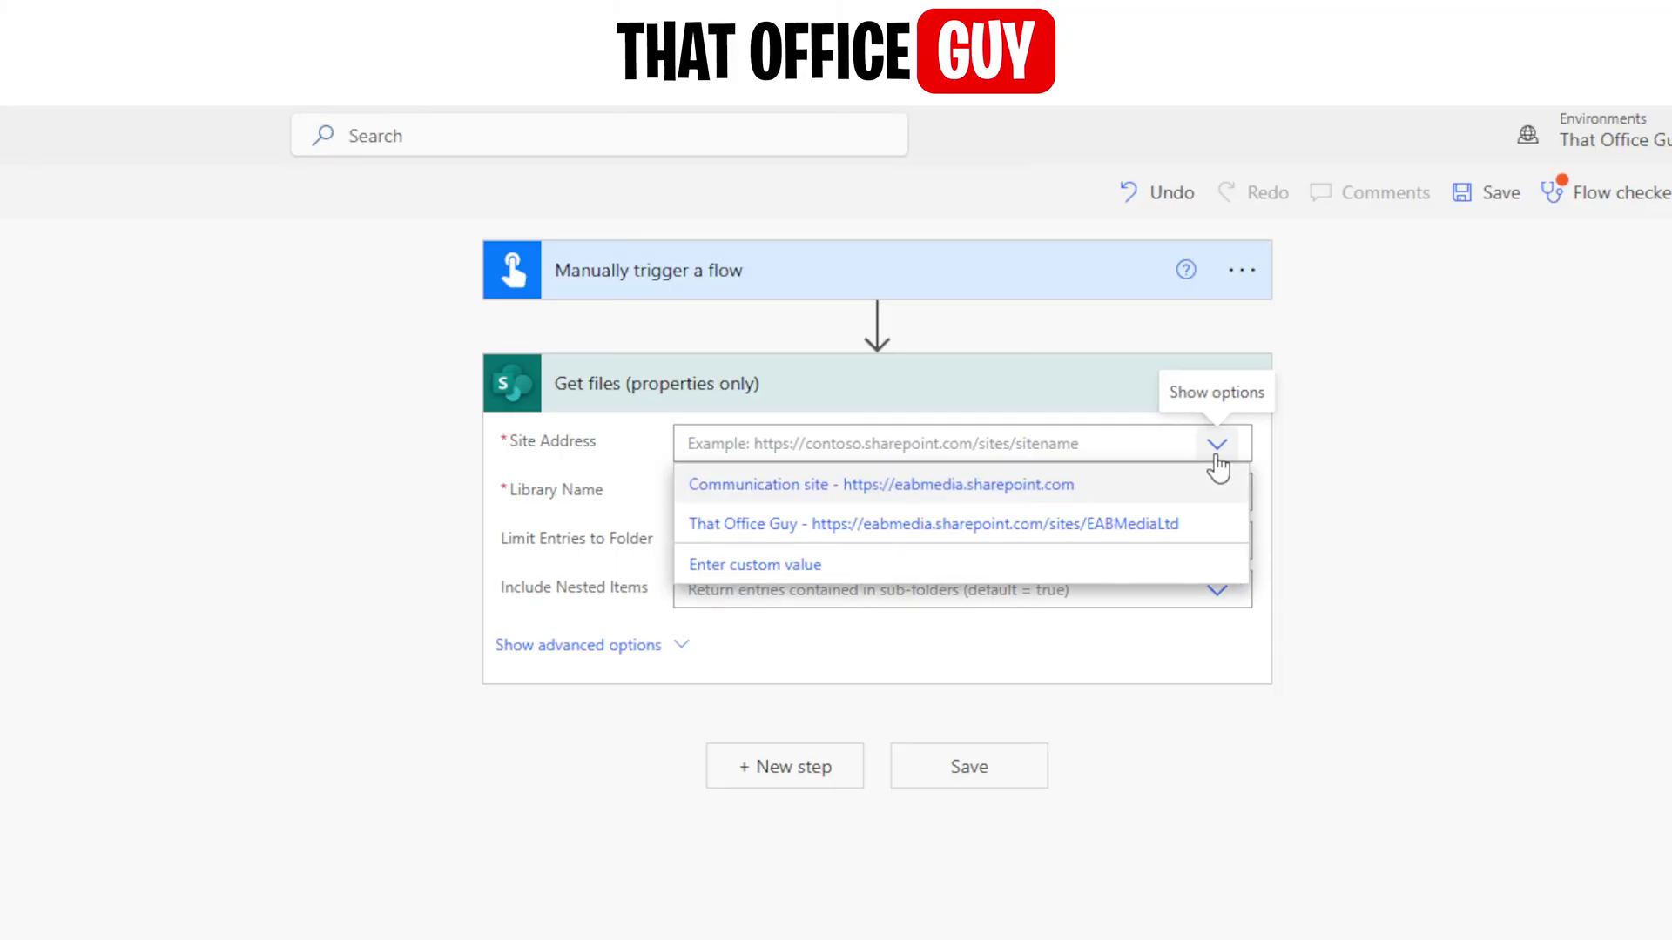
click(757, 527)
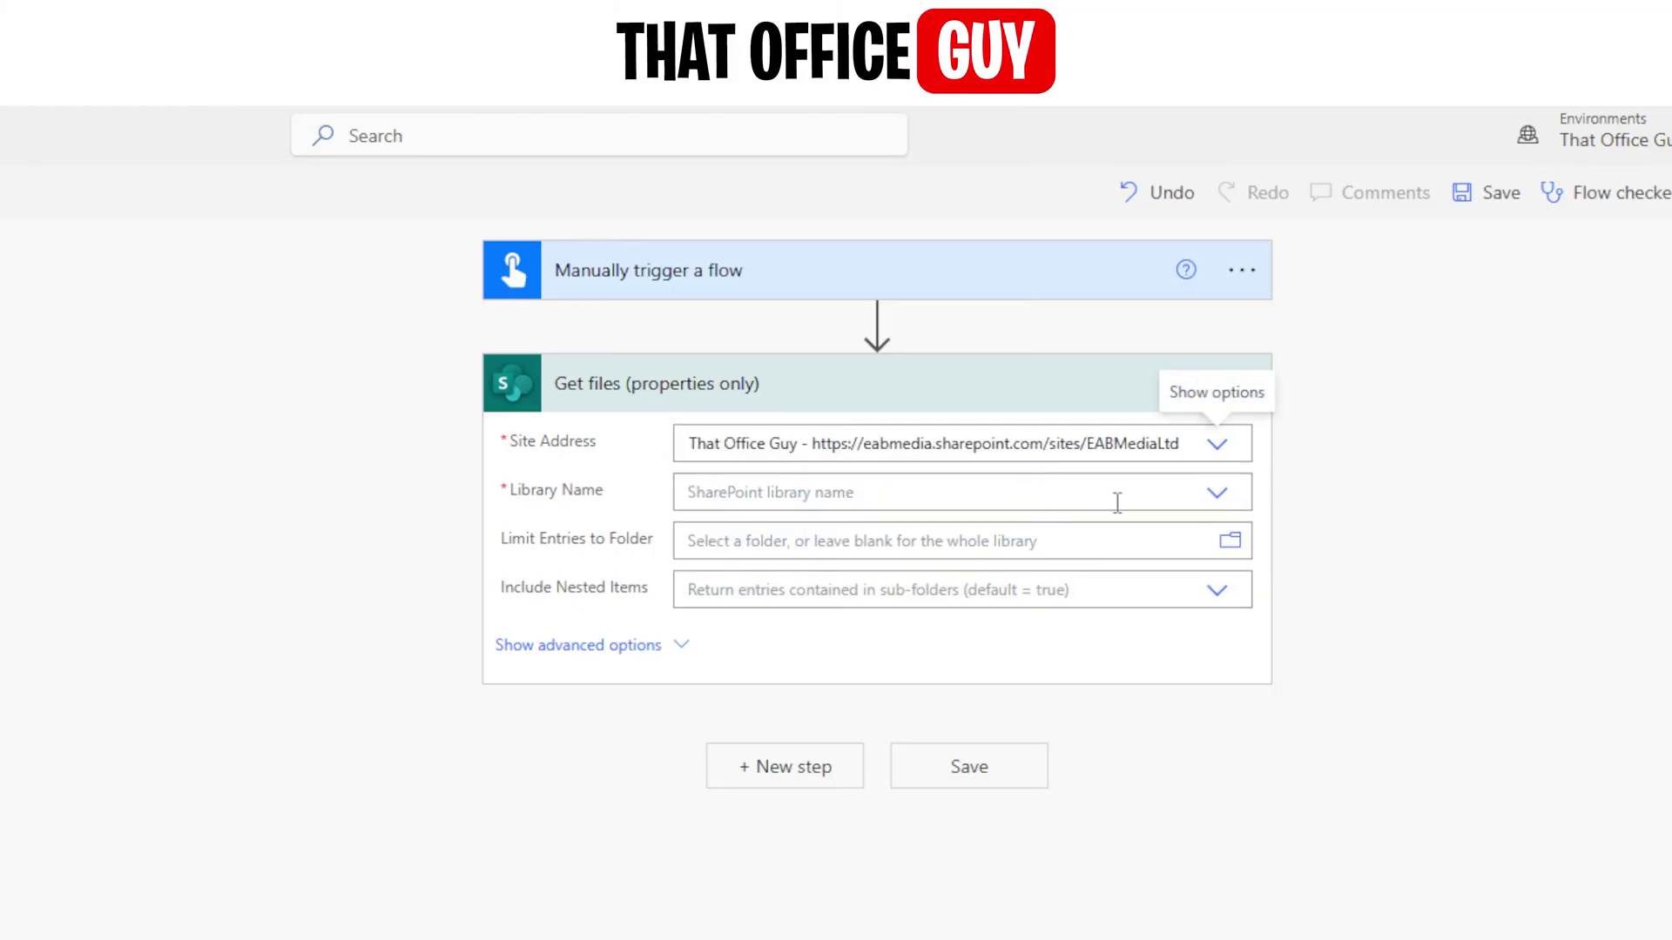
click(1216, 492)
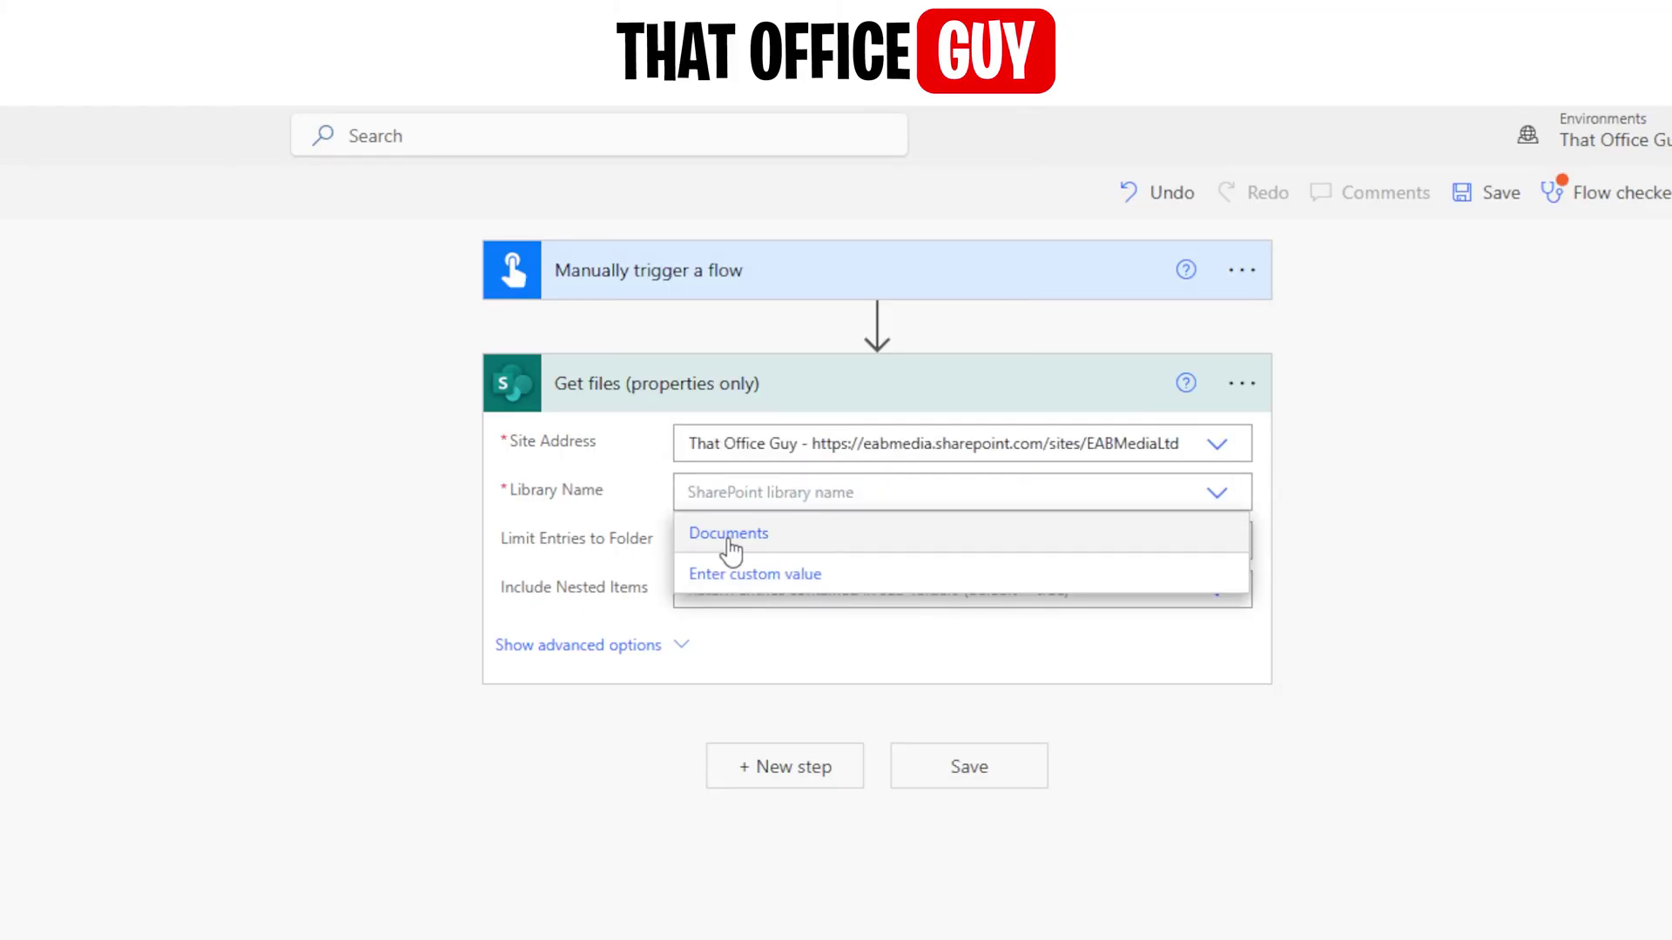
click(739, 538)
- Limit it to Shared Documents > 4. YouTube > Video Documents with Include Nested Items set to Yes
click(1225, 547)
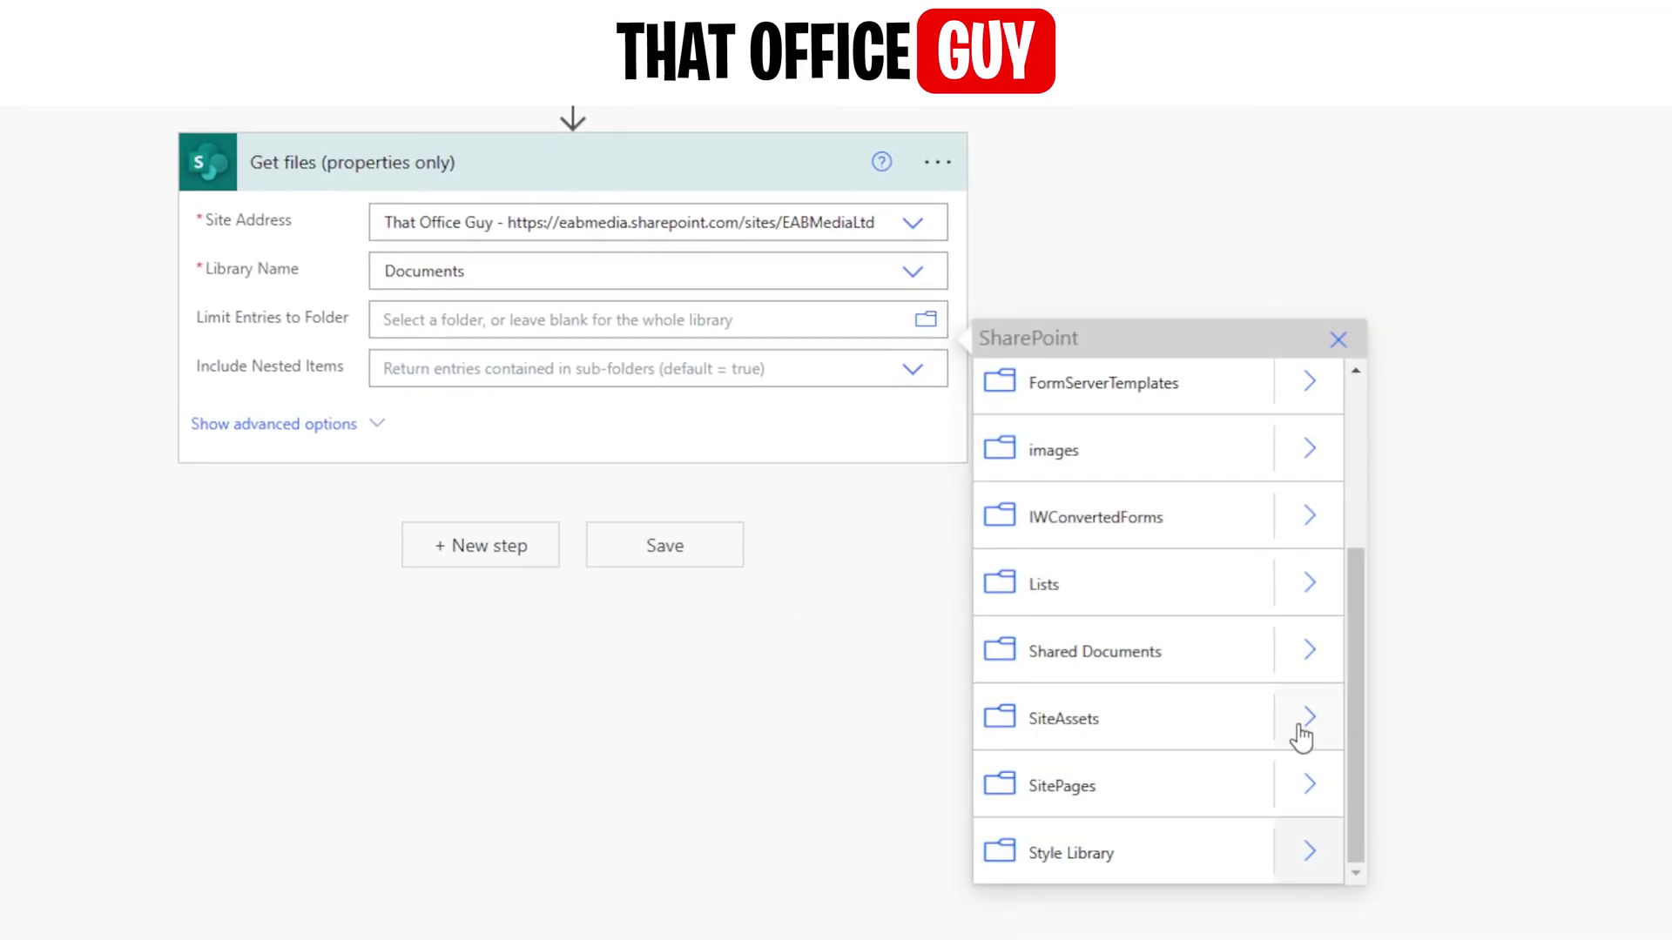
click(1311, 667)
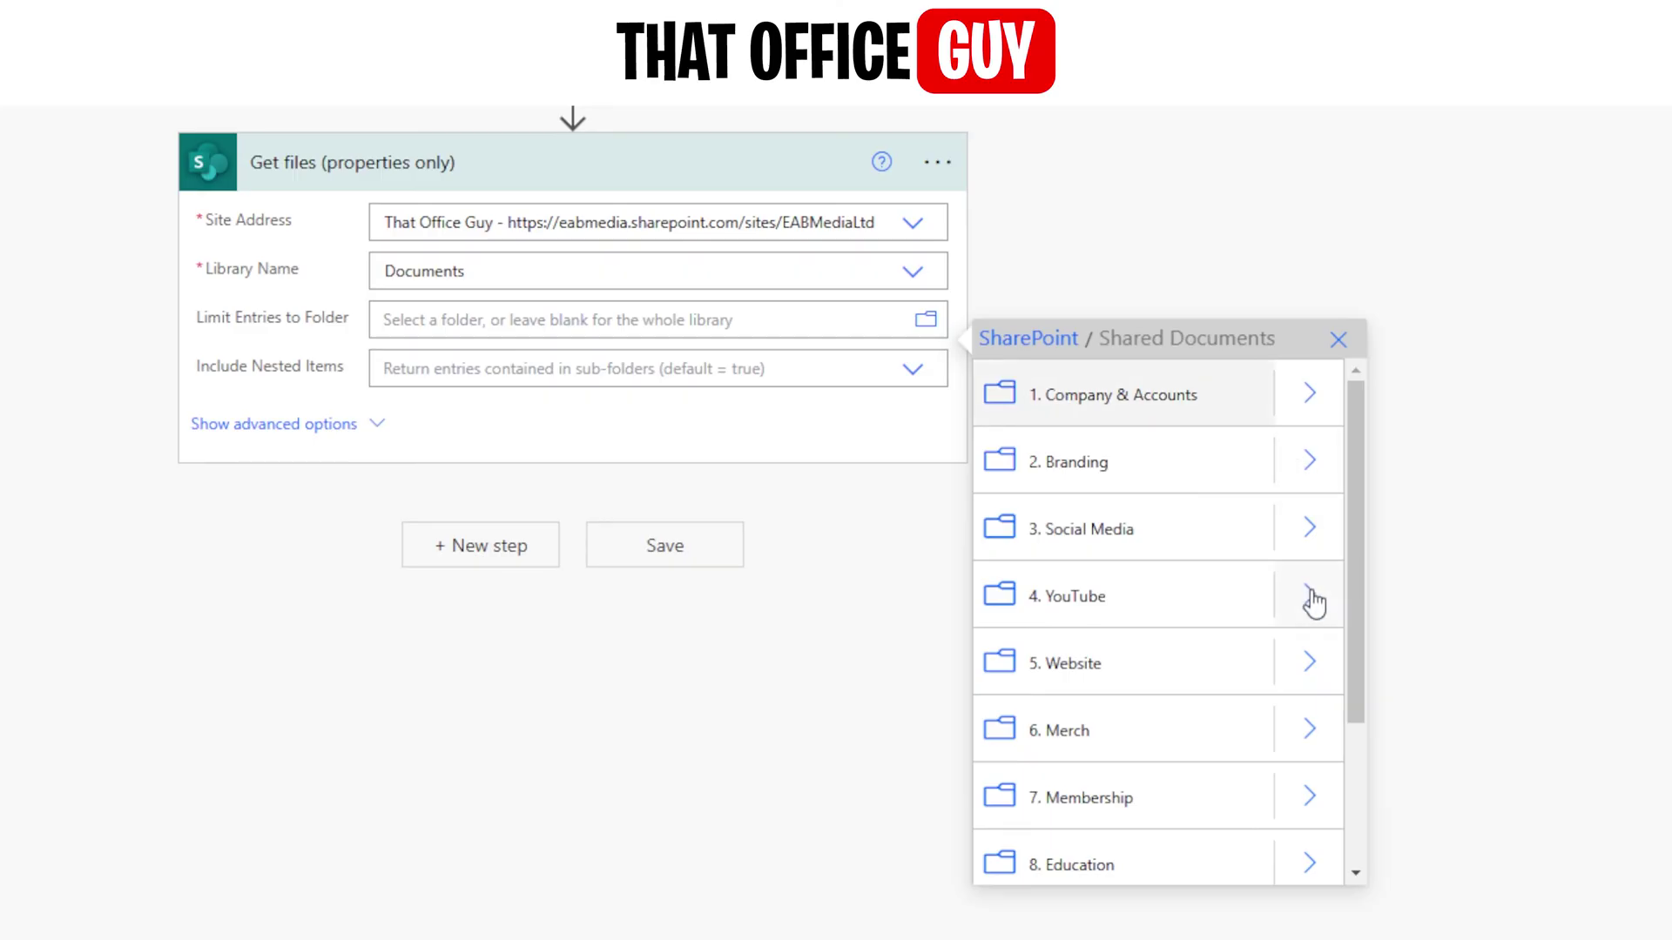
click(1310, 595)
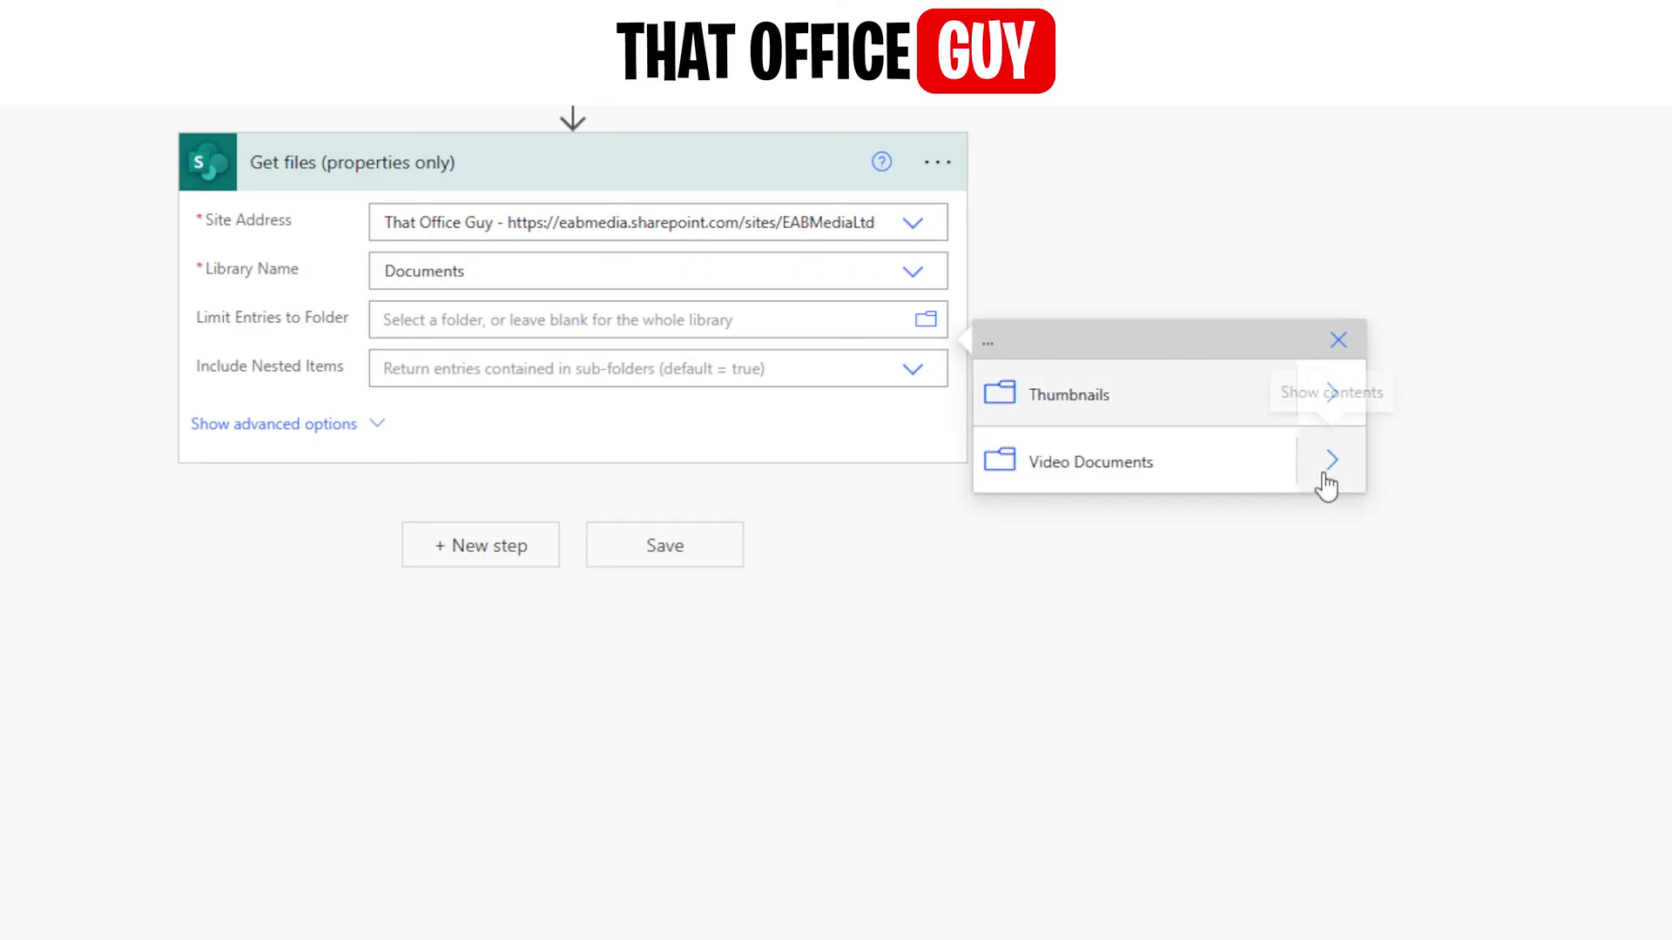
click(1110, 475)
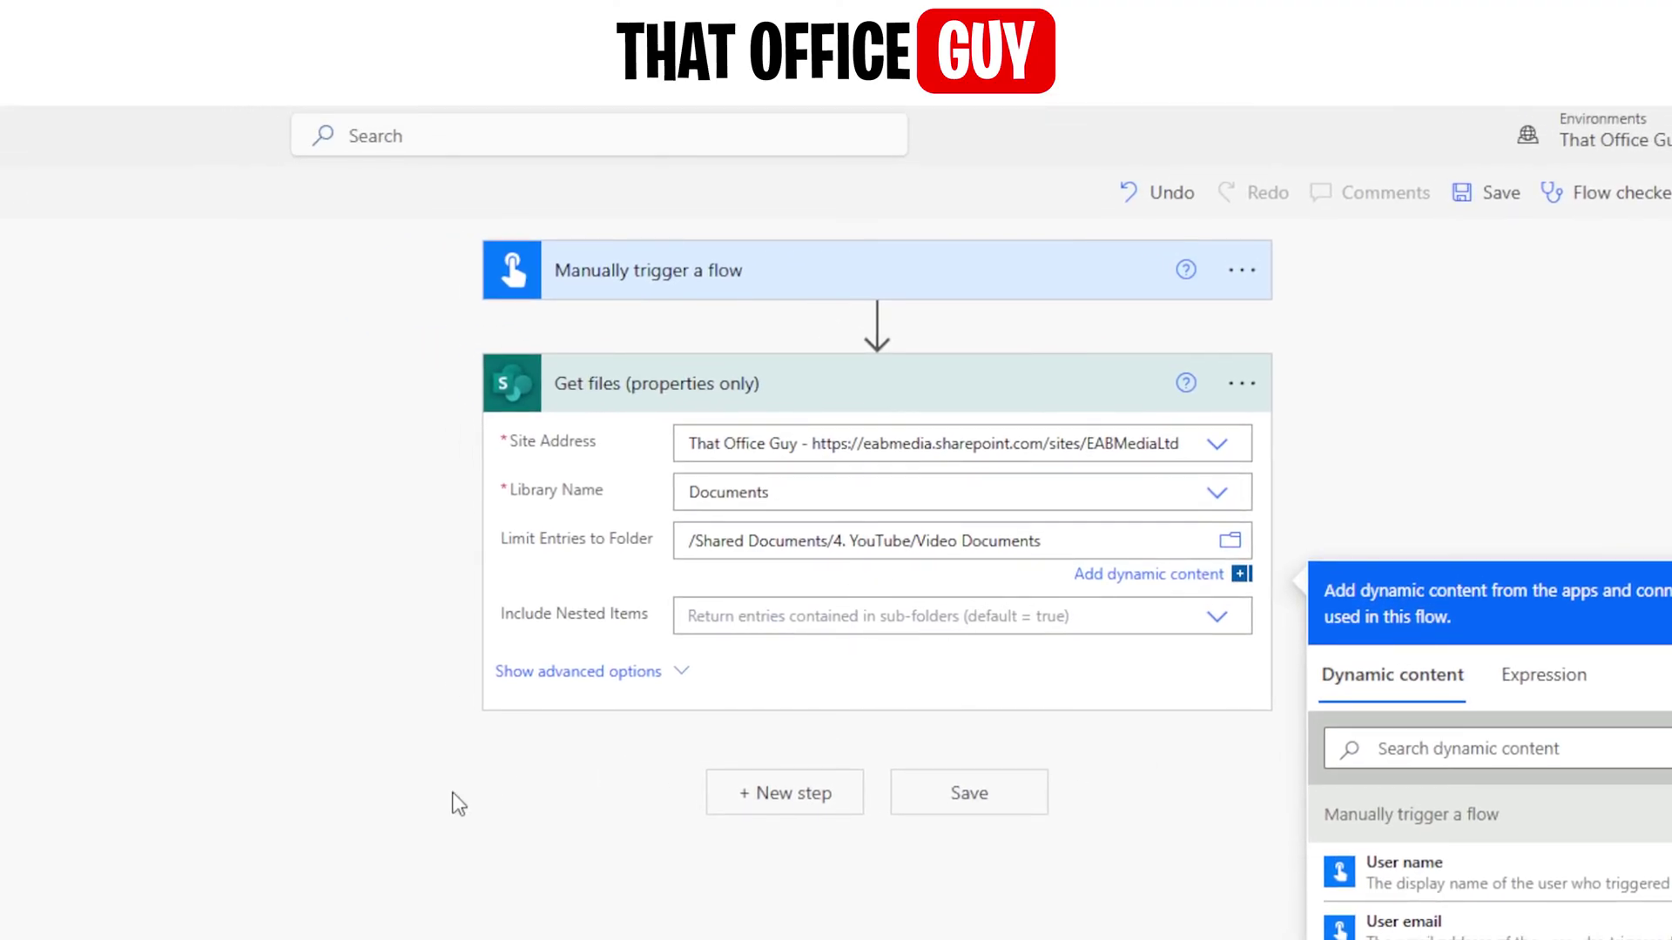
click(831, 614)
click(1217, 616)
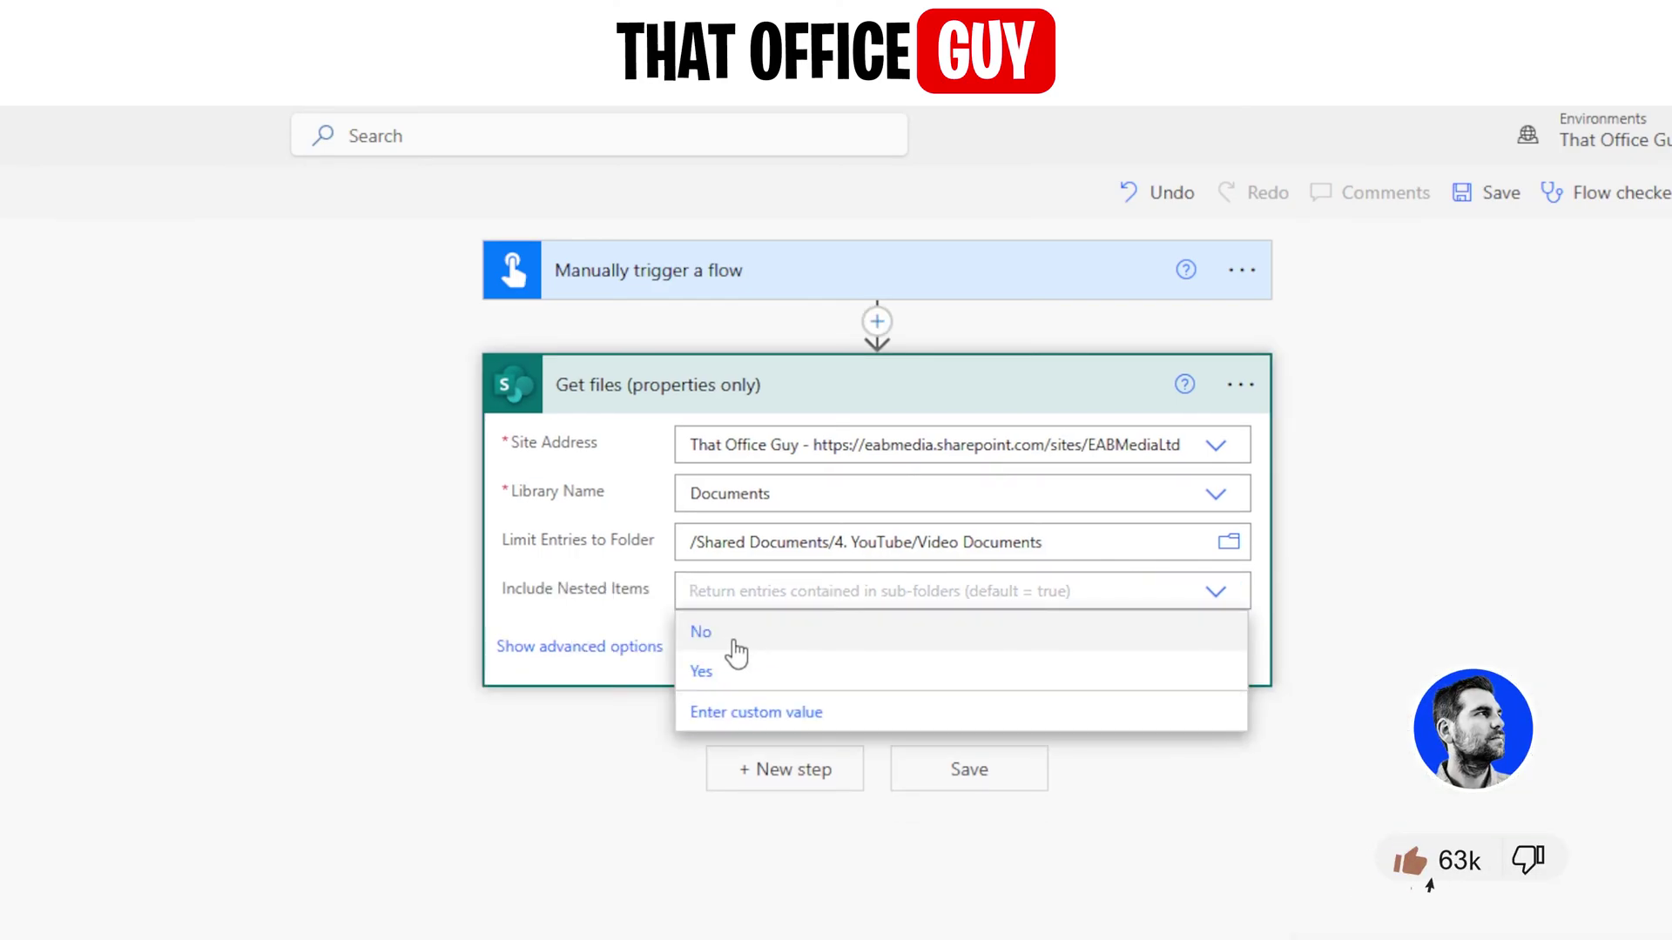
click(701, 673)
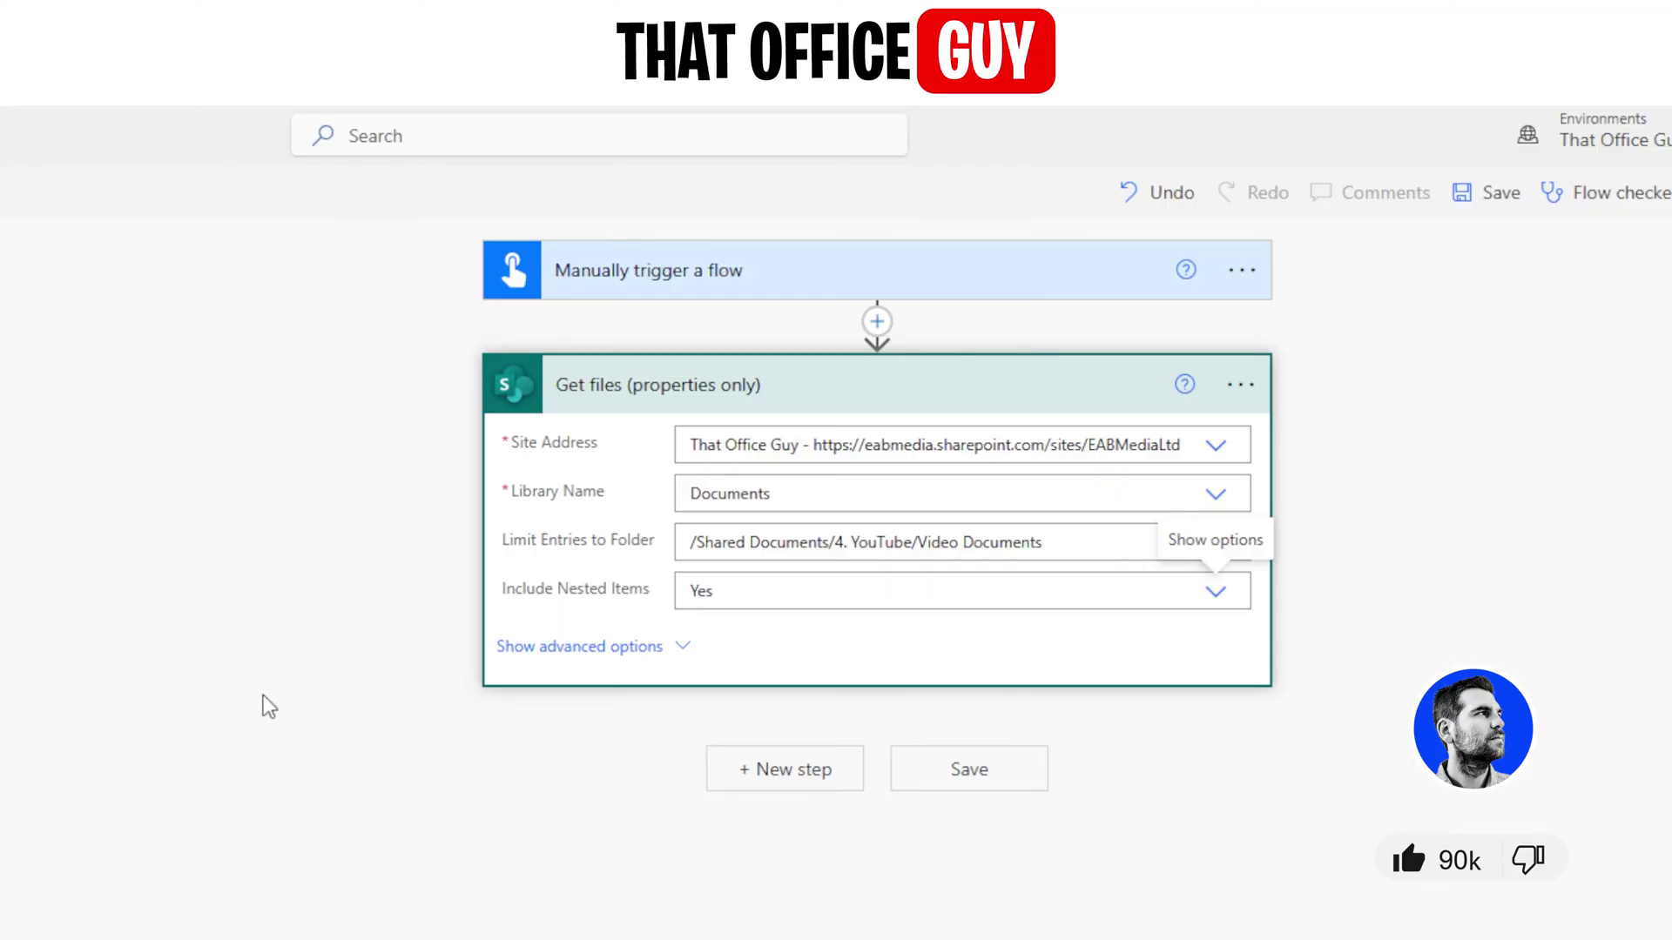
click(766, 918)
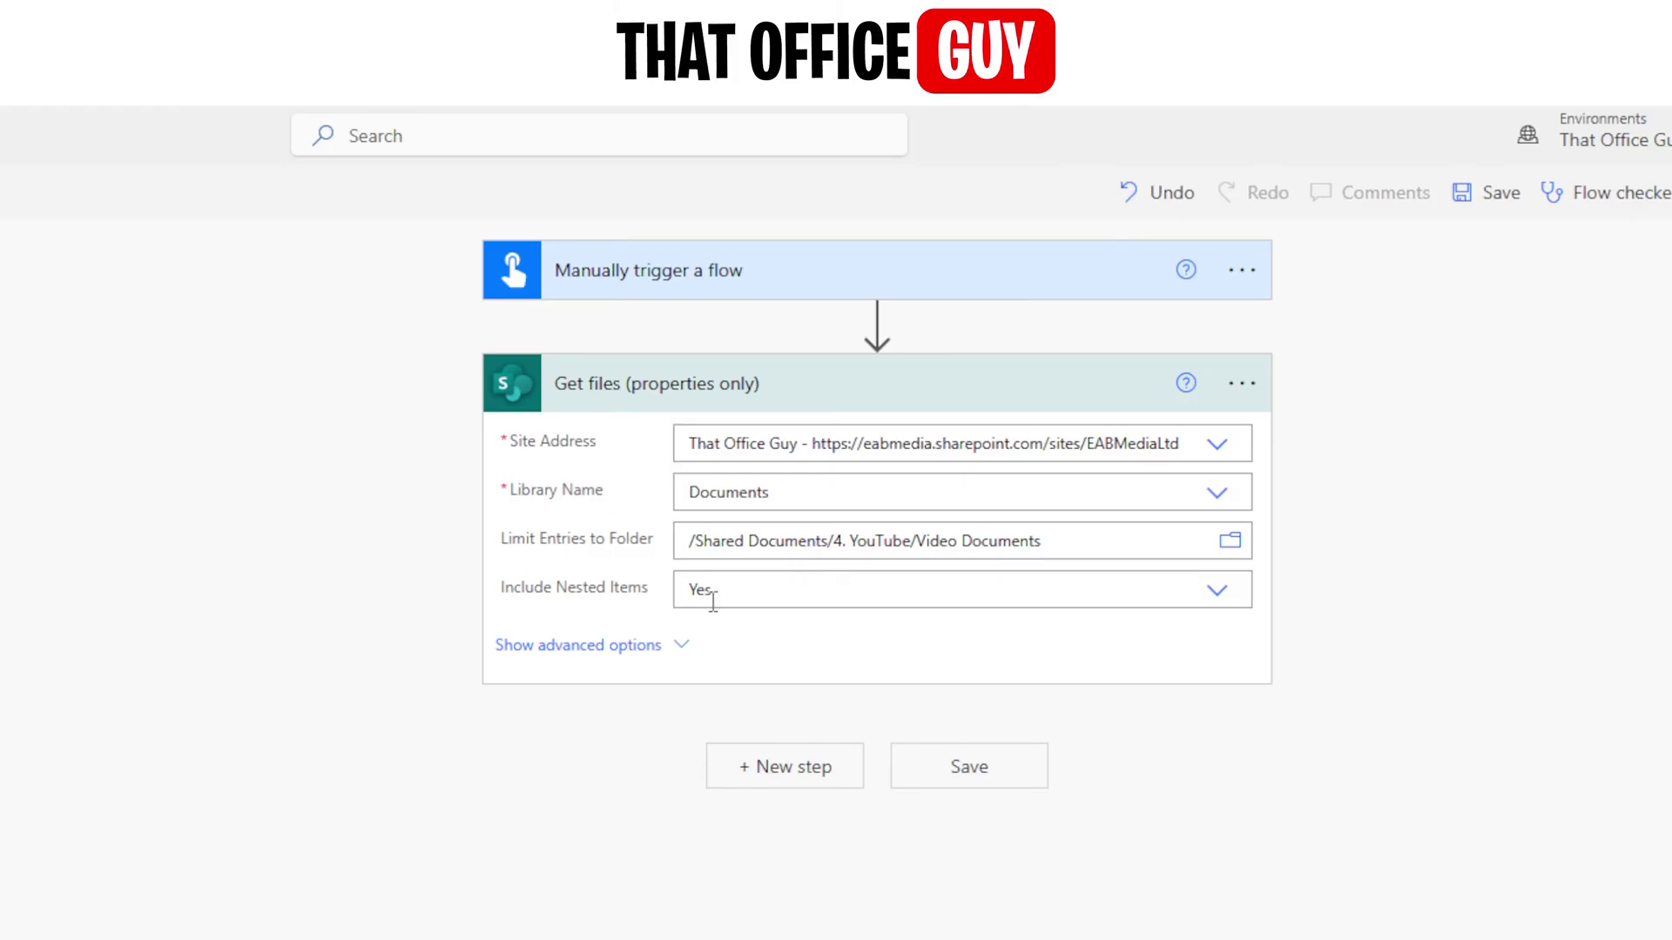
click(777, 403)
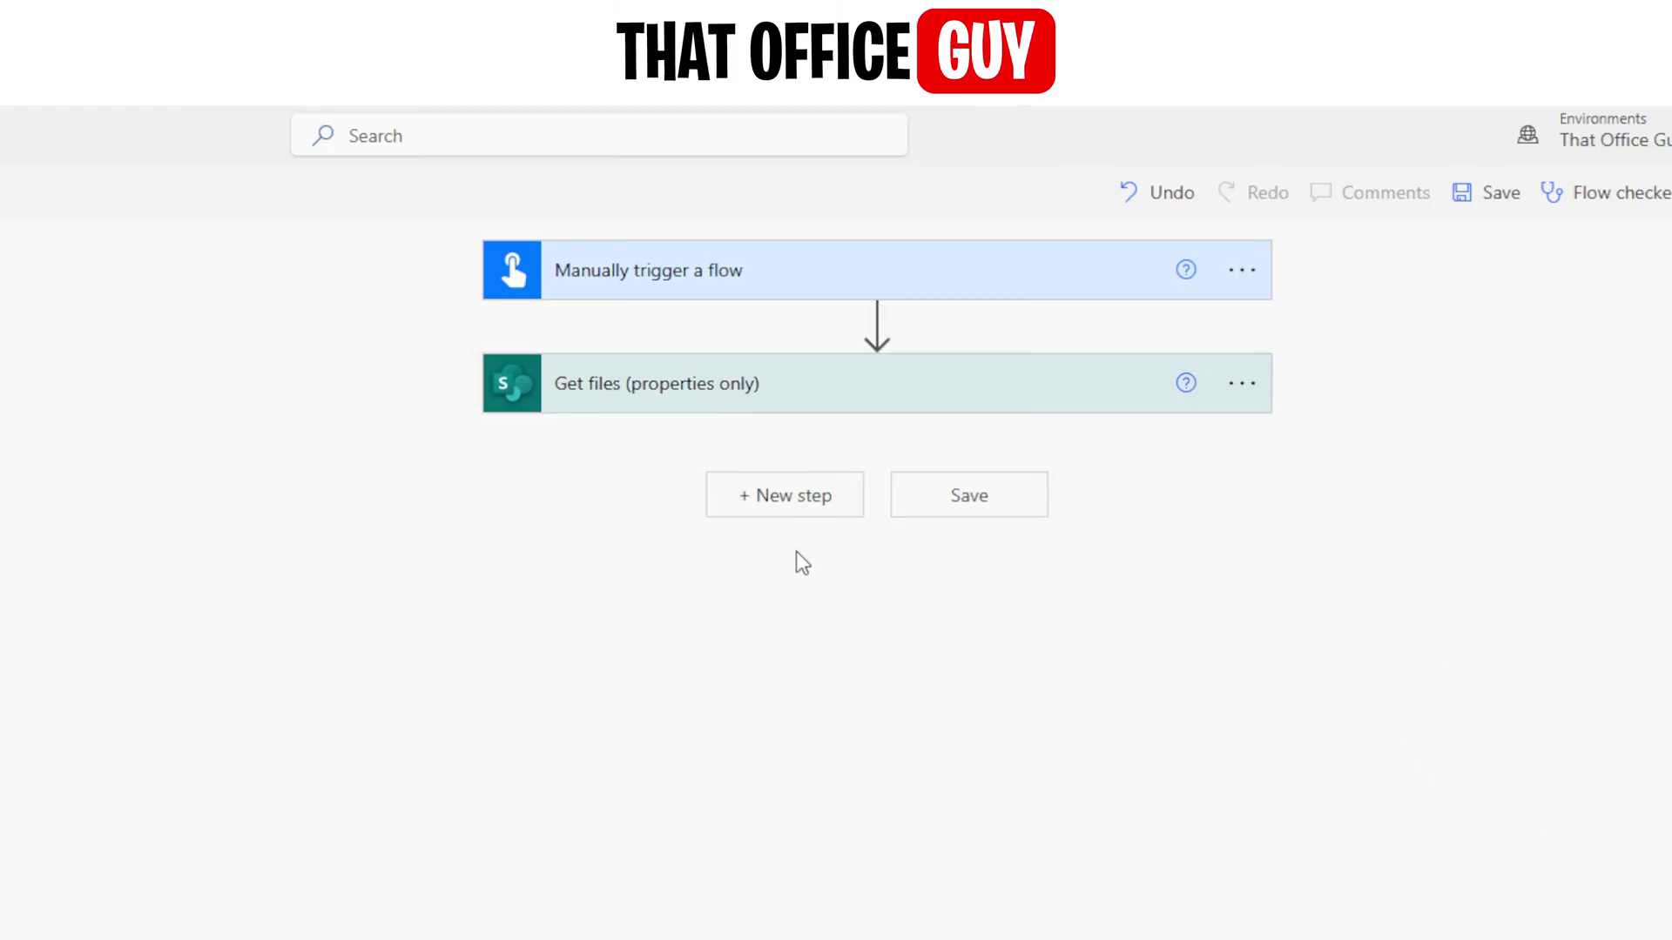
- Add a SharePoint Get file content step using the That Office Guy site address
scroll(788, 515, down, 1)
click(788, 500)
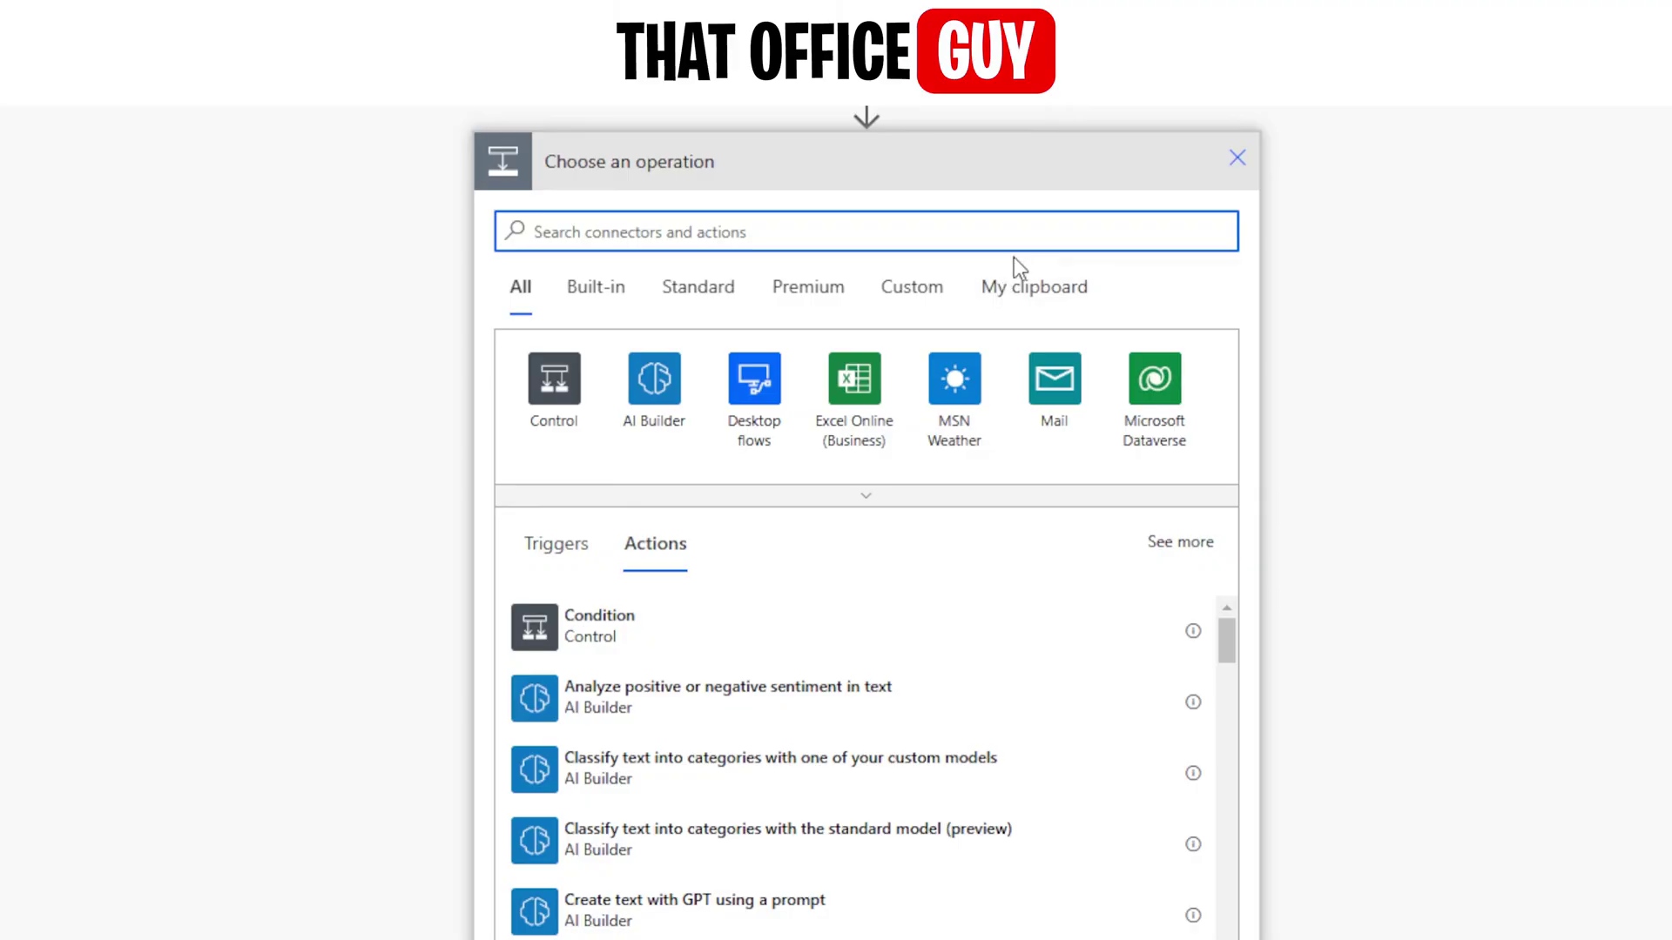
text(get)
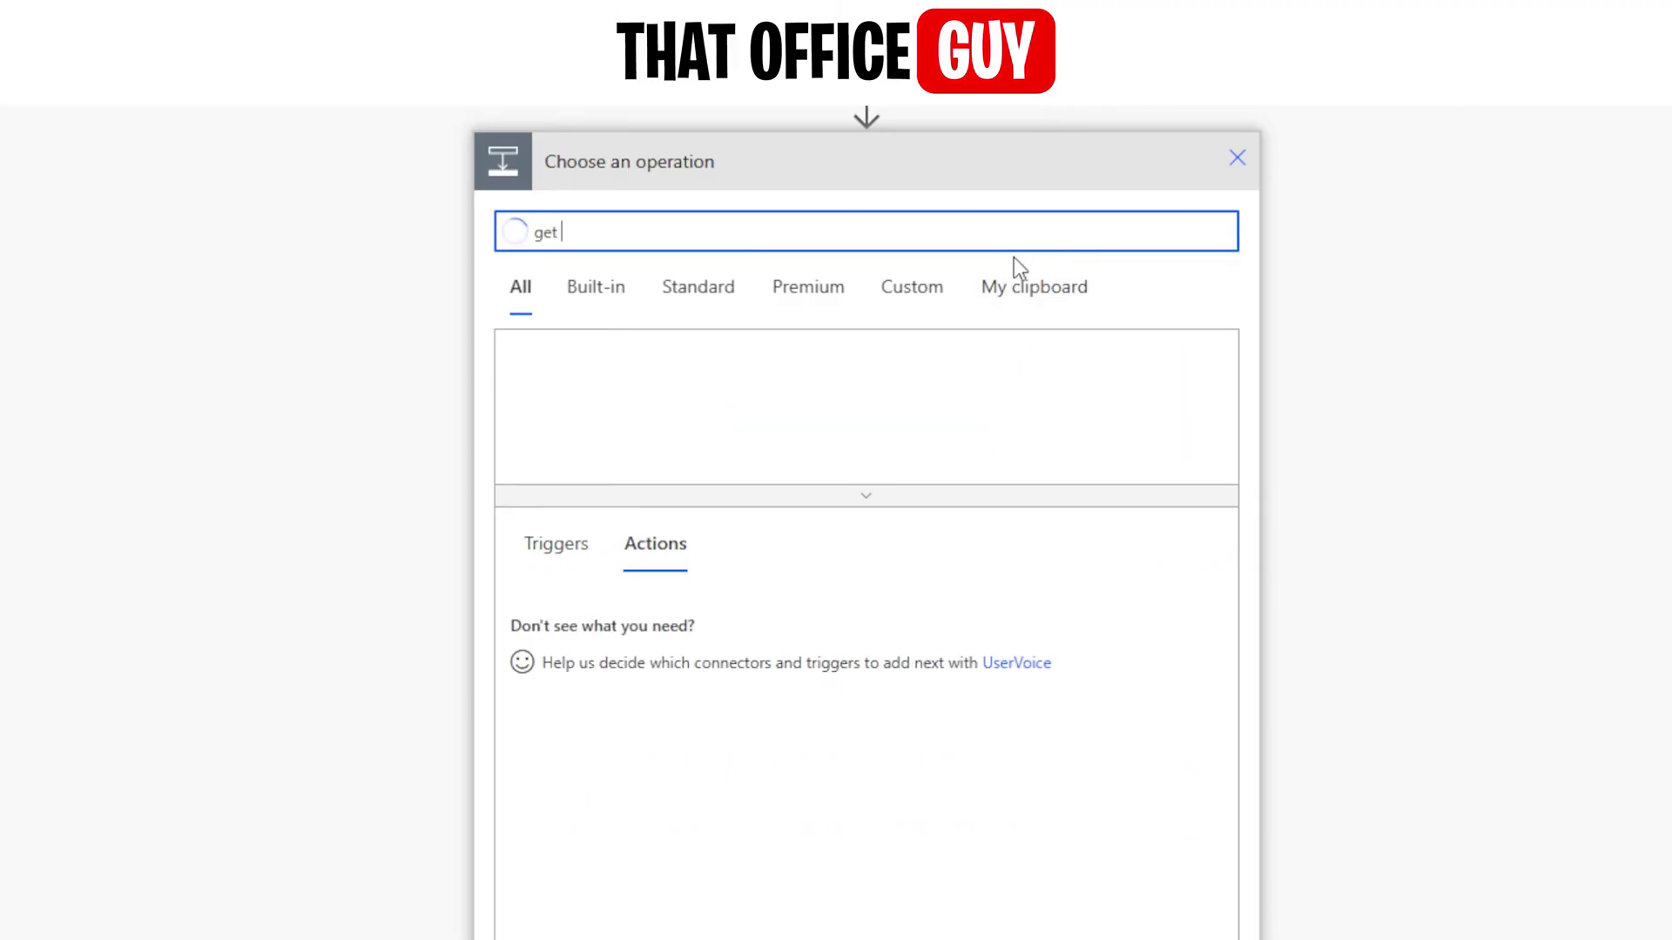
text( file cont)
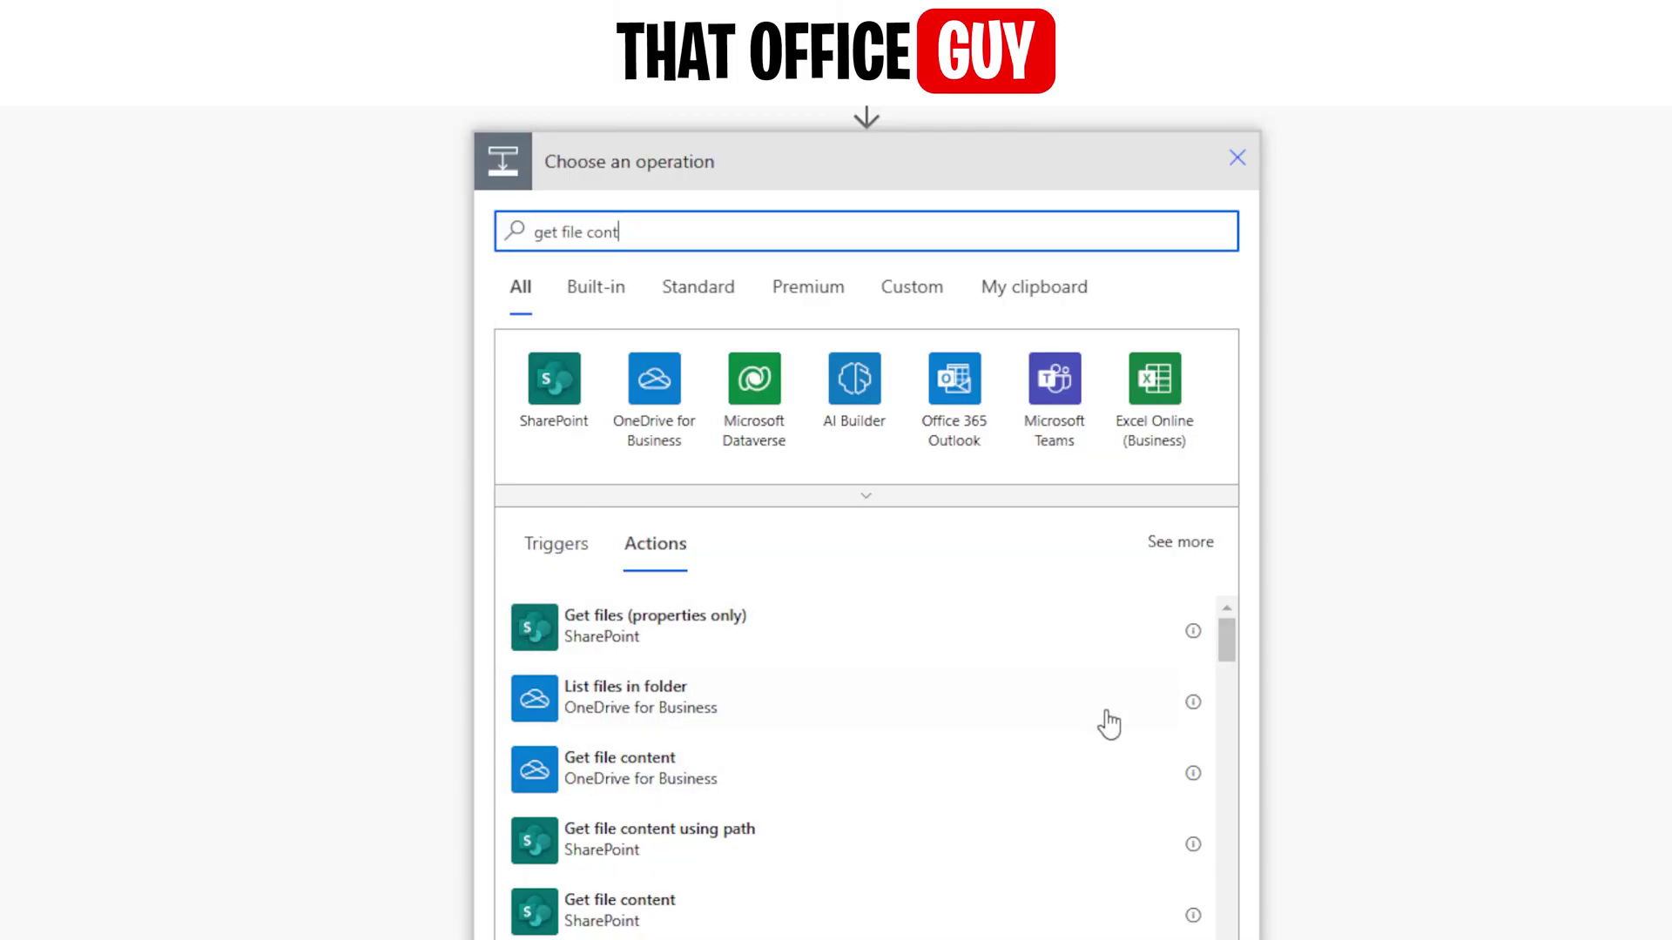
scroll(1010, 762, down, 2)
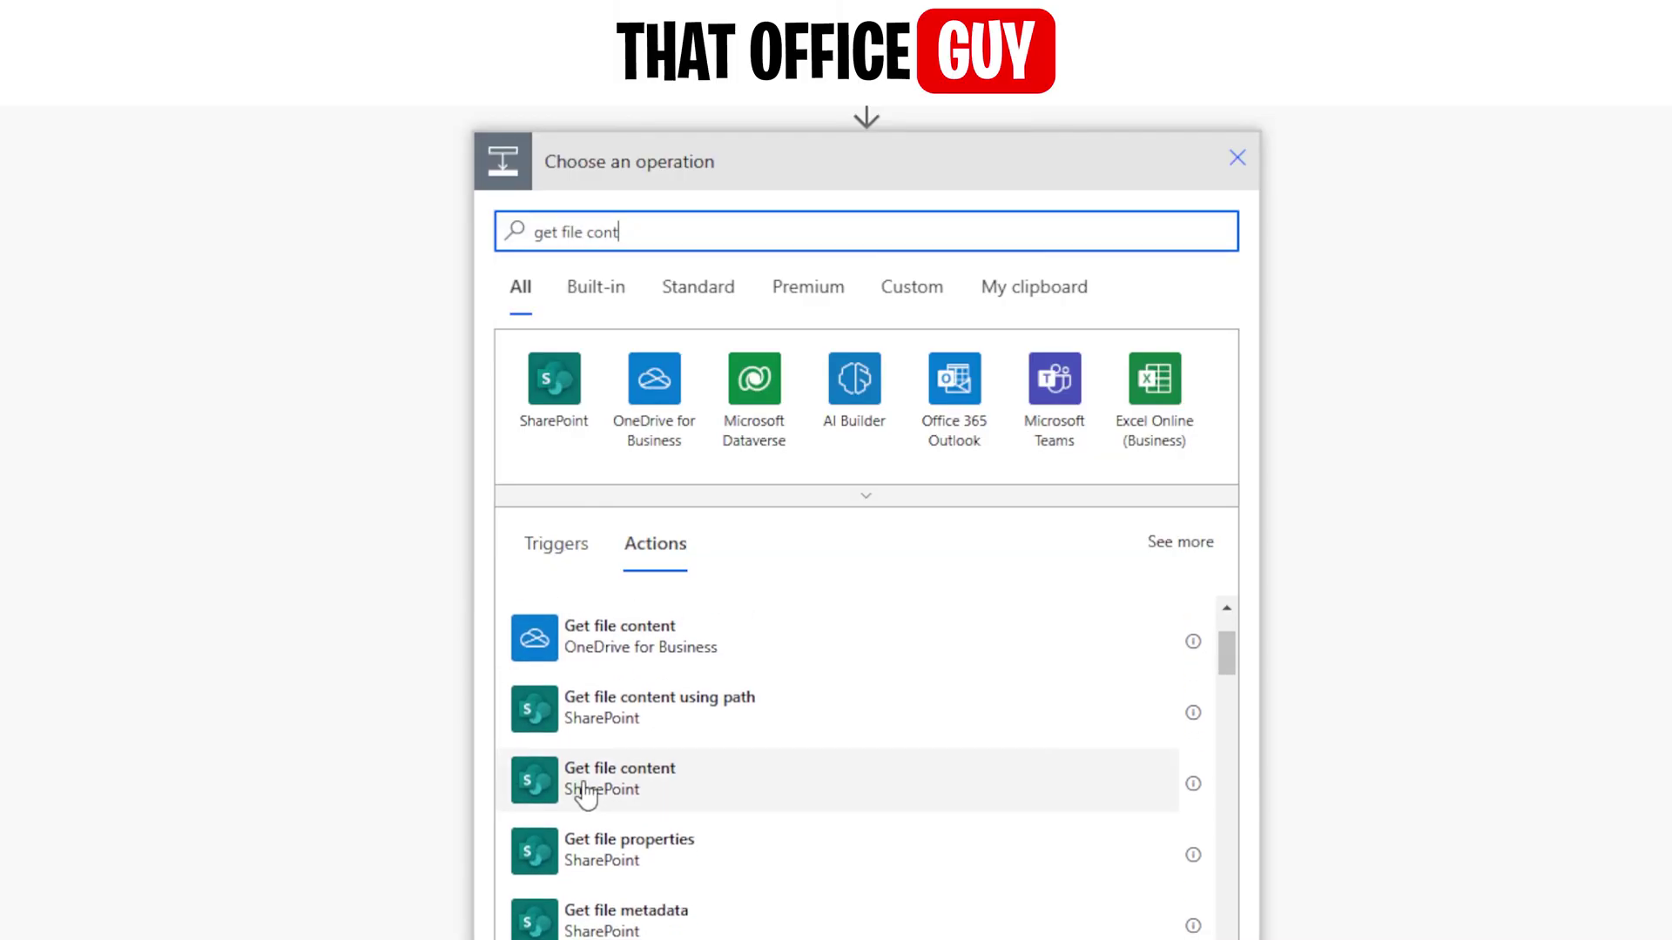
click(609, 777)
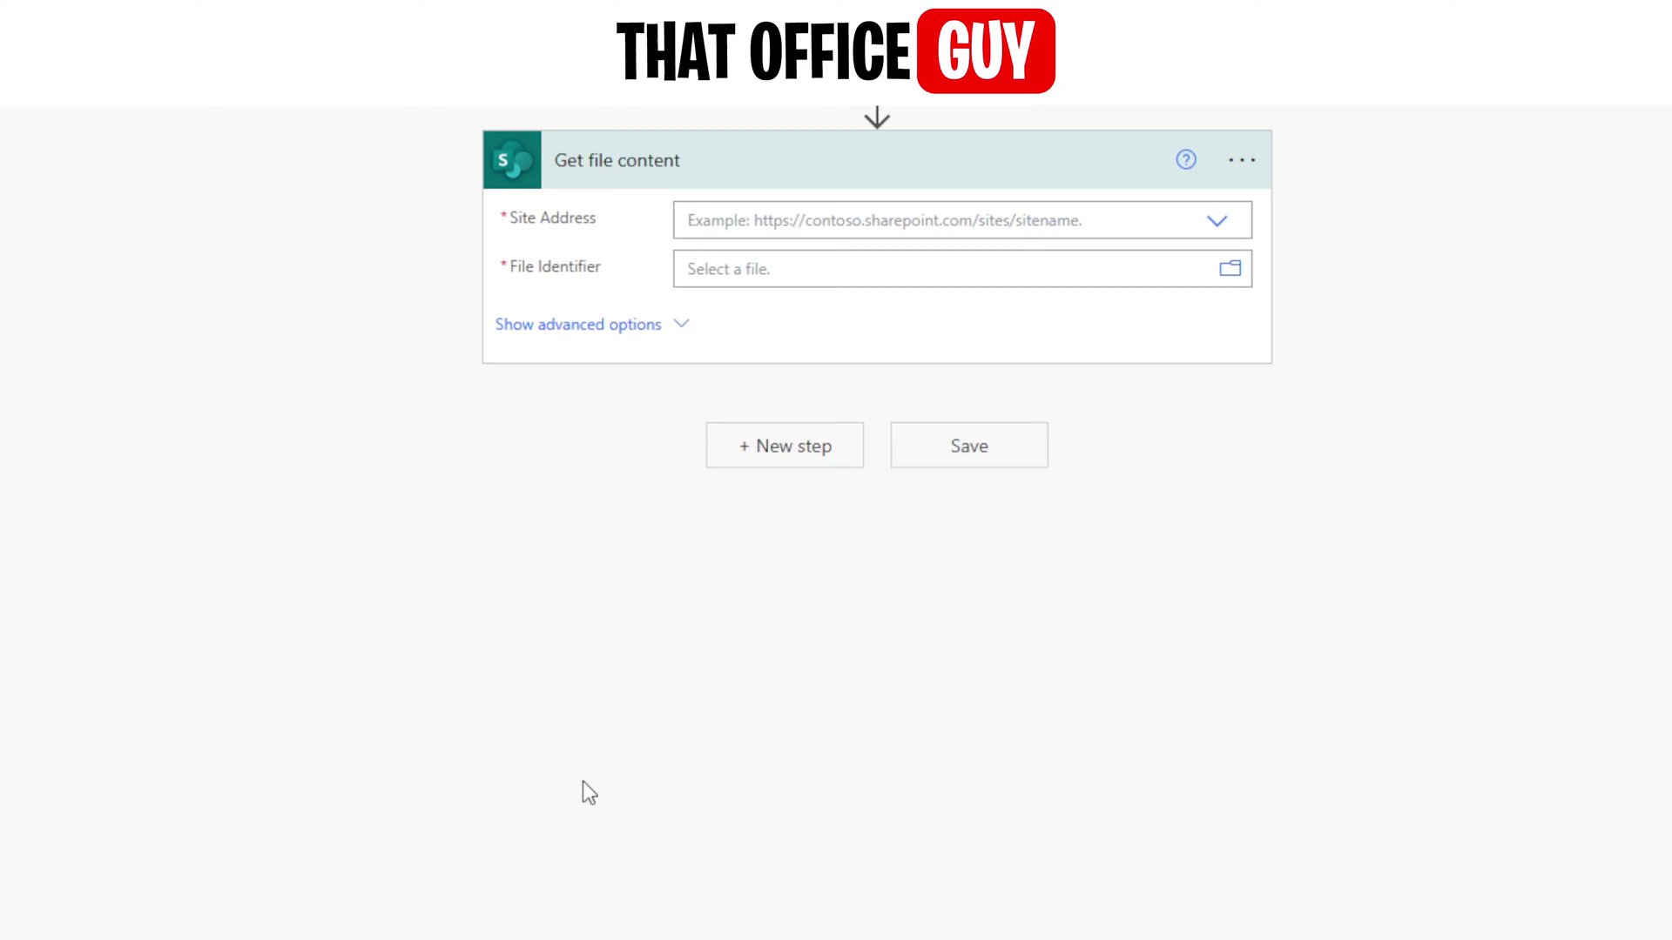
scroll(705, 282, up, 4)
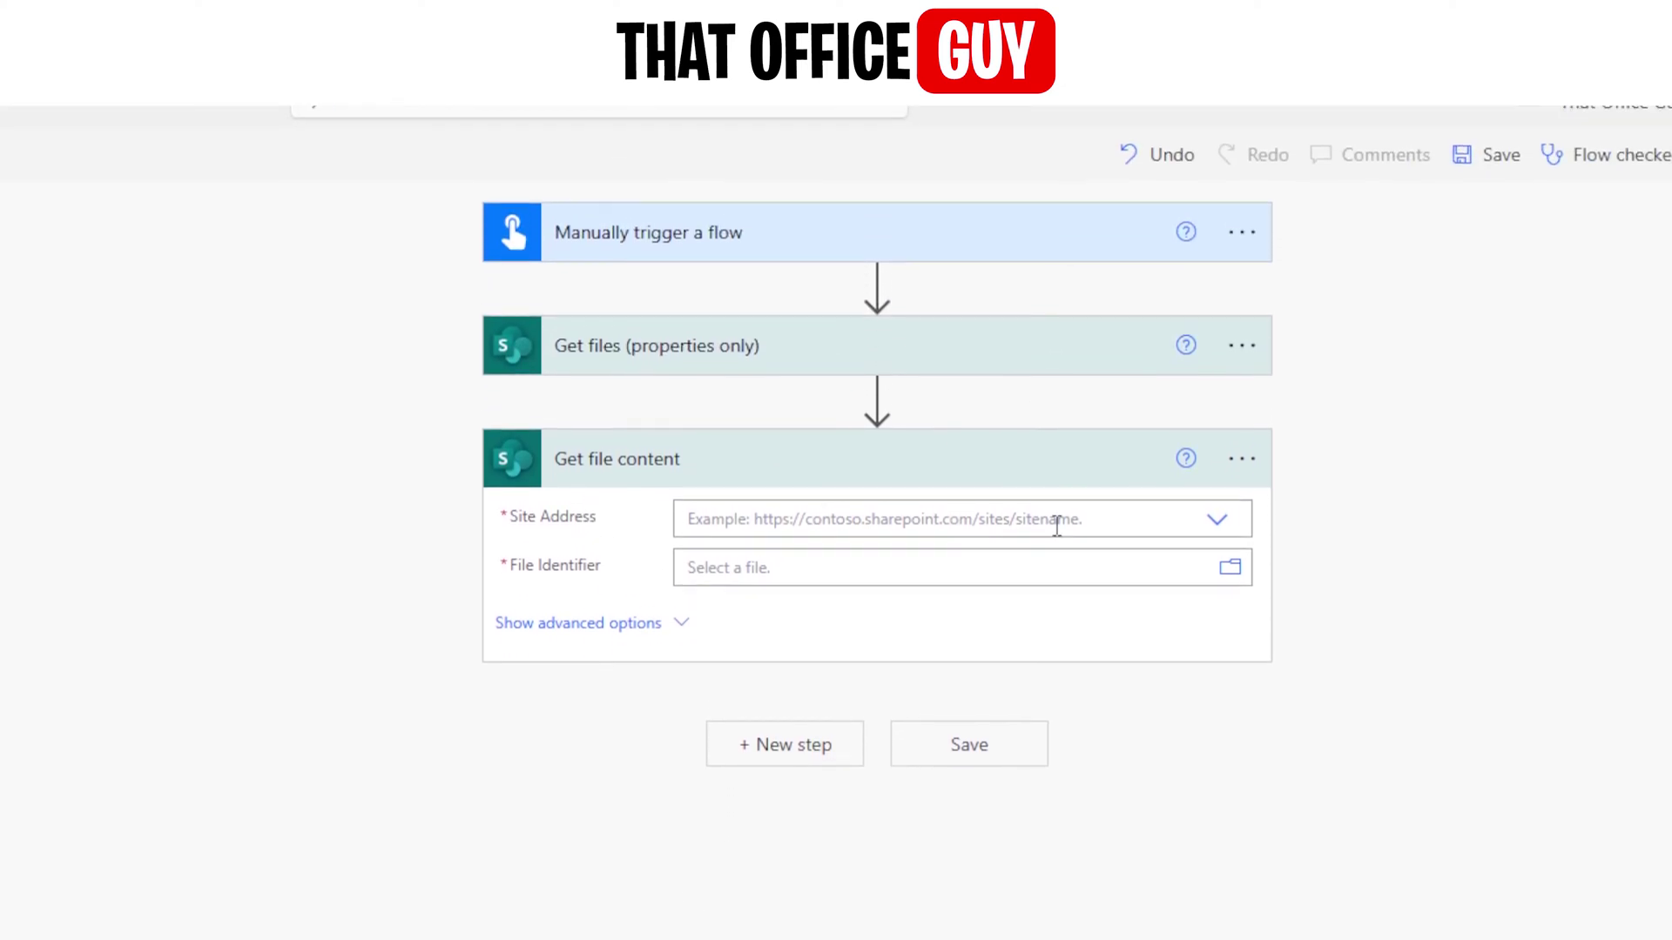
click(1226, 564)
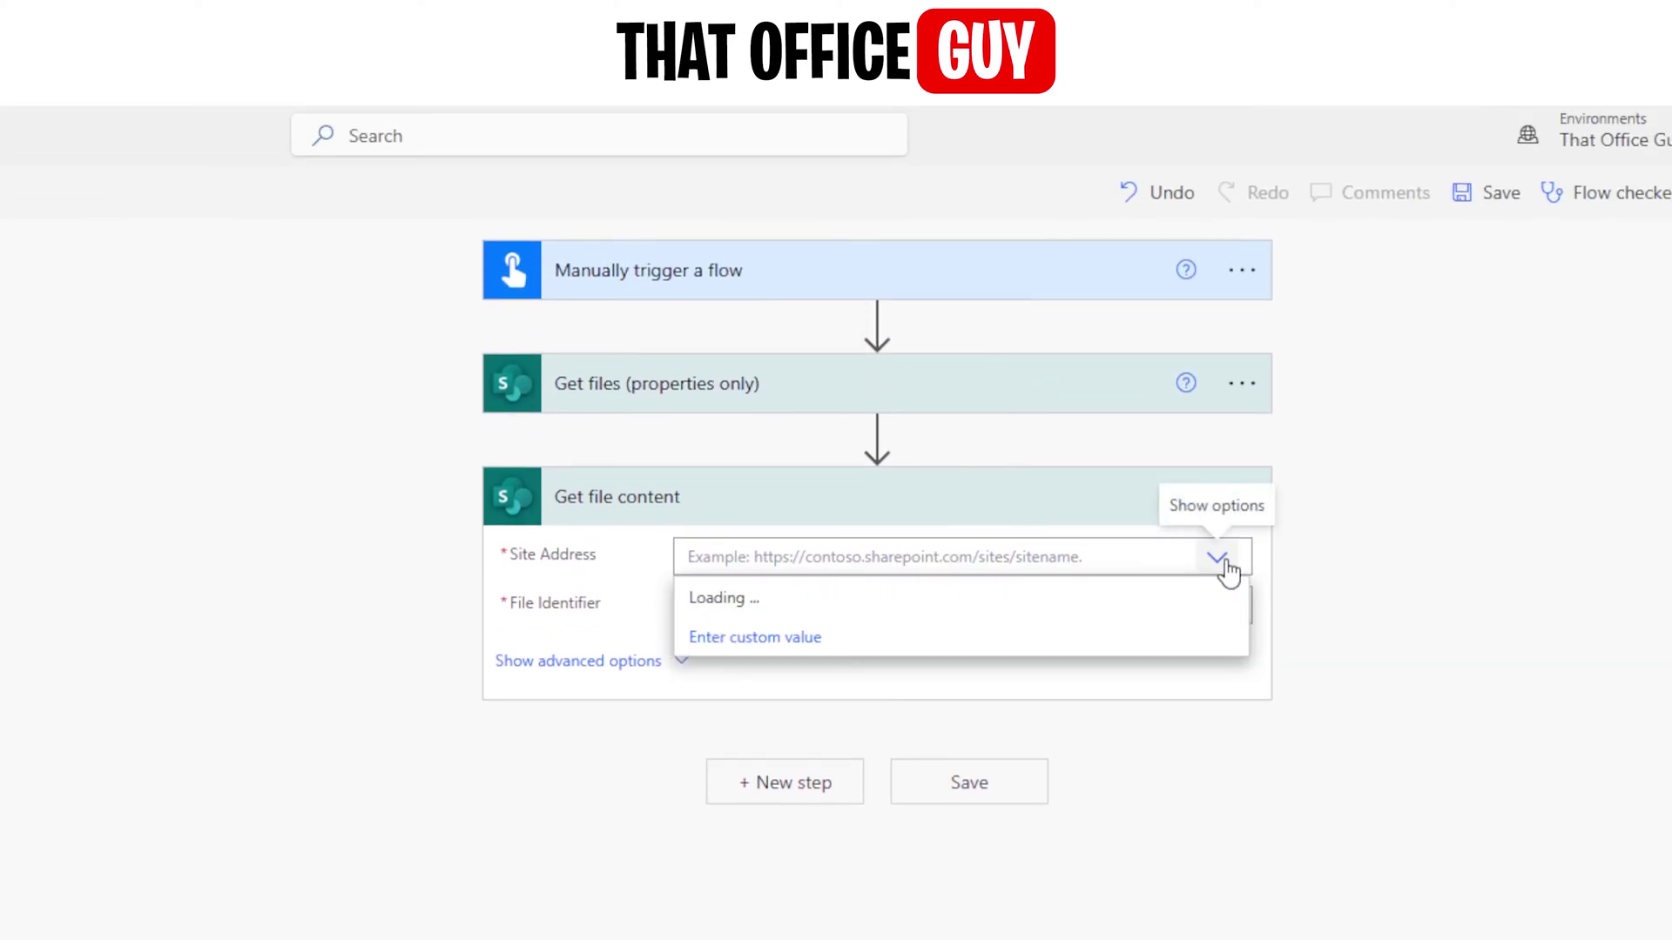
click(701, 646)
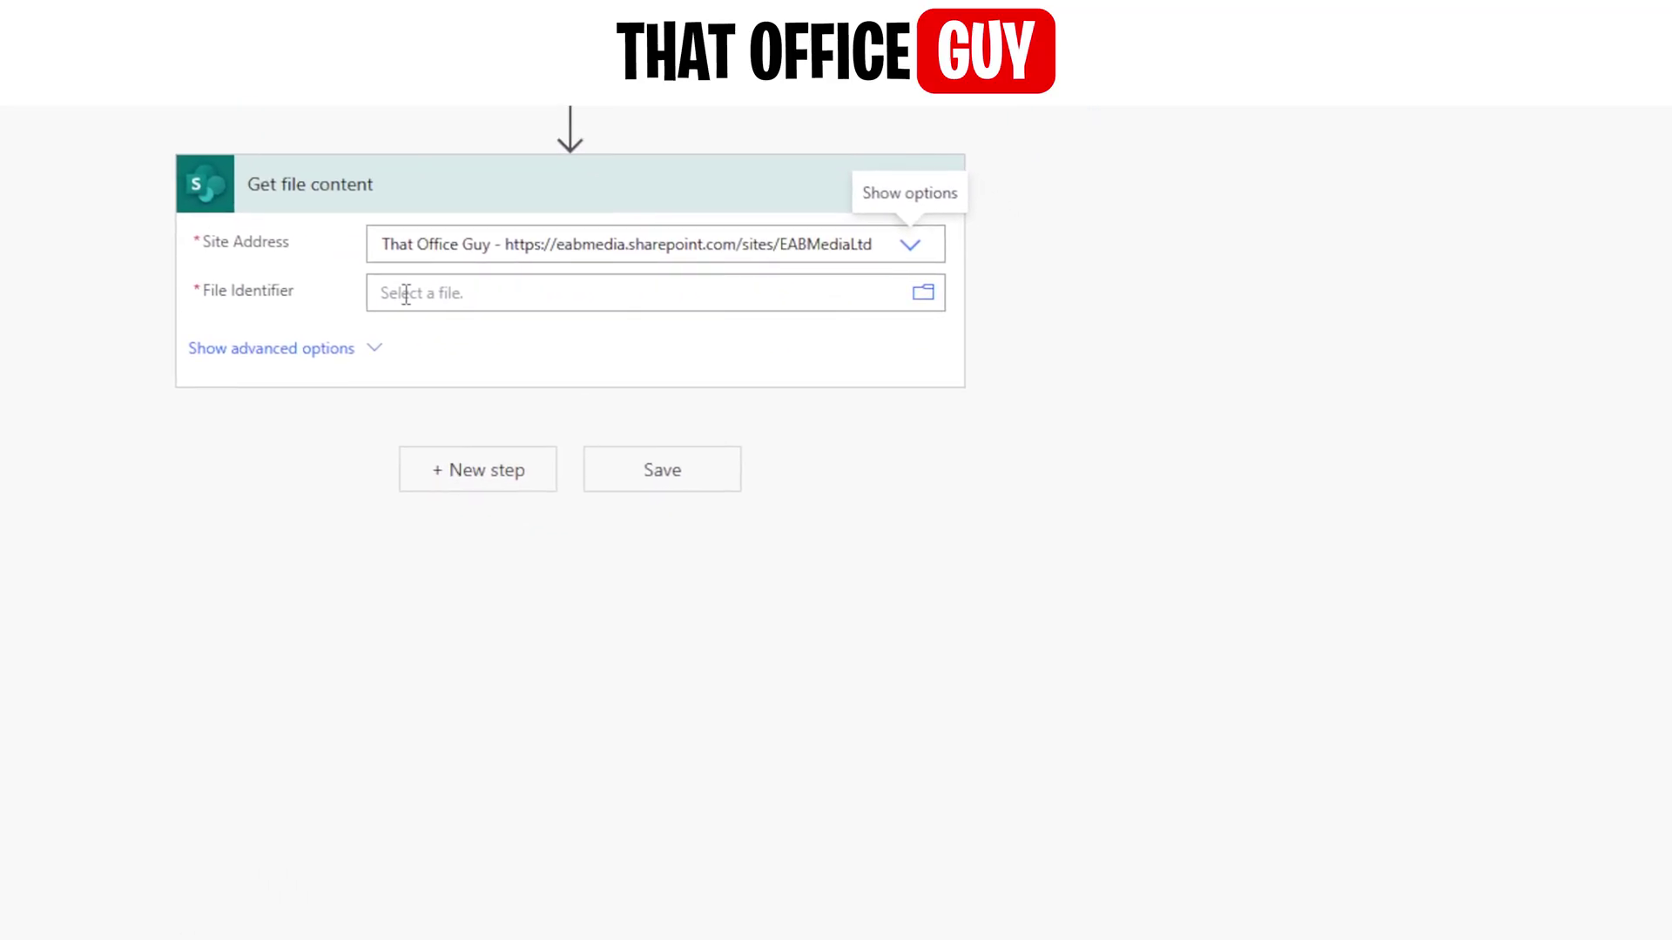
- Set File Identifier to the Get files Identifier, wrapping the step in Apply to each
click(712, 608)
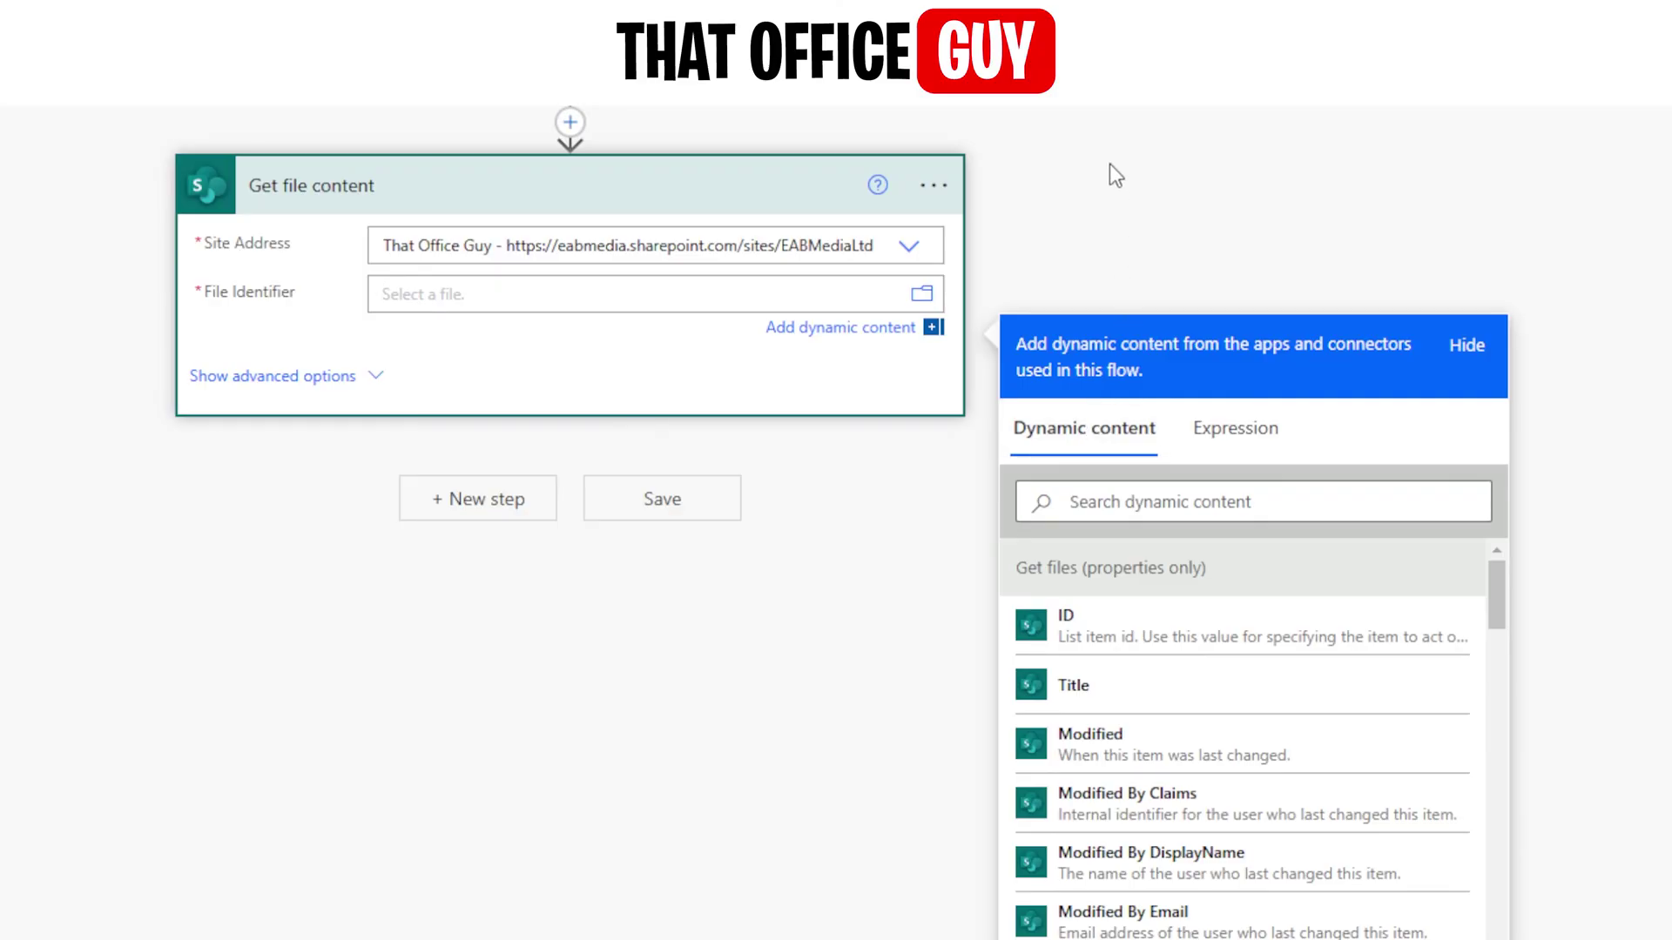
scroll(1240, 800, down, 5)
scroll(1240, 799, down, 10)
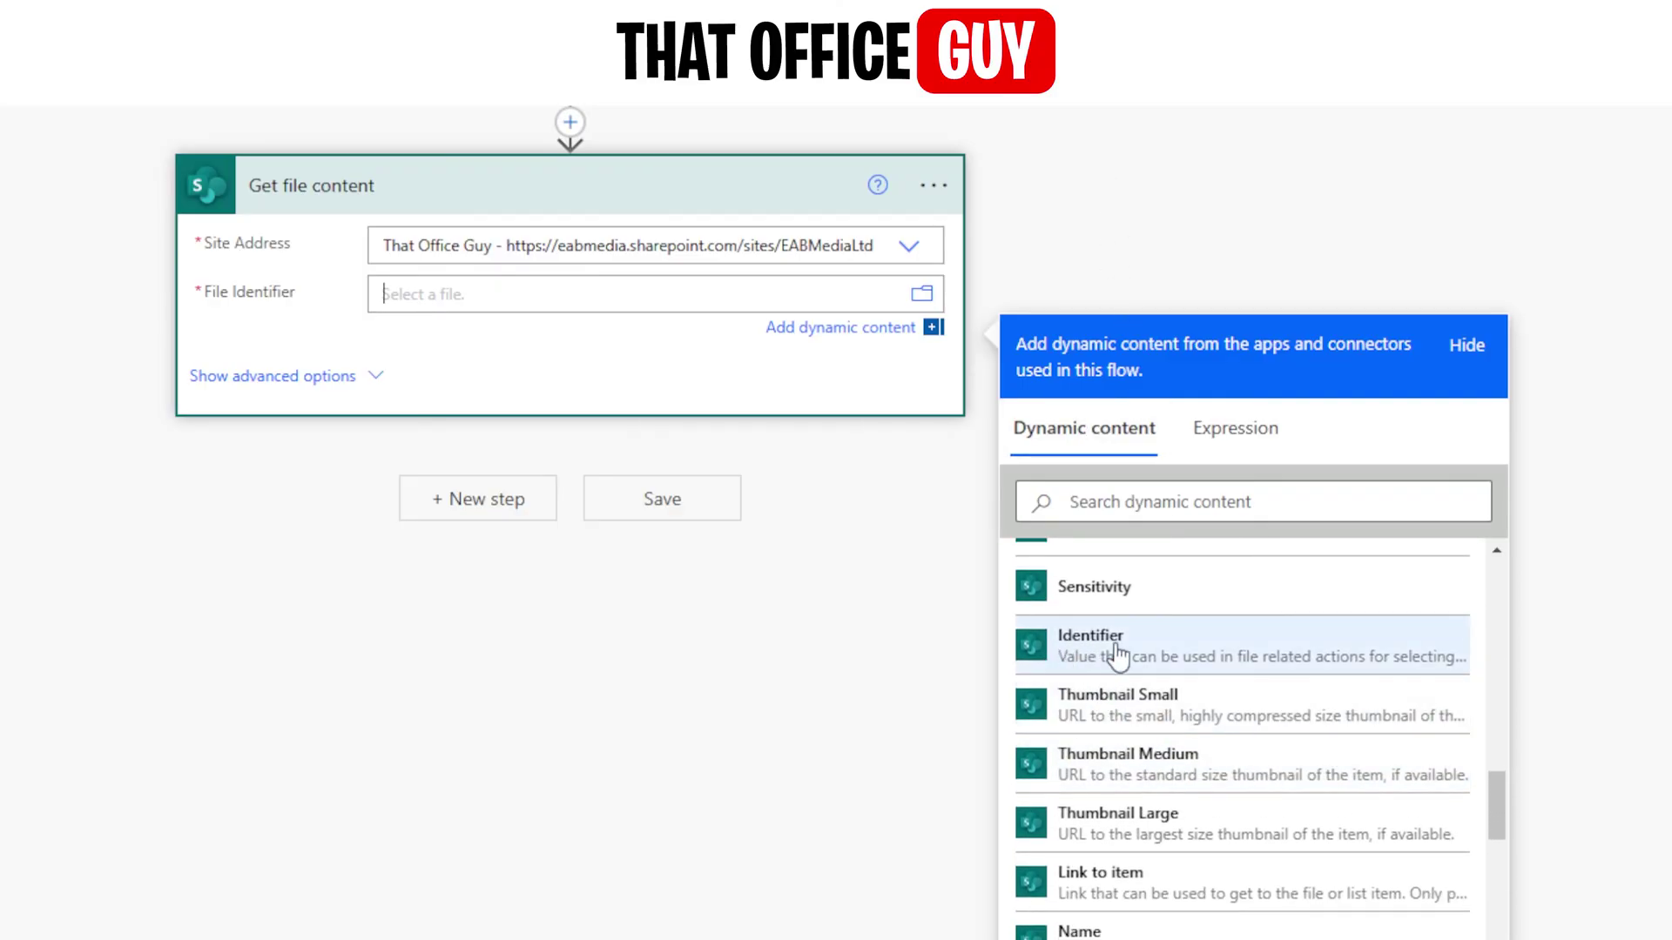
click(1111, 649)
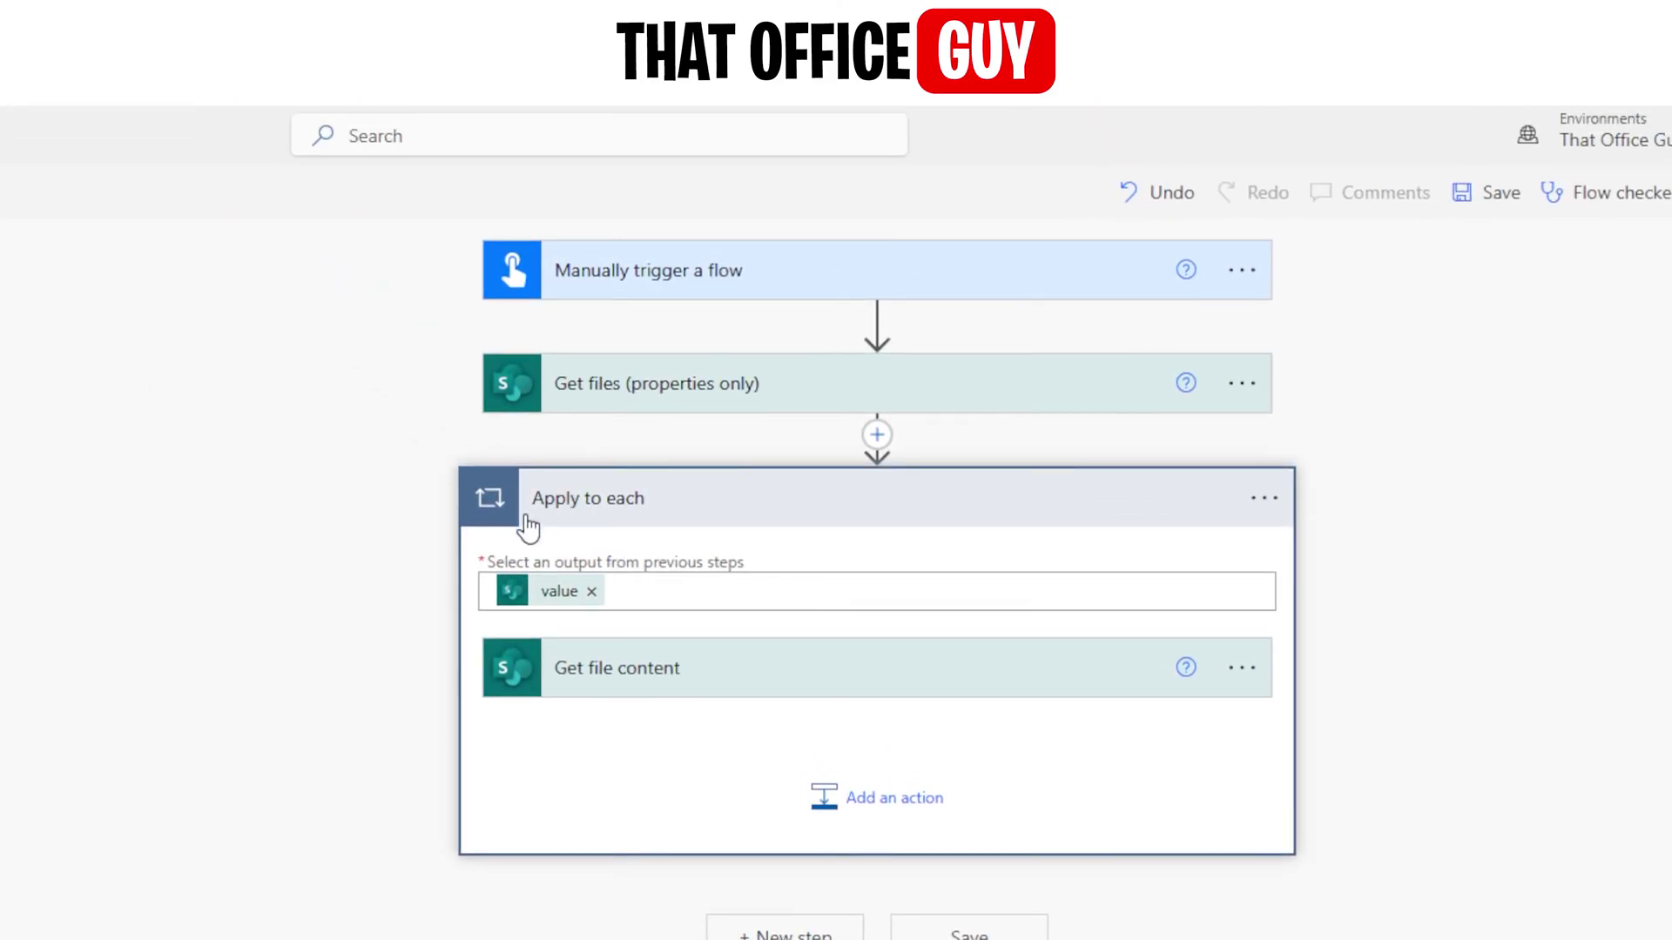
- Set Concurrency Control to Off in the Apply to each loop's settings
click(675, 681)
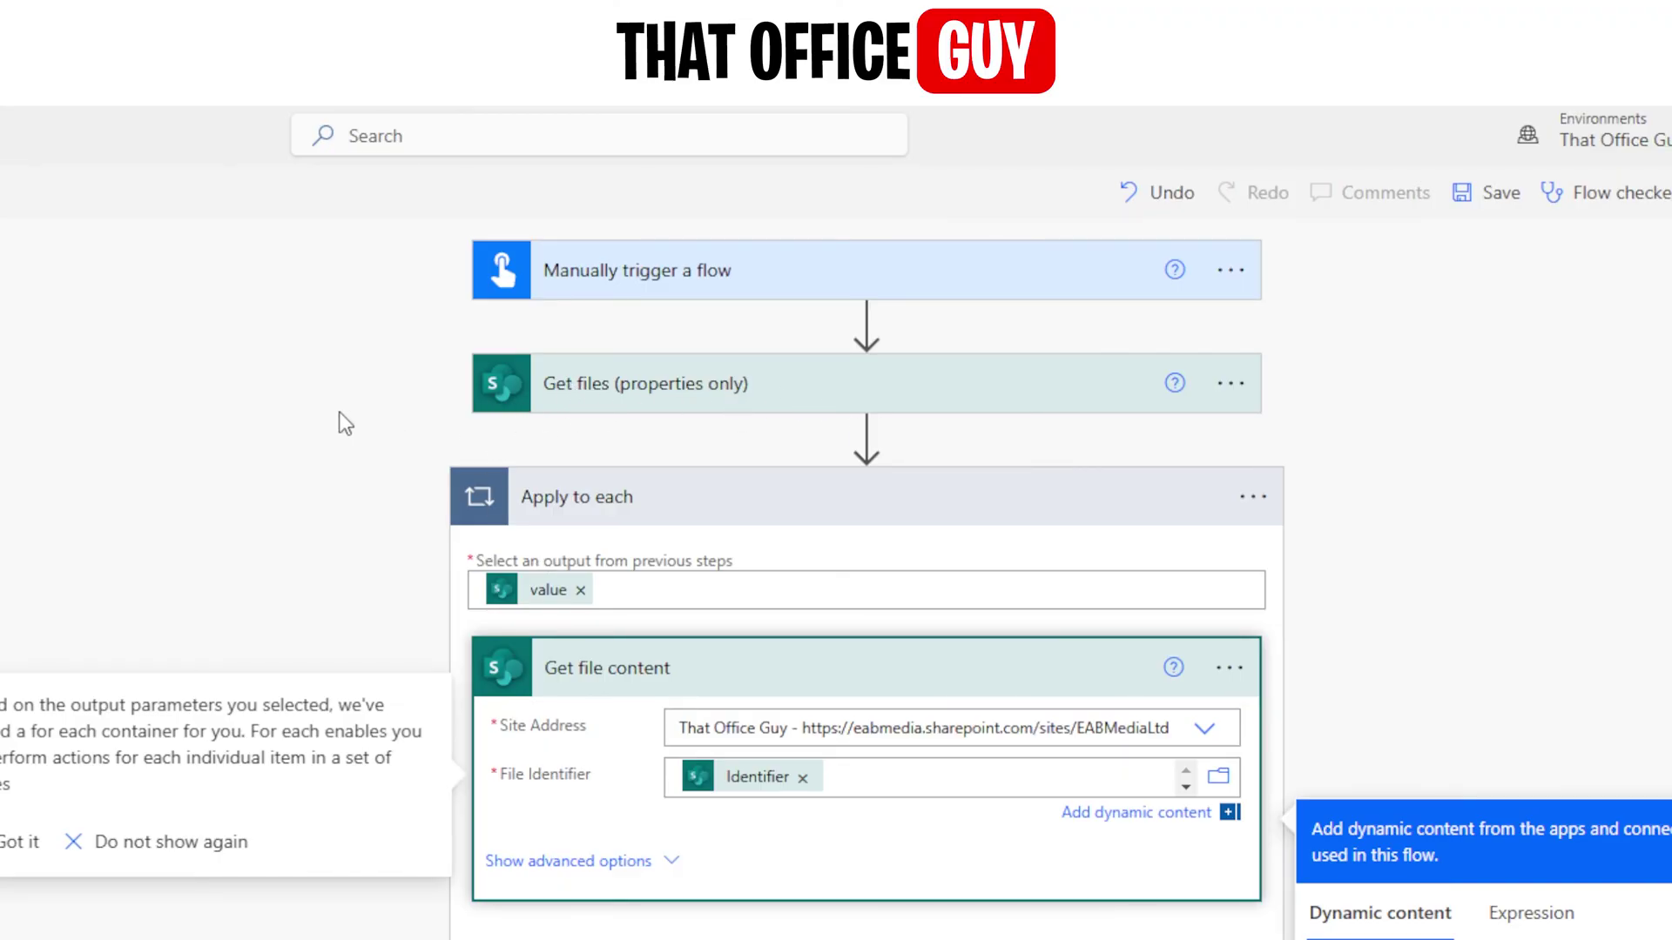
click(1251, 498)
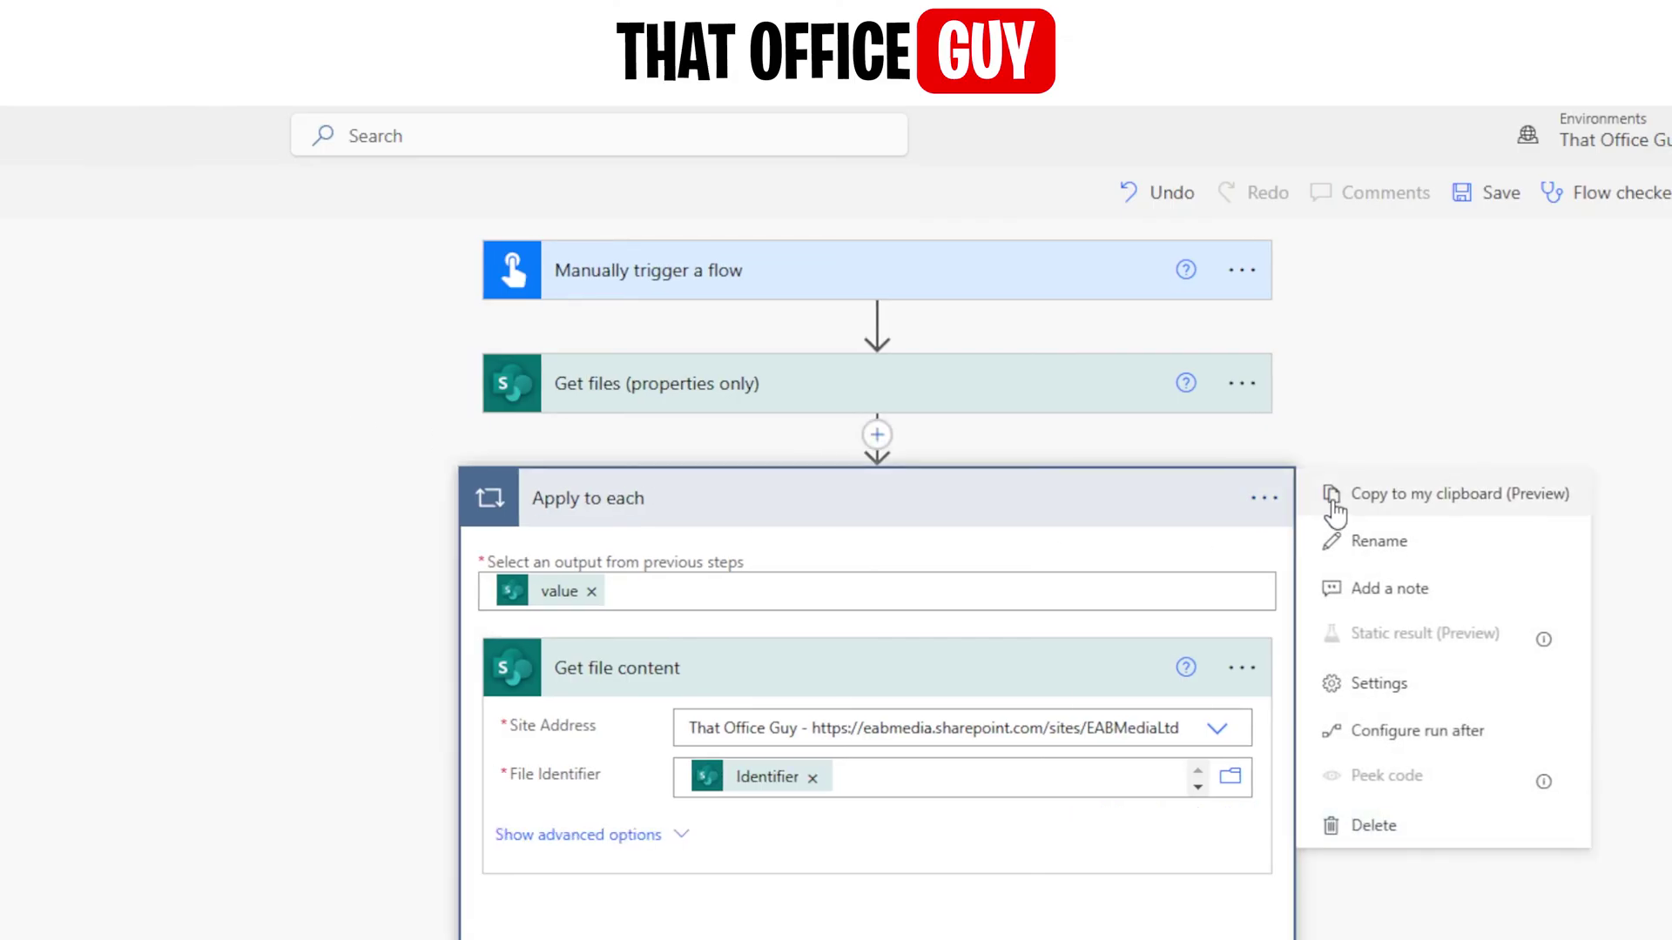
click(1360, 684)
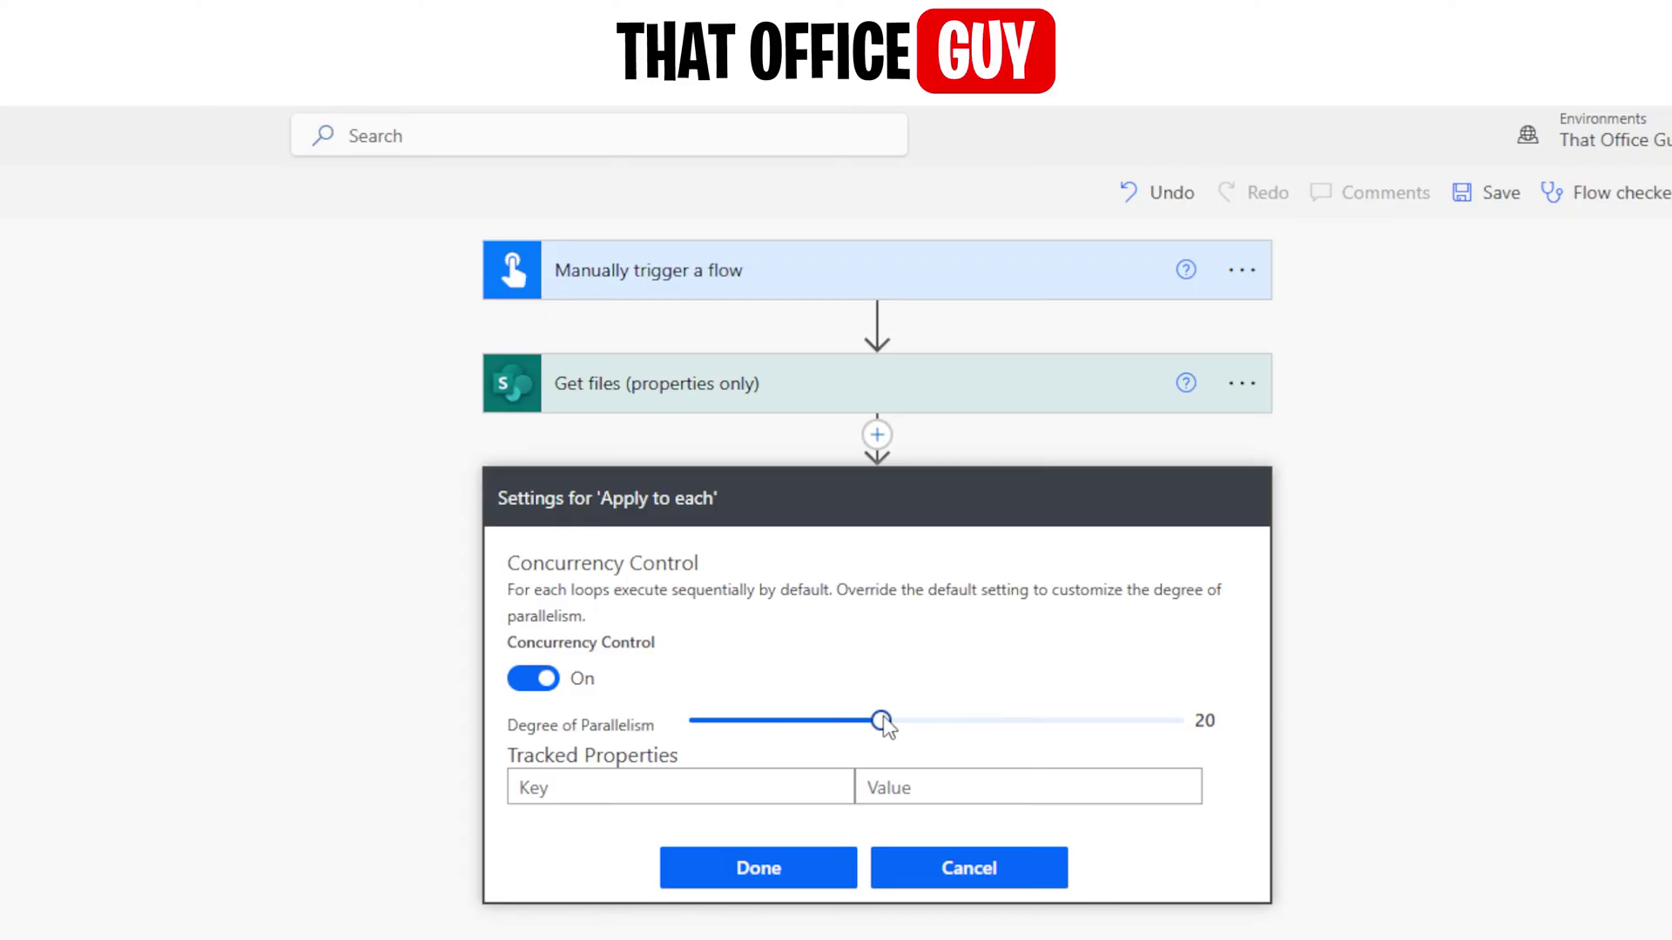
click(533, 683)
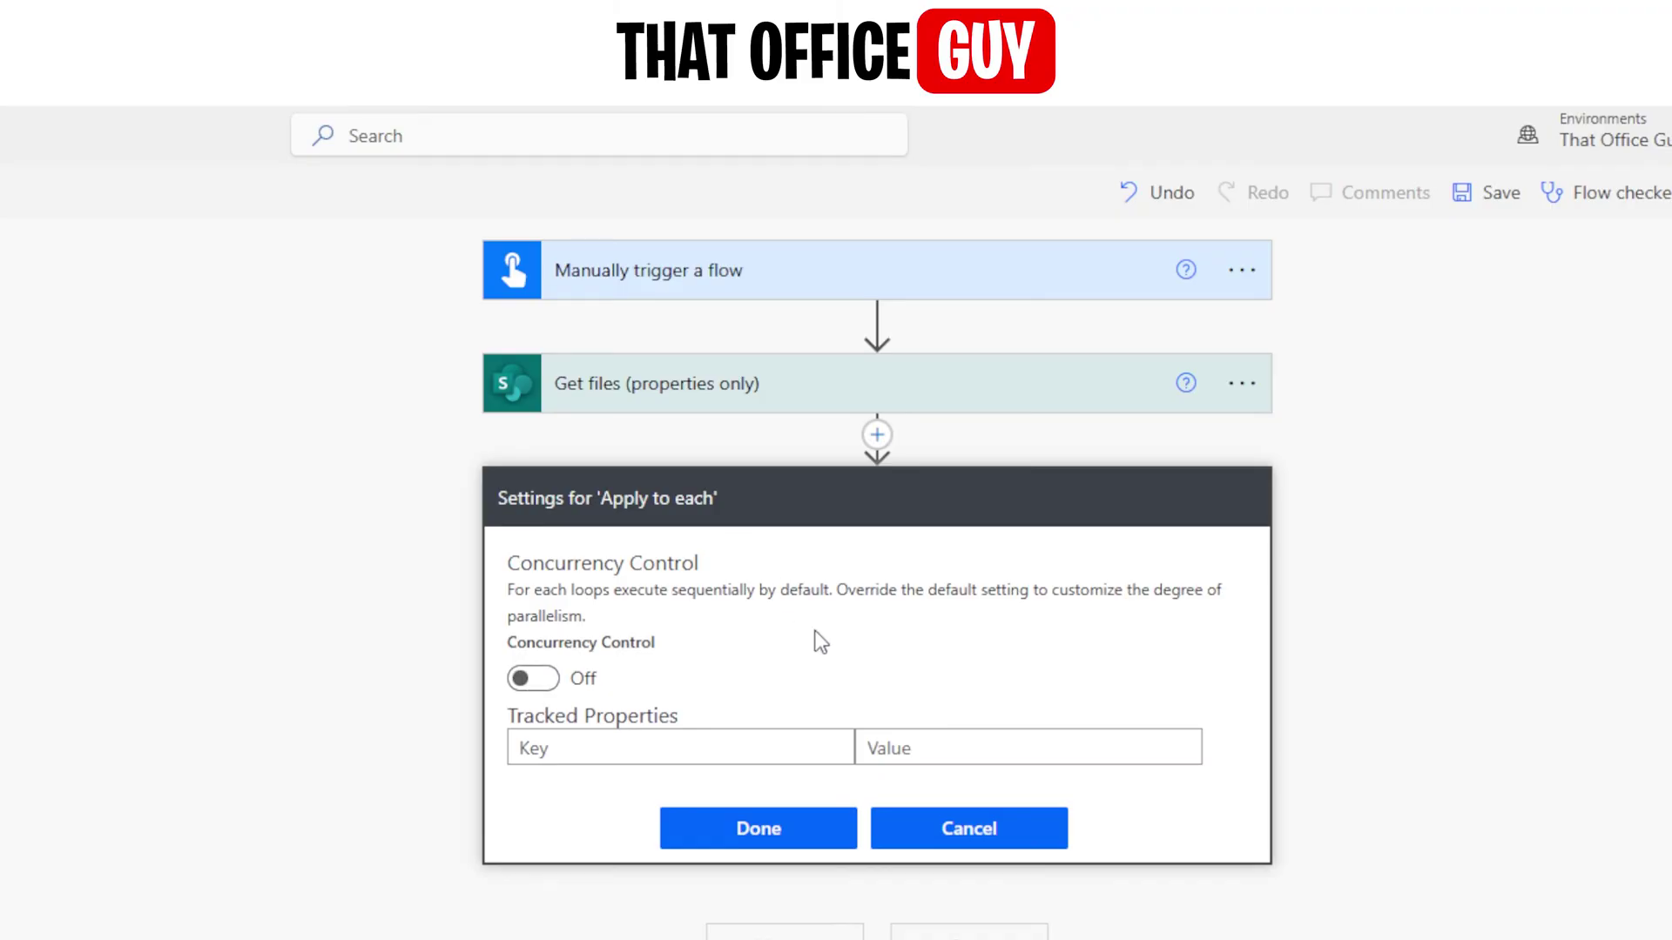
click(958, 837)
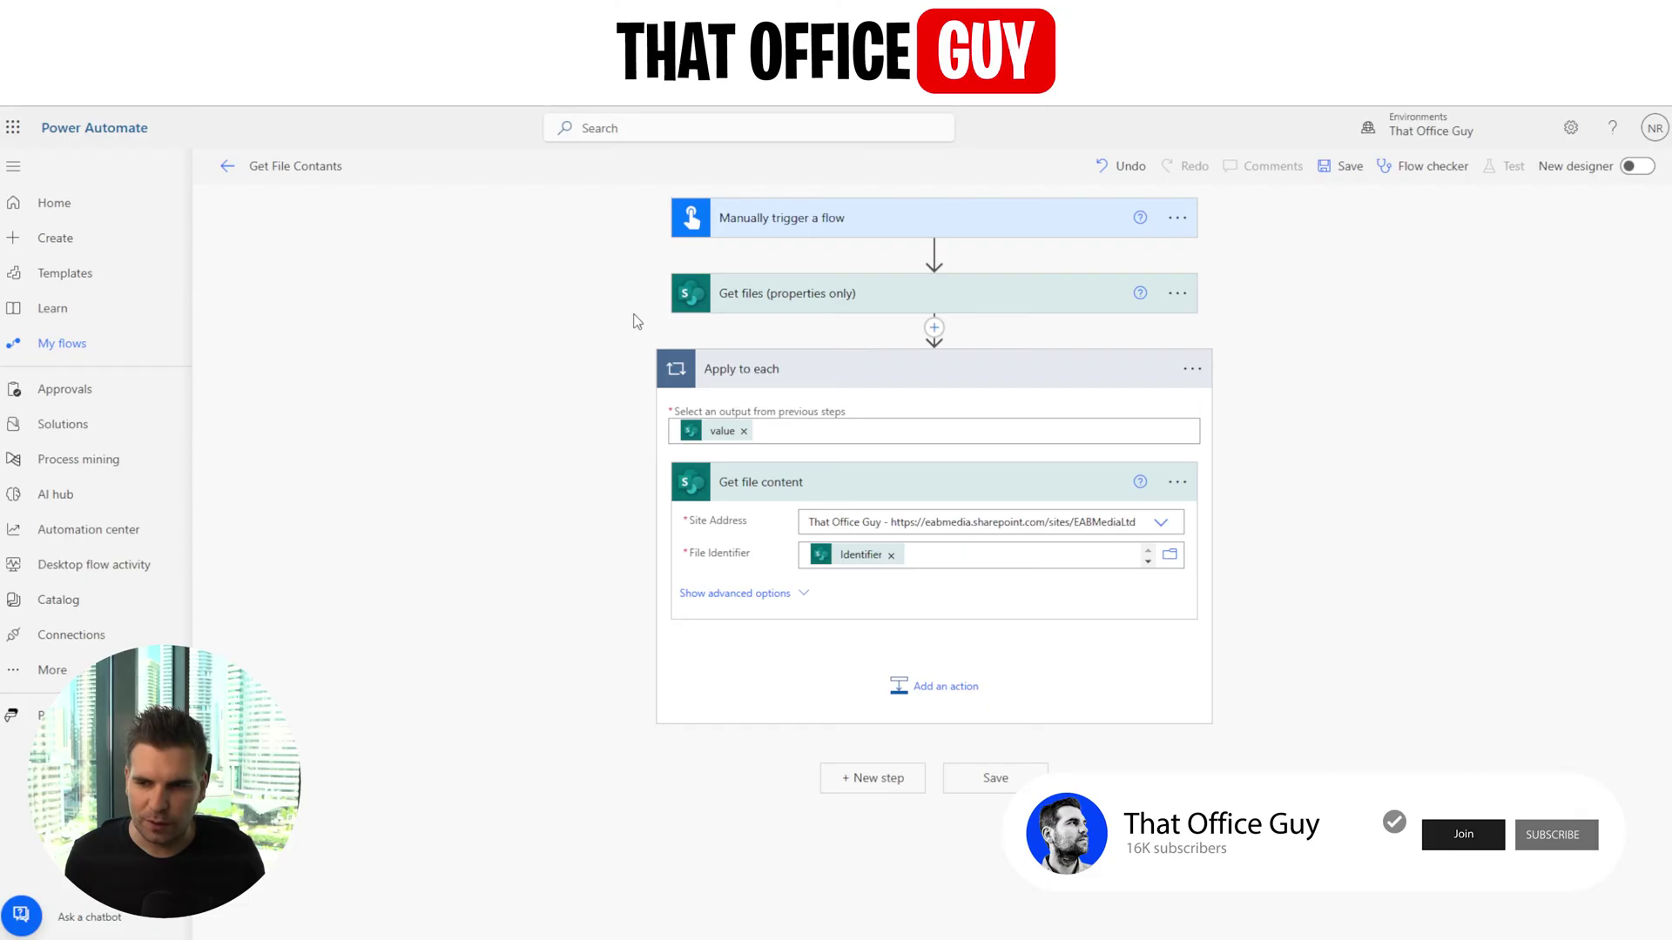
- Review Get files (properties only), then add a new action after Get file content in the loop
click(895, 311)
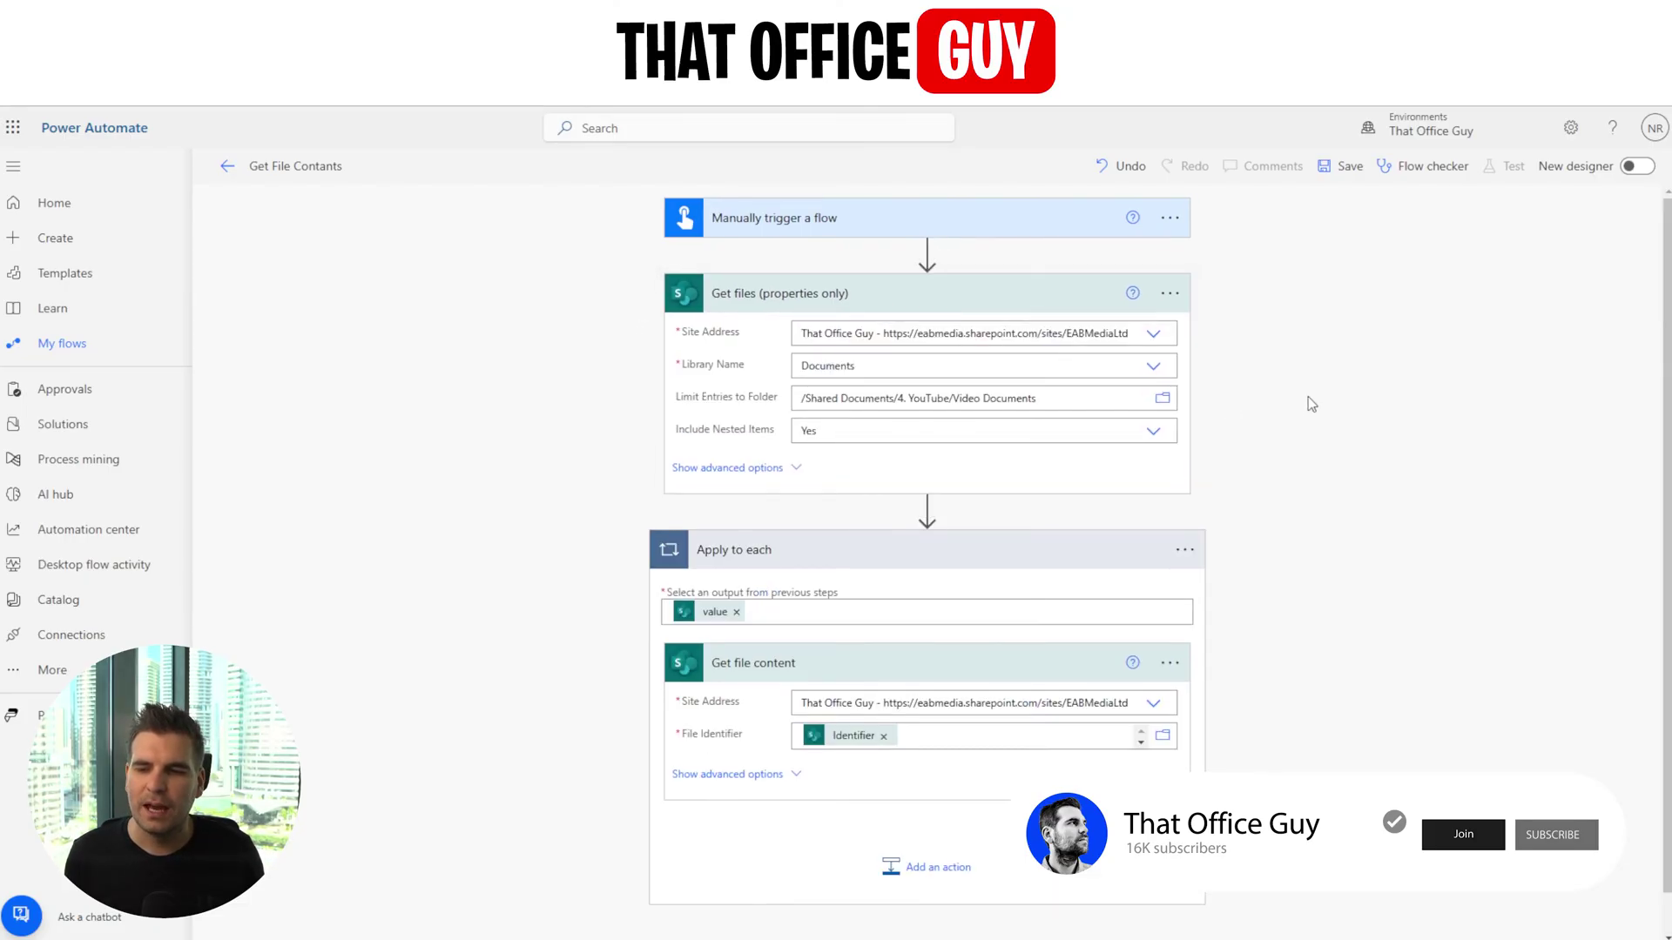
scroll(1045, 523, down, 1)
mouse_move(849, 703)
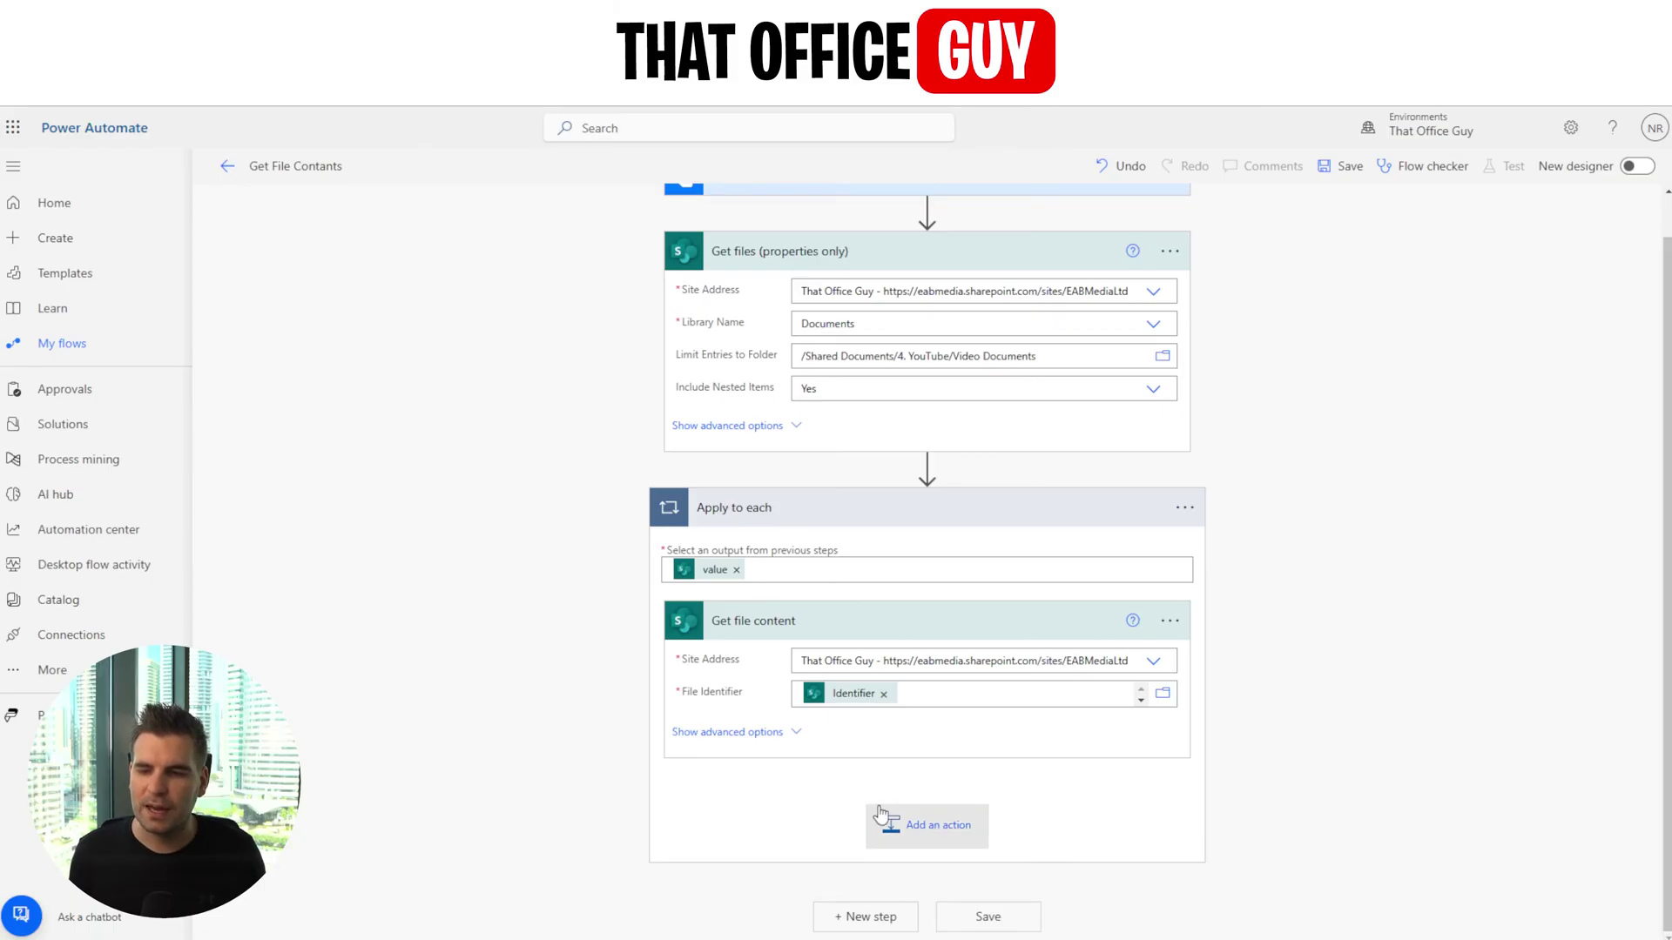
click(929, 825)
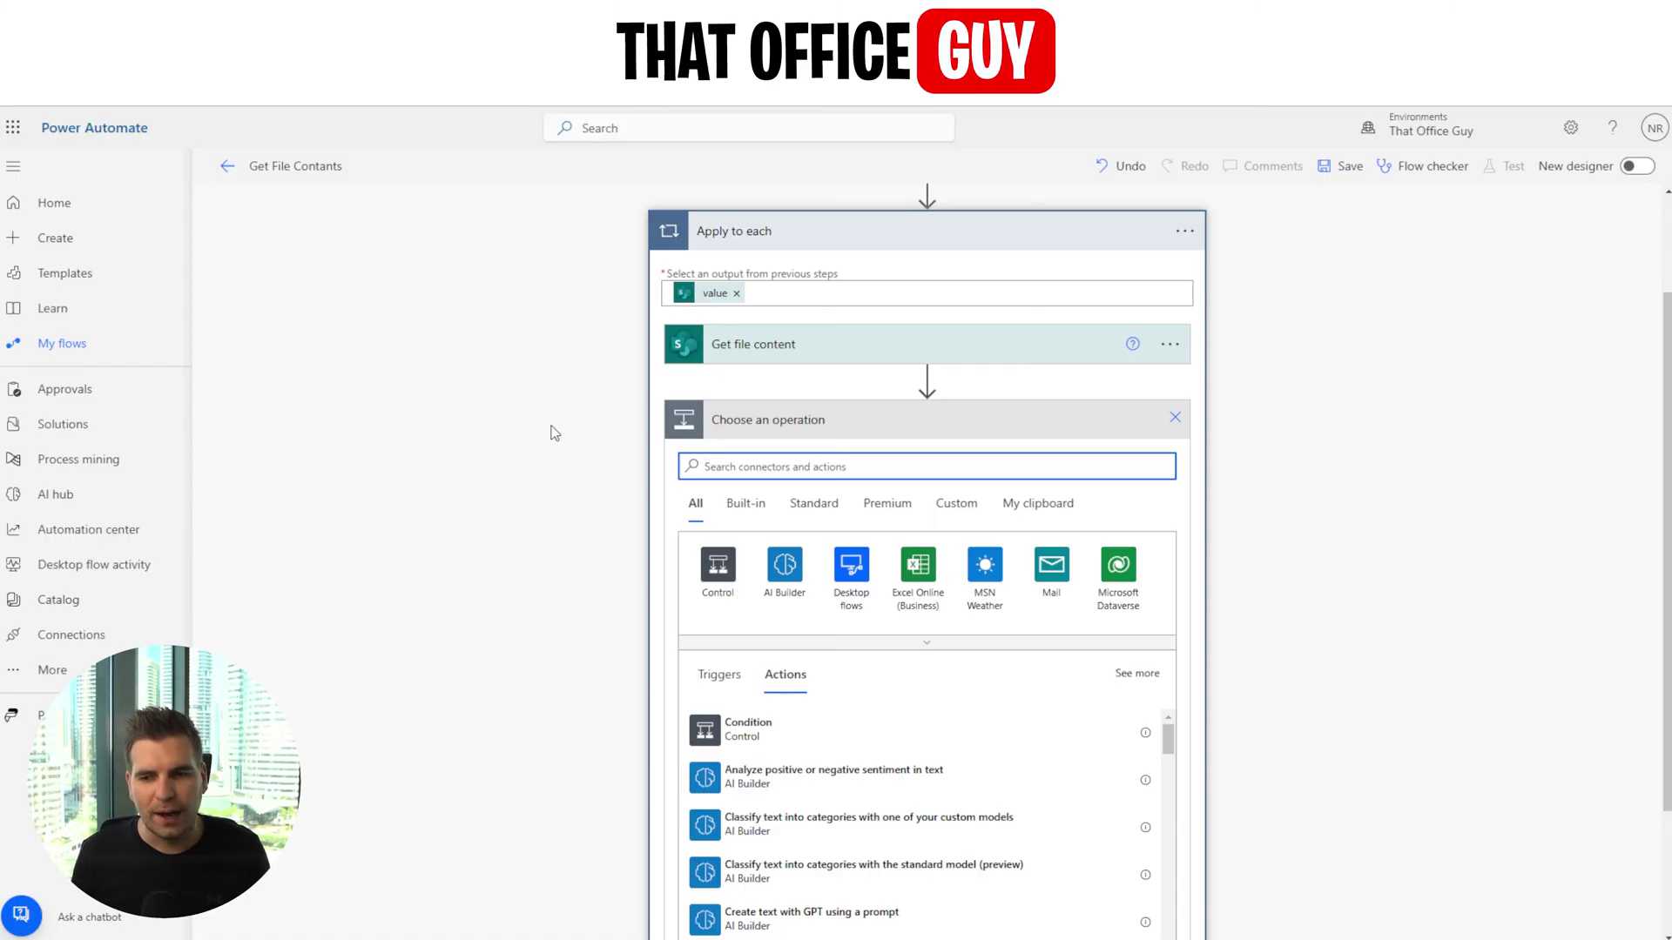
- Add a Compose action with 'File name with extension' as its input, then collapse it
text(compose)
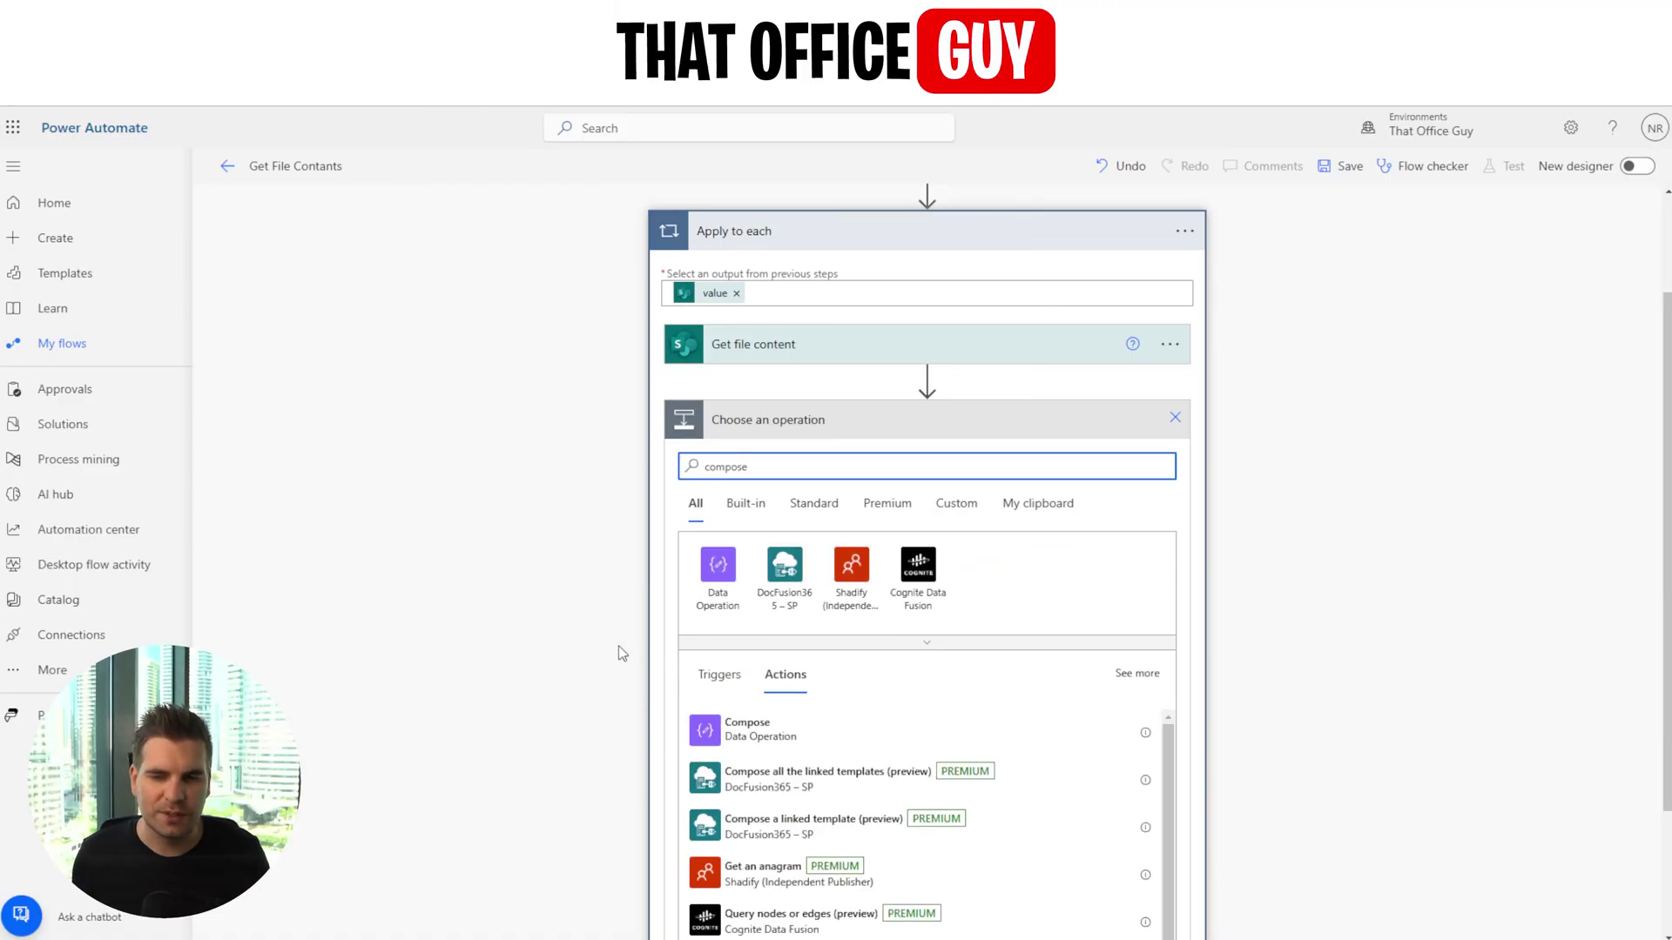
click(773, 731)
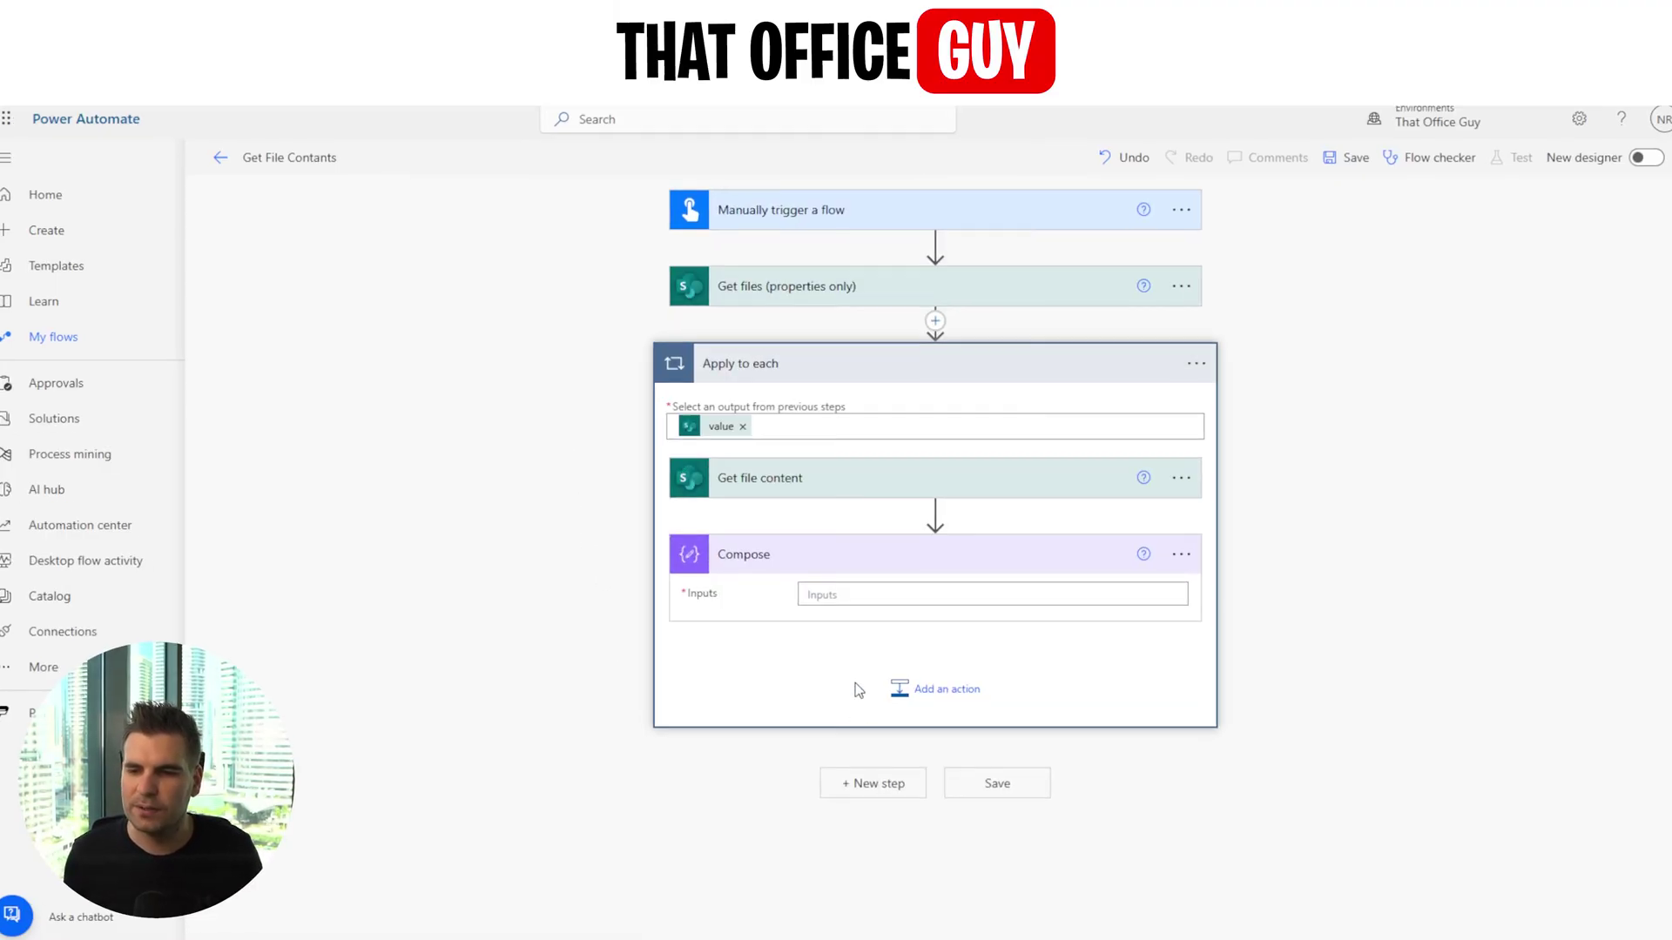
click(870, 604)
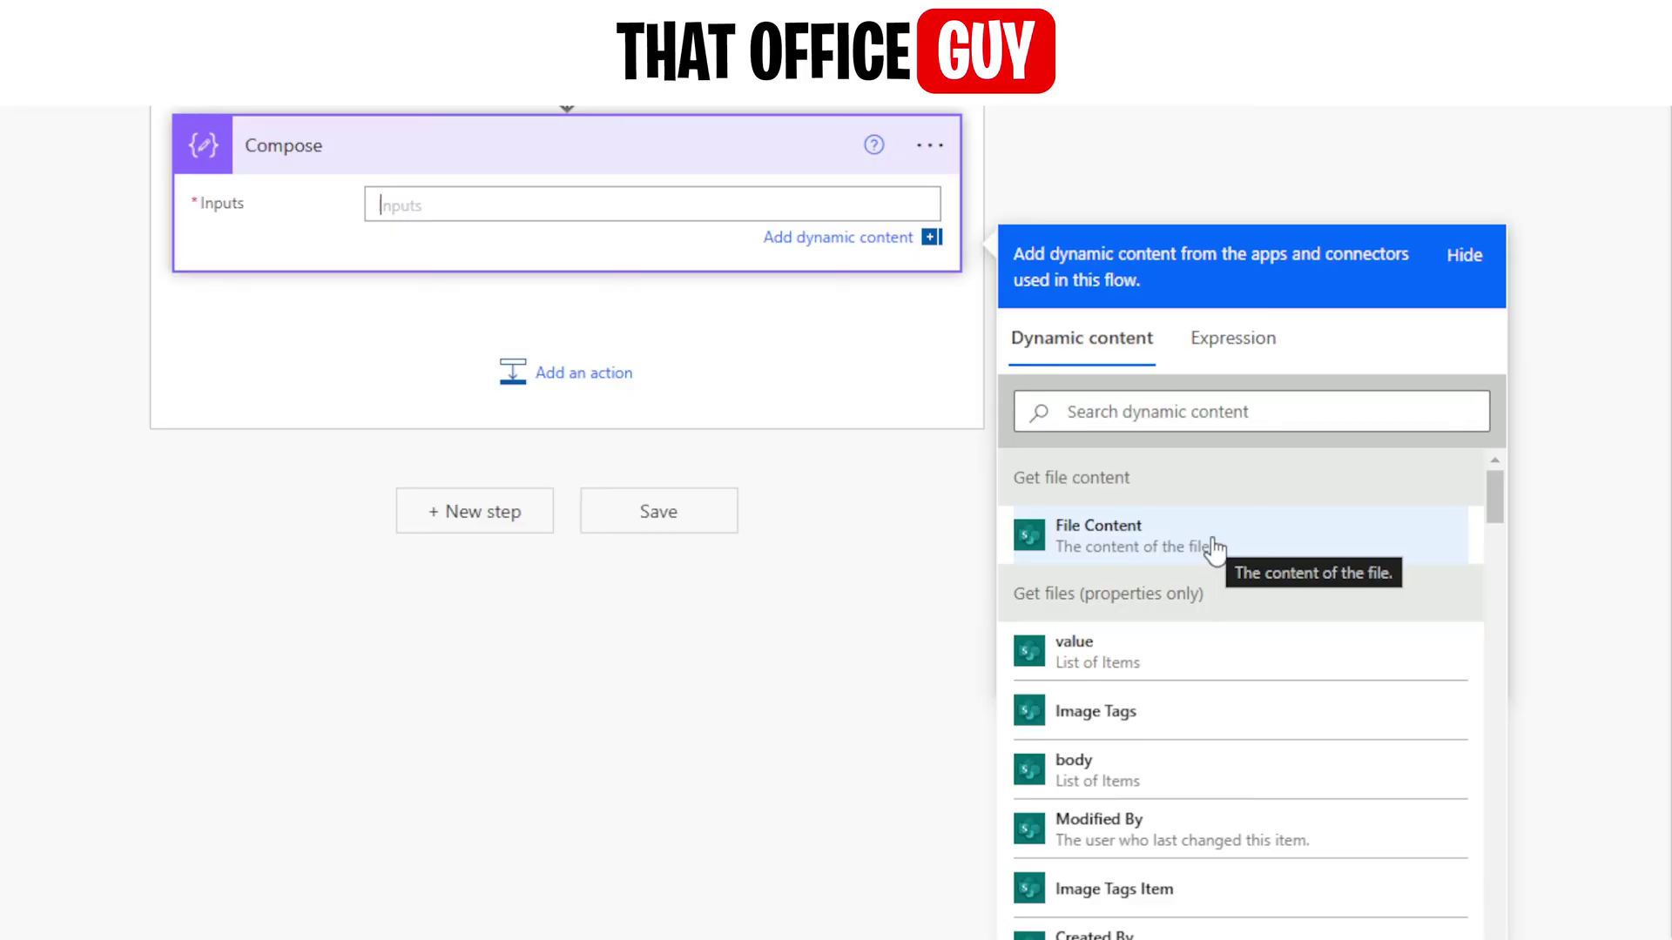
scroll(1402, 694, down, 7)
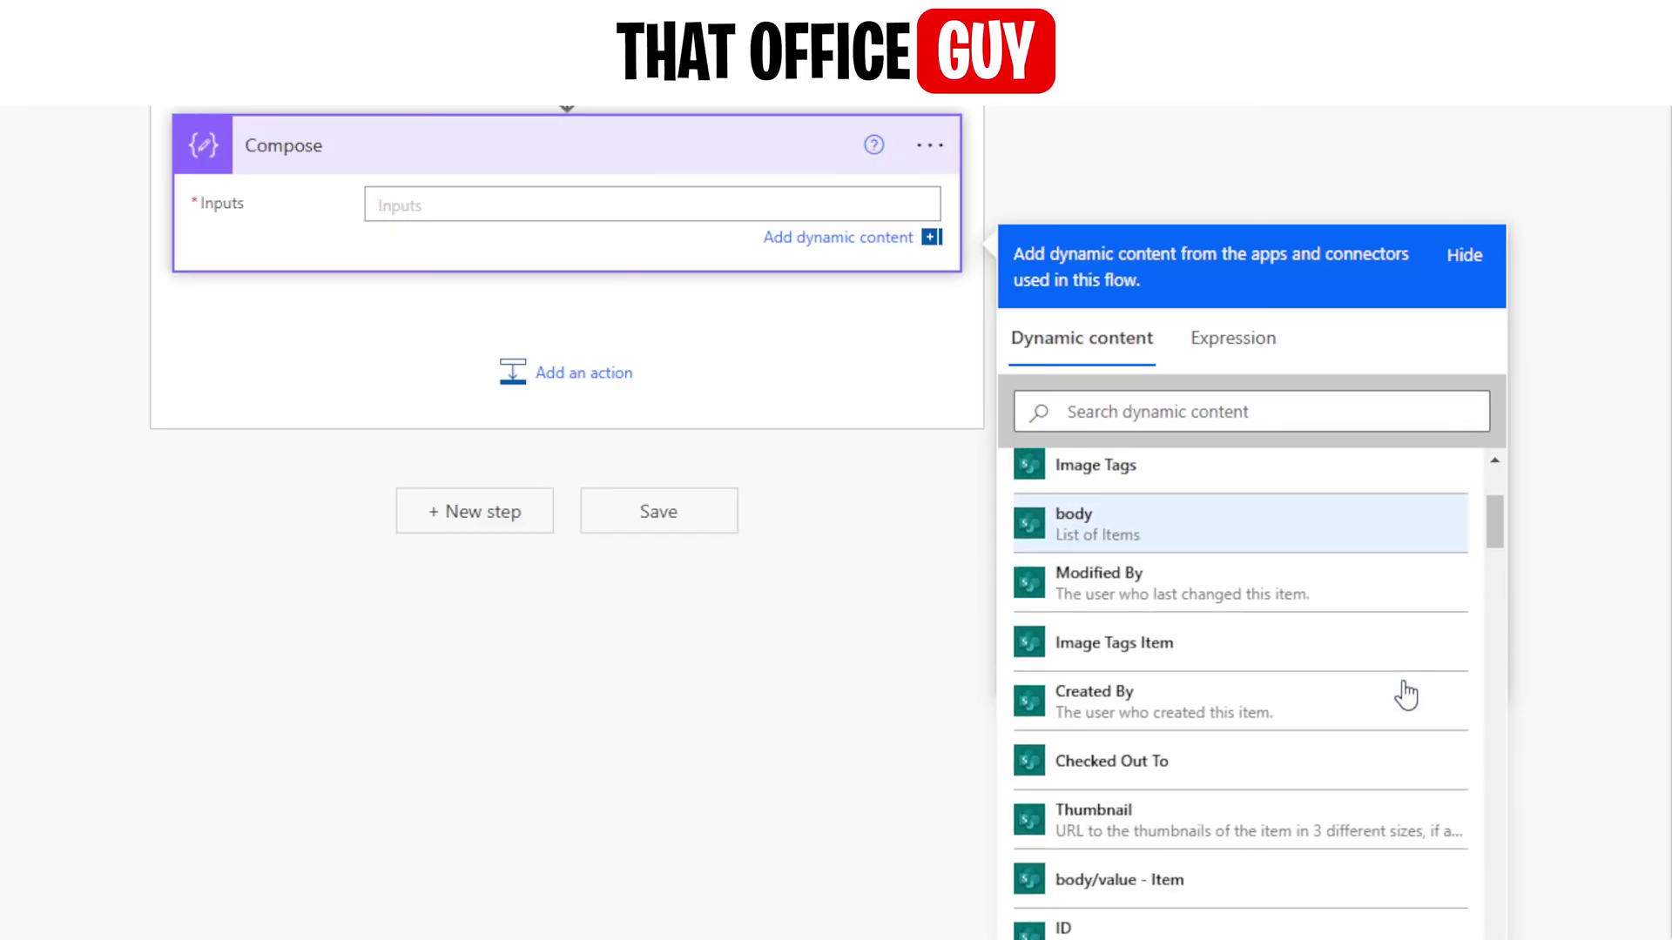
scroll(1400, 701, down, 10)
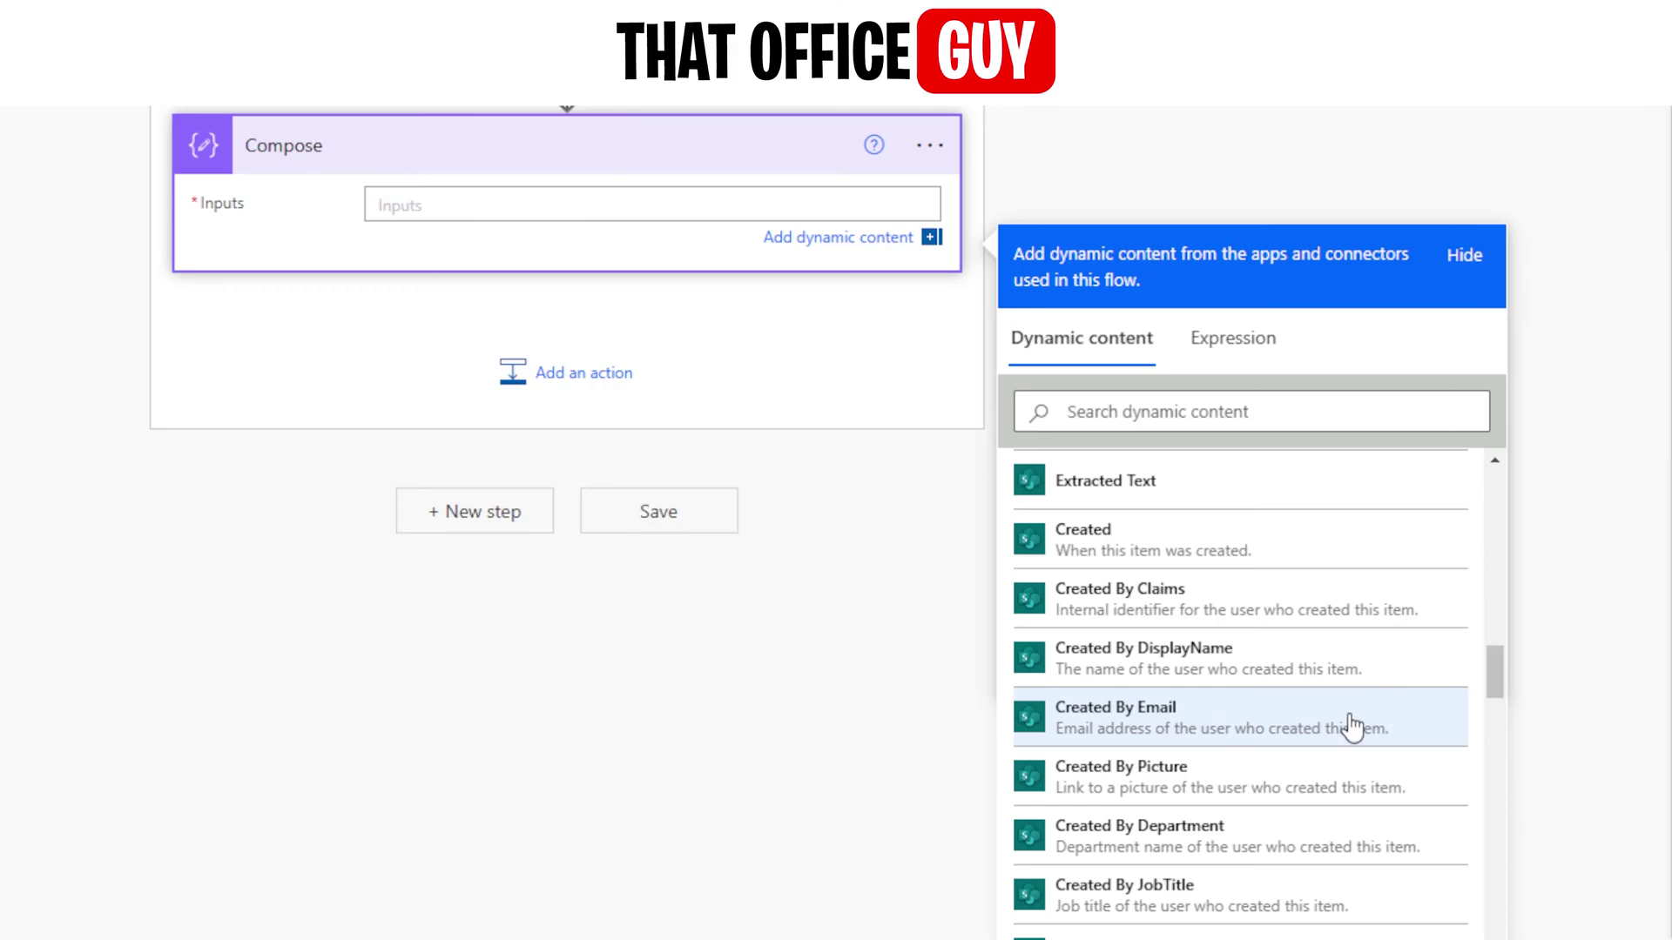
scroll(1344, 743, down, 8)
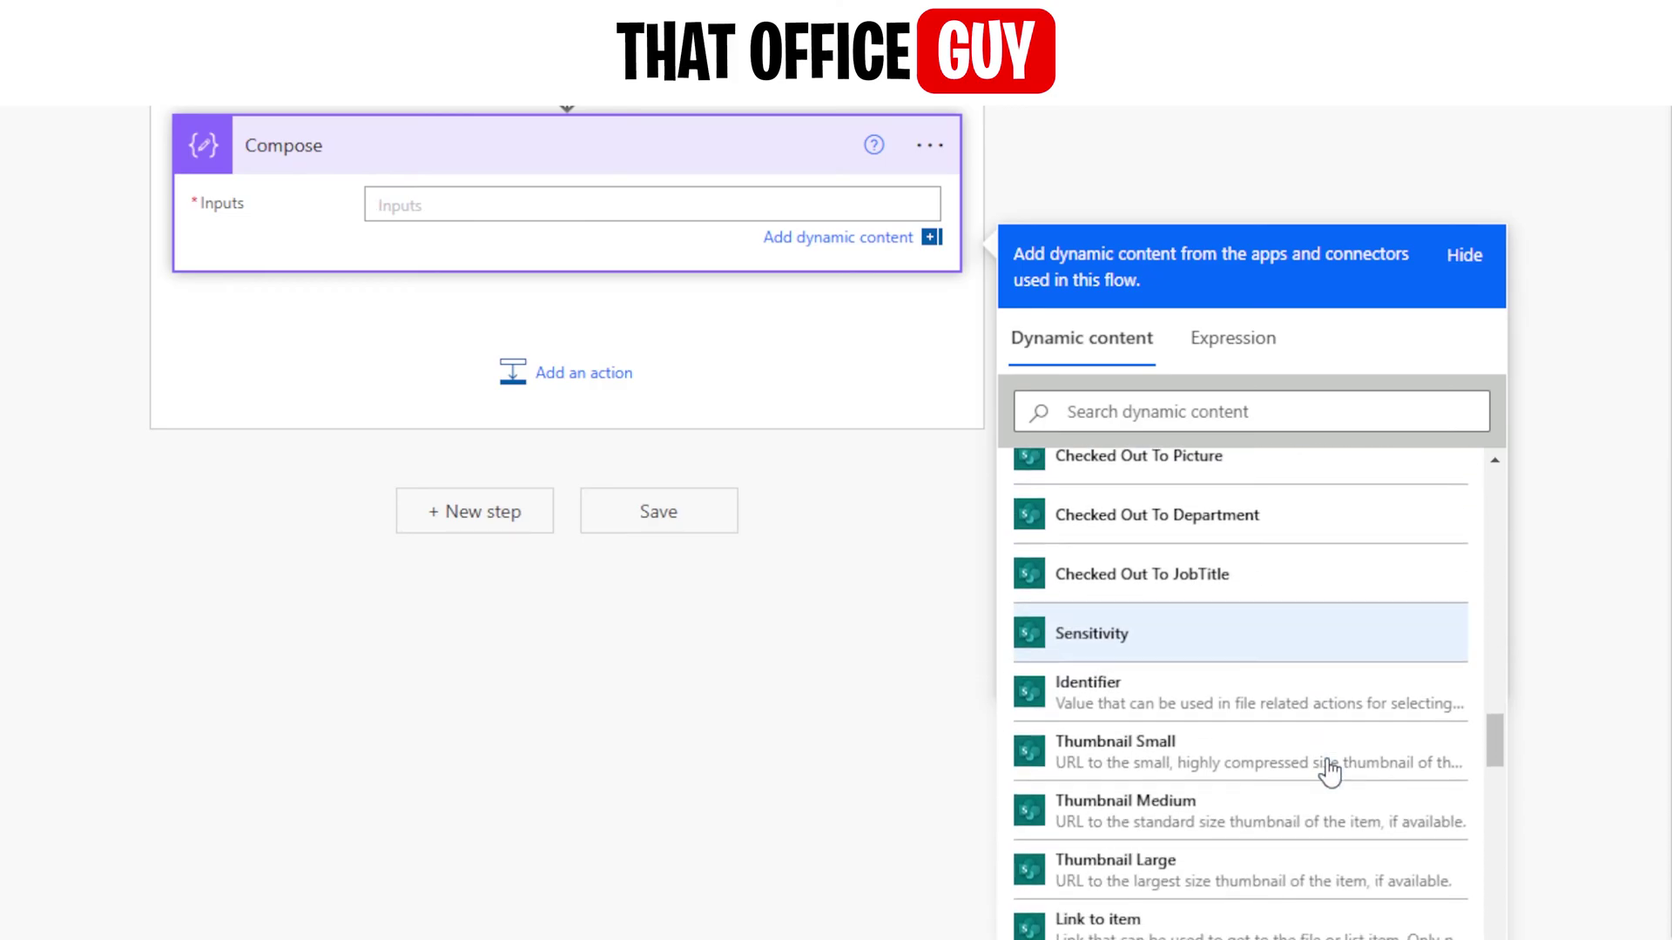
scroll(1327, 771, down, 5)
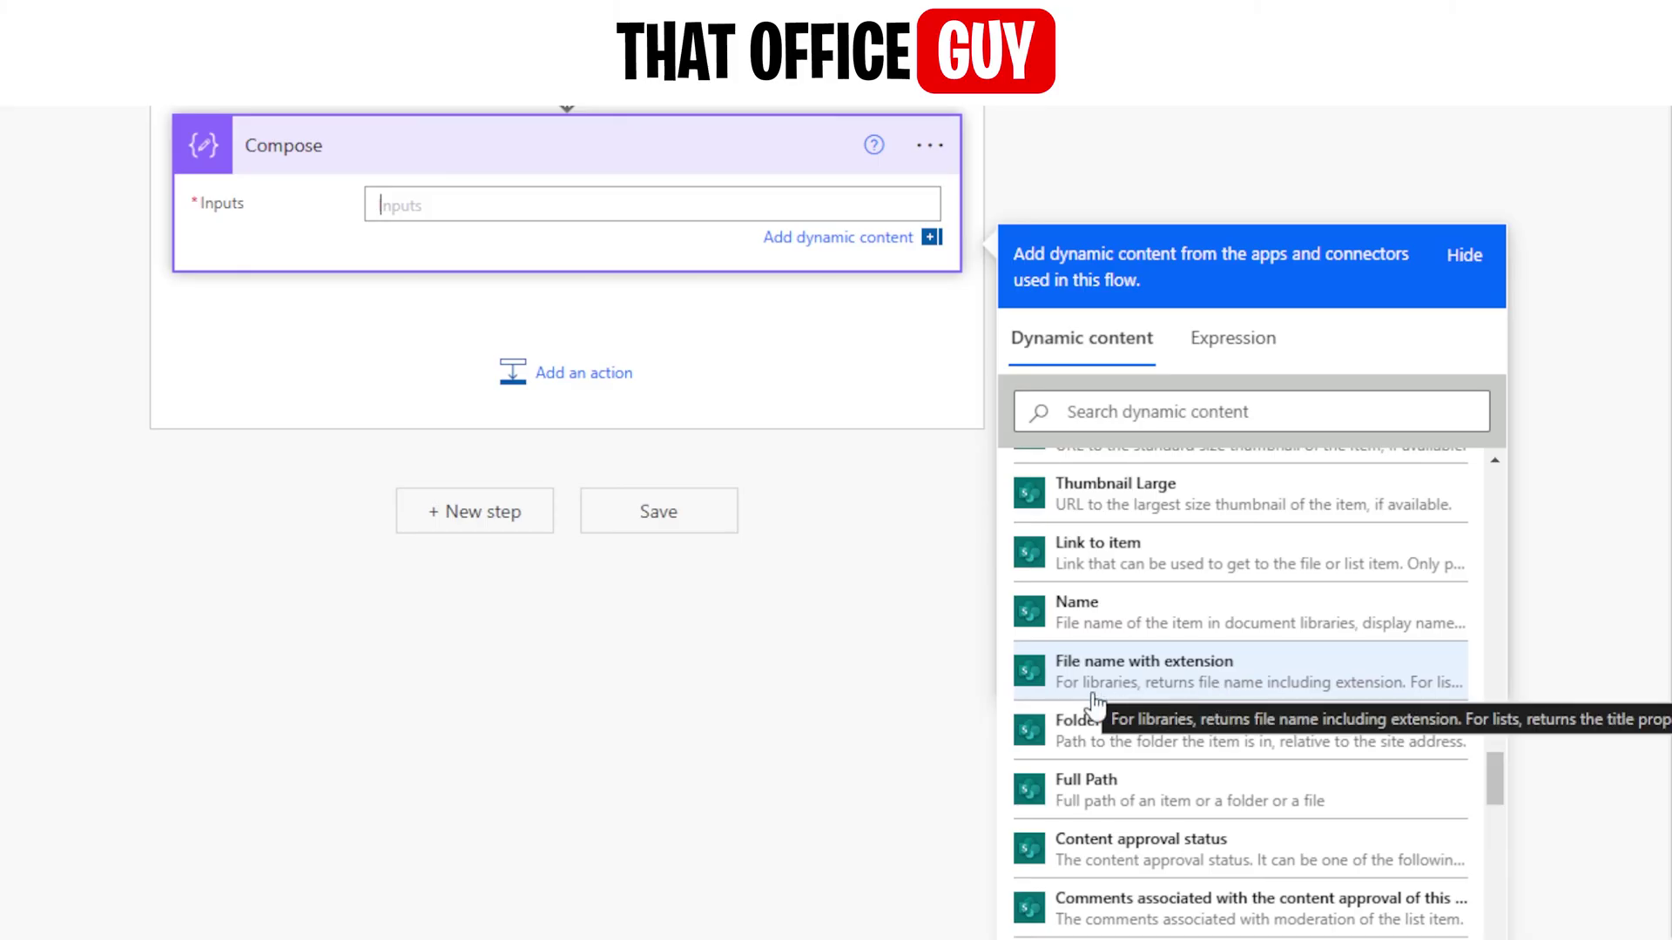
click(1223, 683)
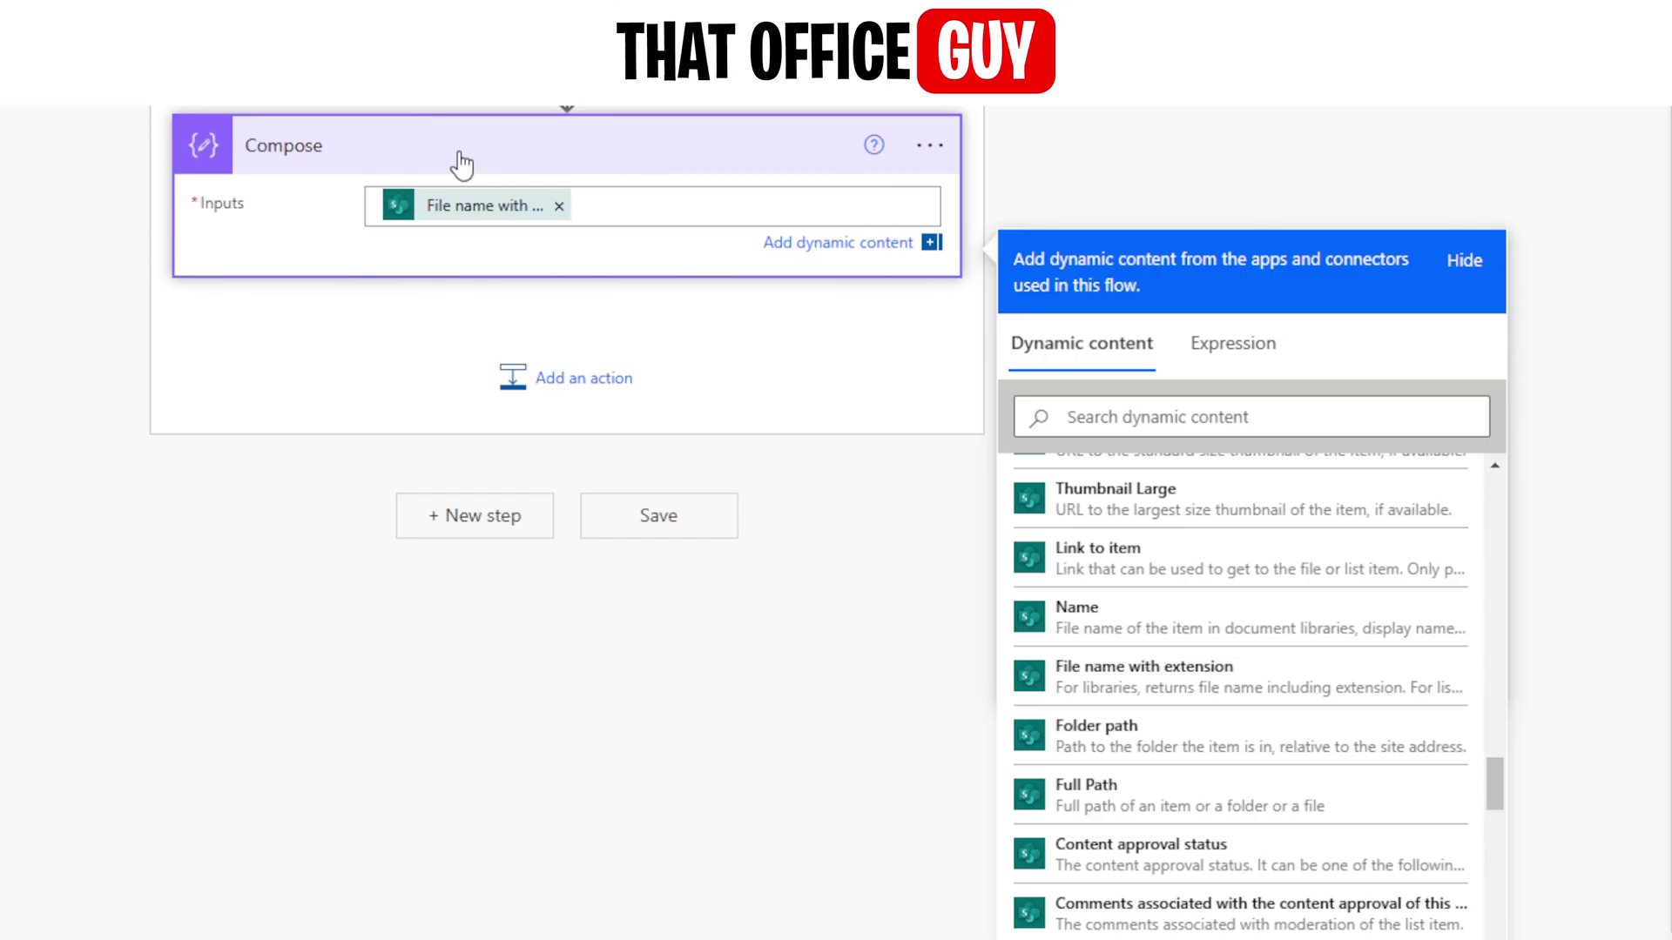
click(682, 167)
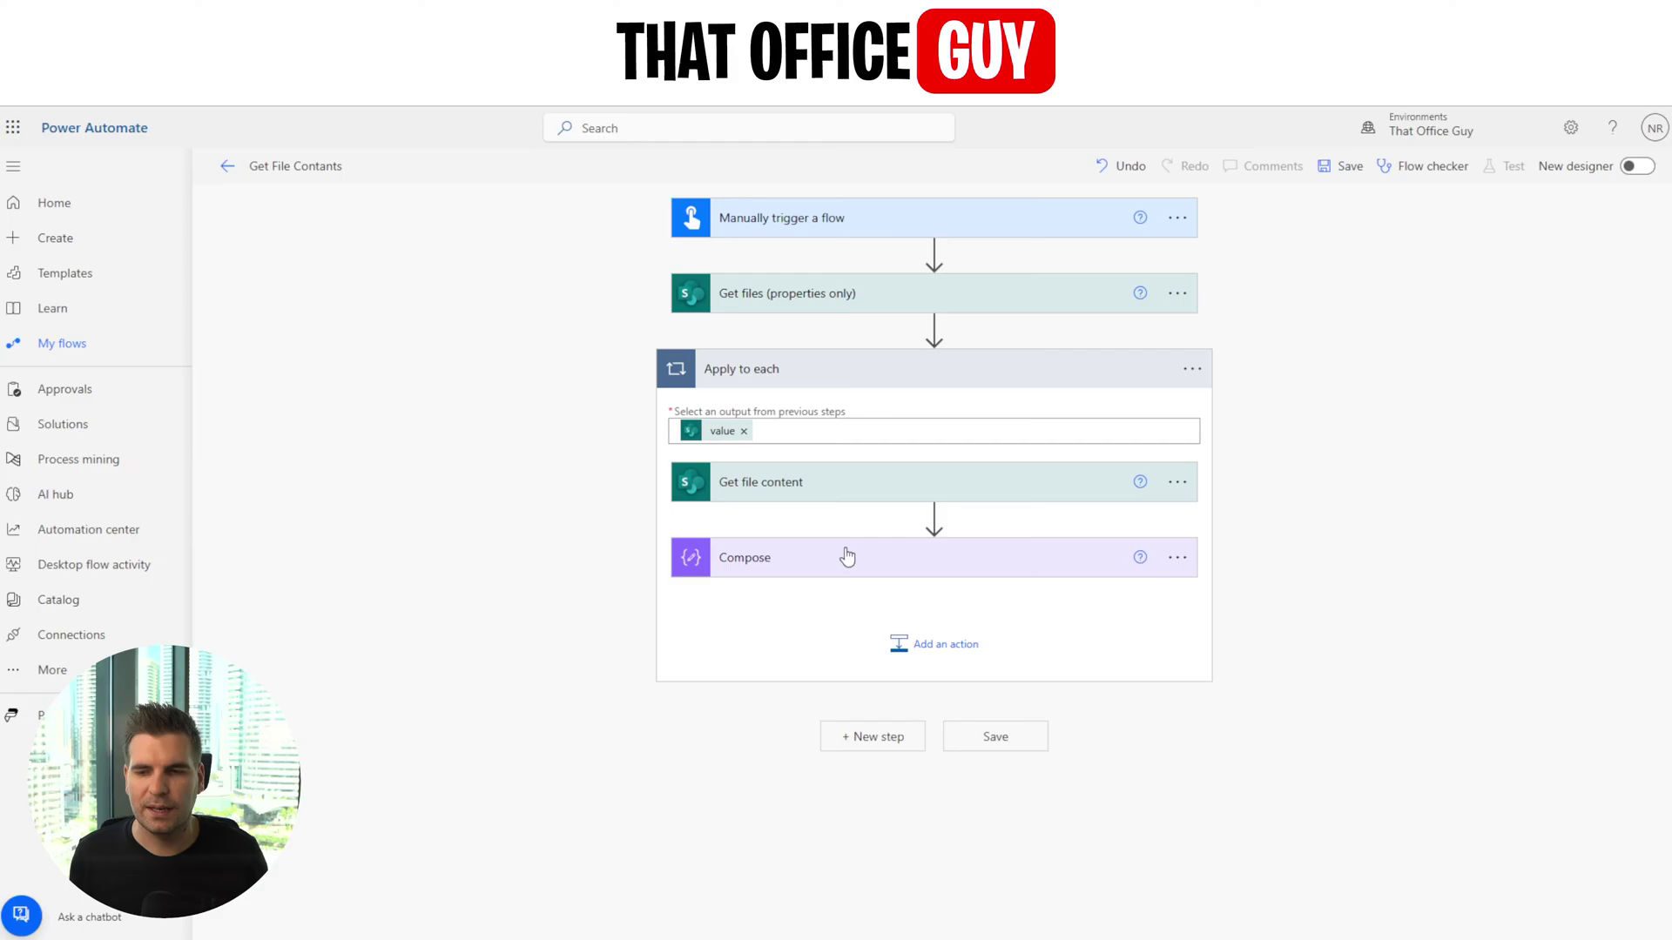
- Save the Get File Contants flow
click(1339, 174)
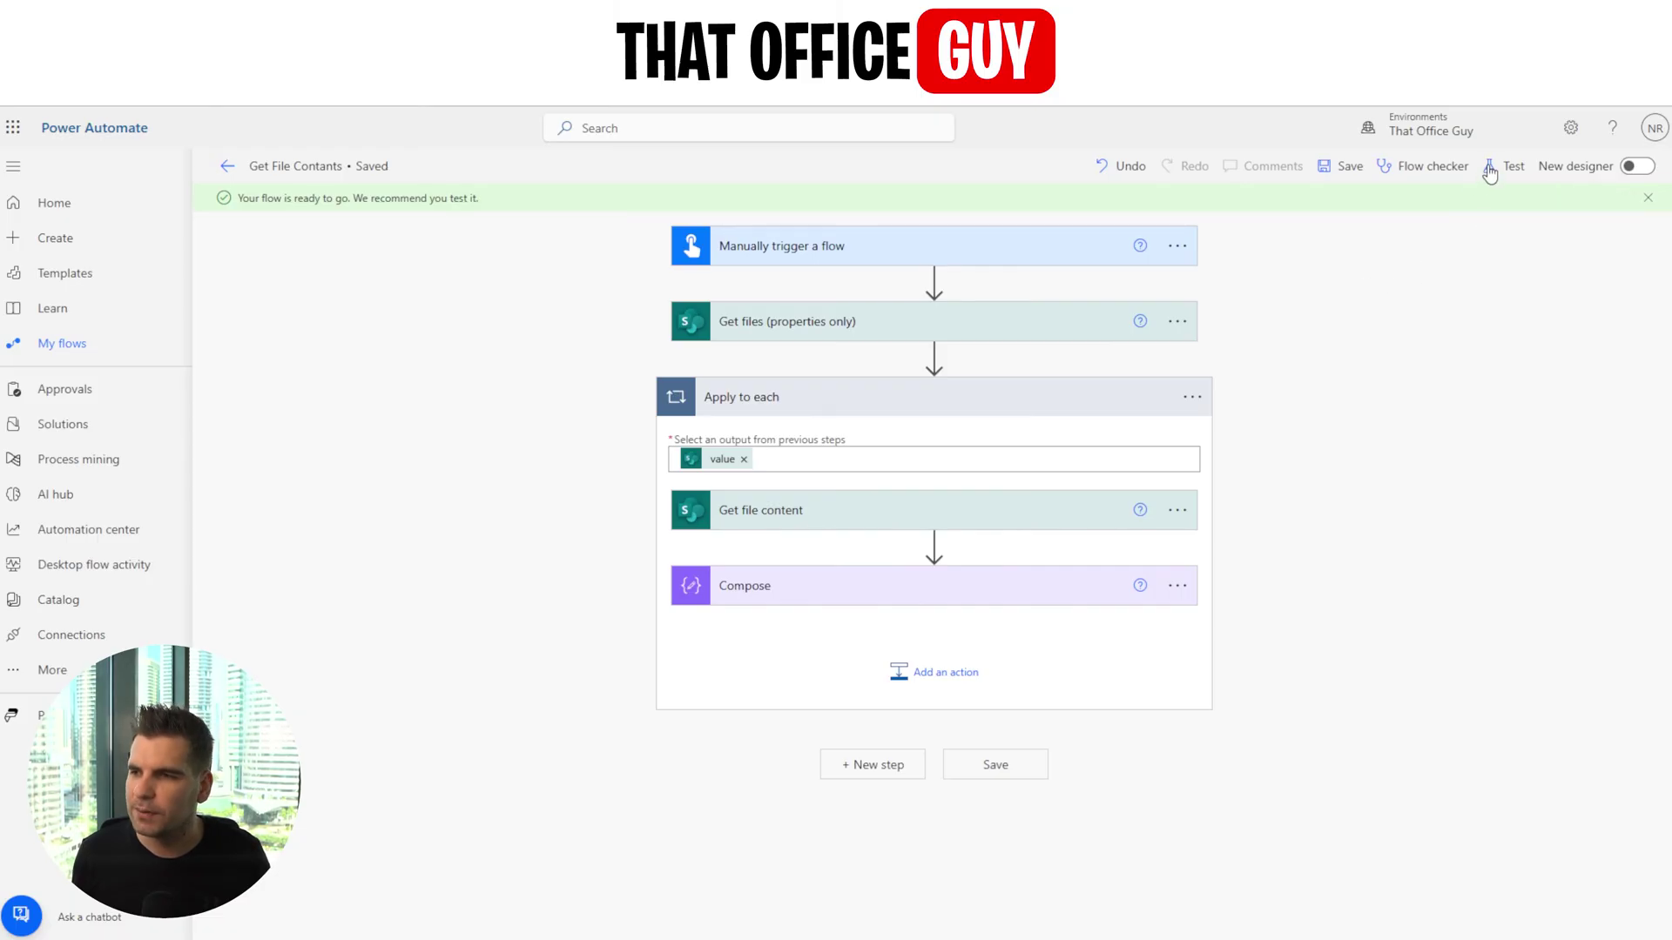
- Run a manual test of the flow and close the run-started confirmation
click(1490, 172)
click(1349, 210)
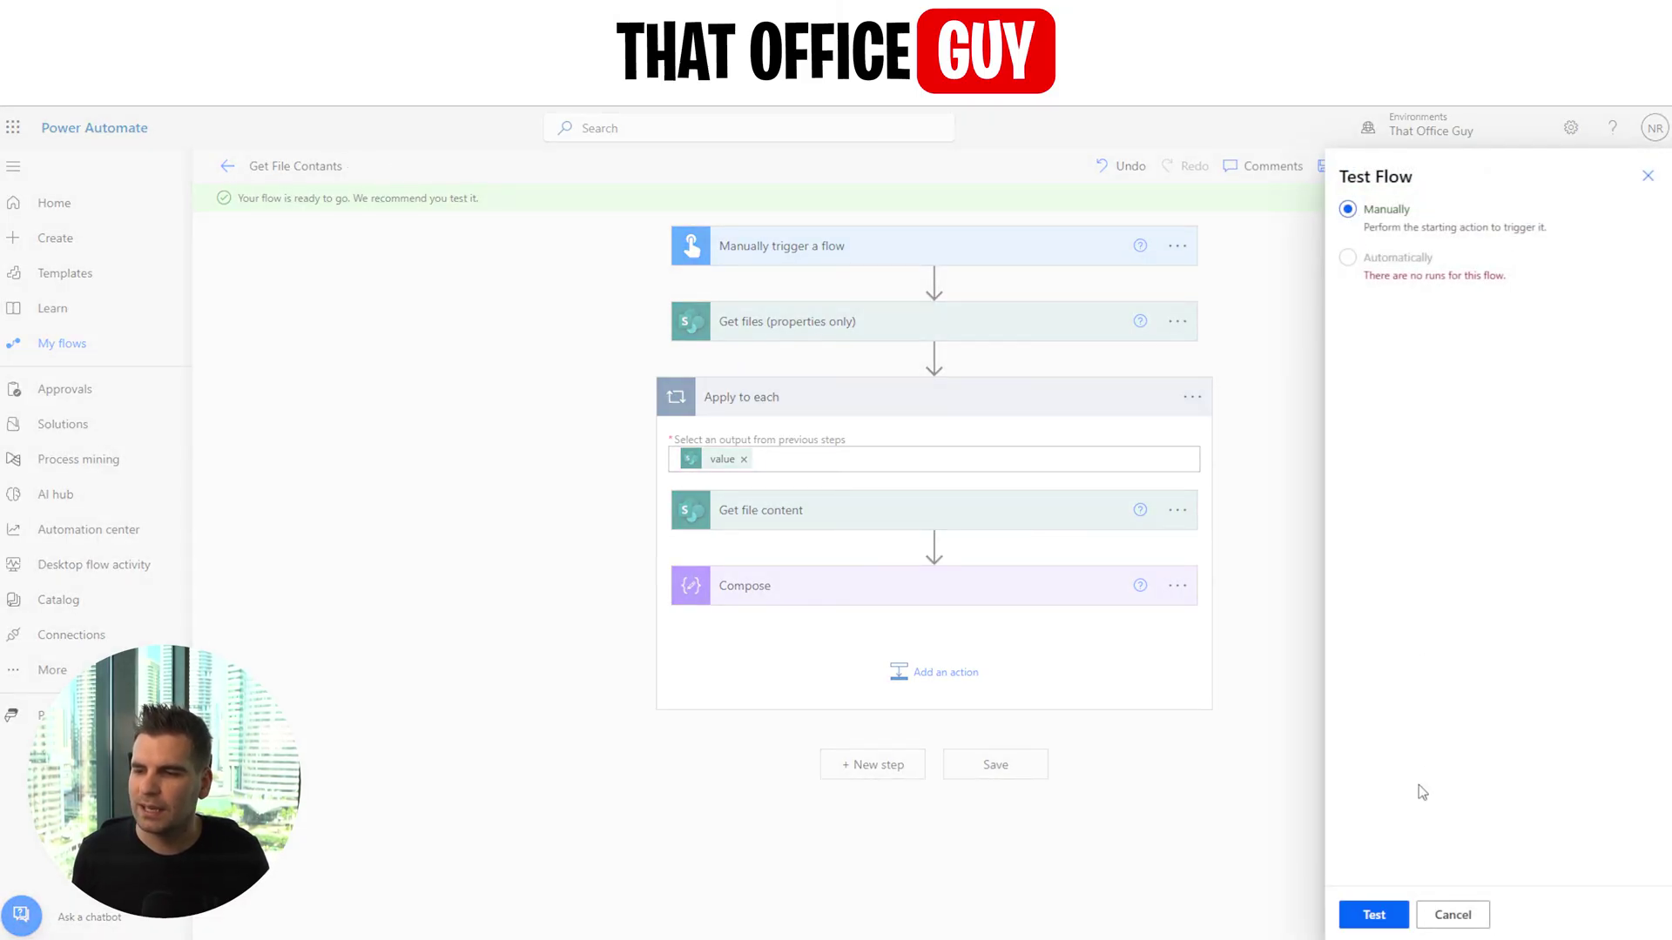
click(1373, 915)
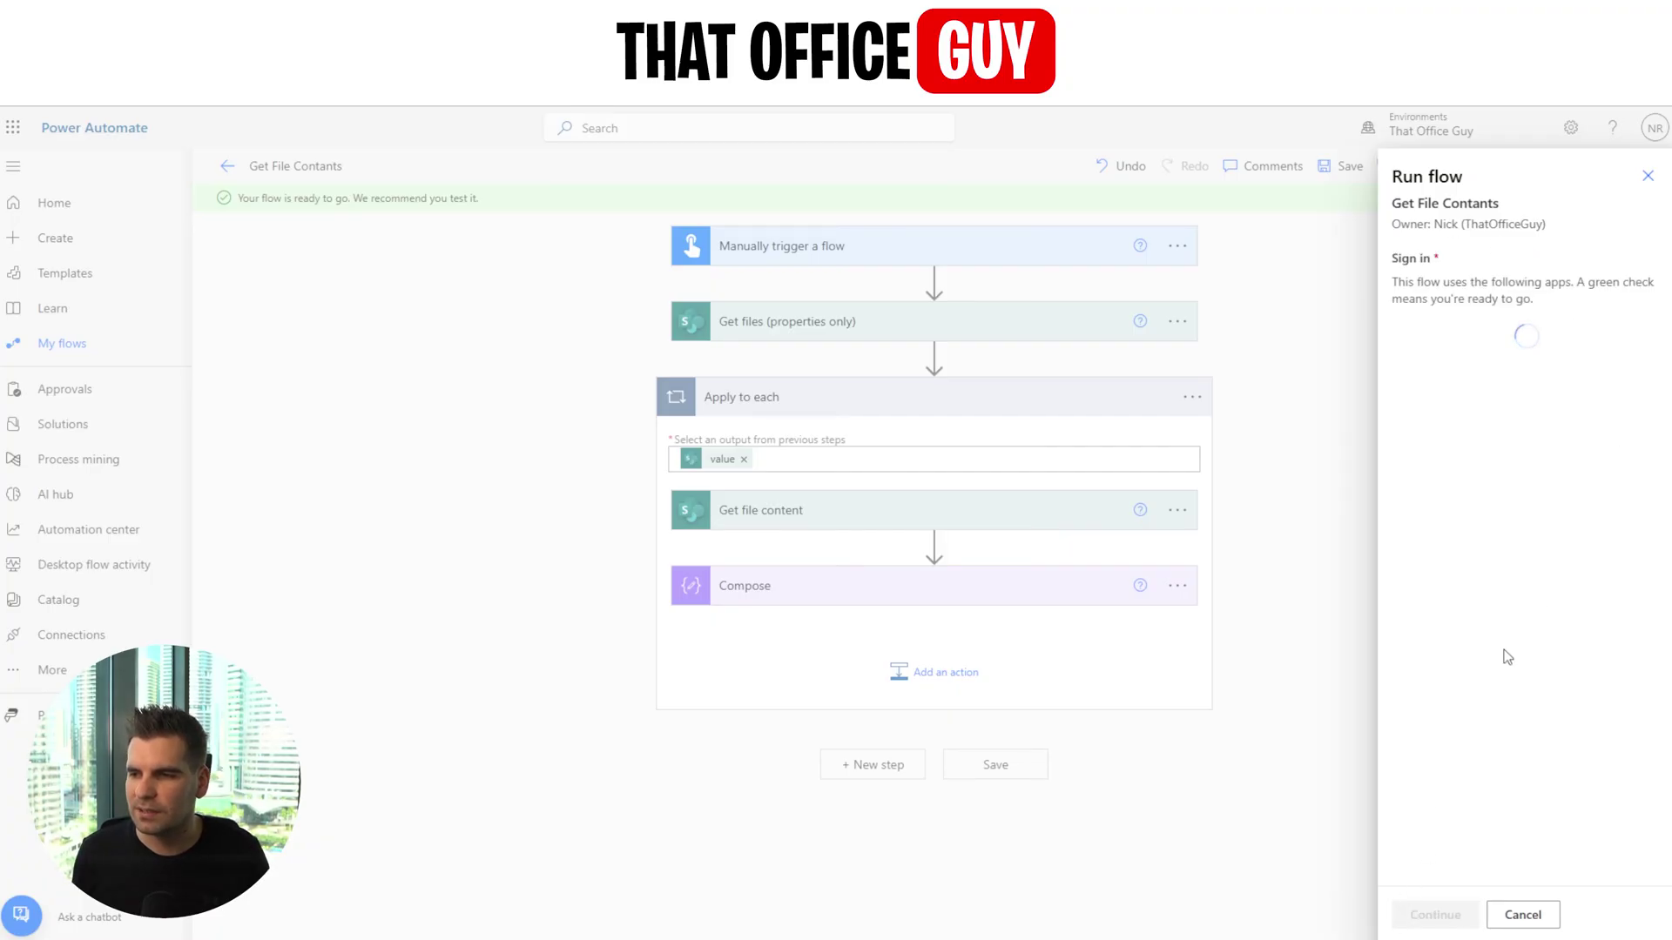
click(1424, 914)
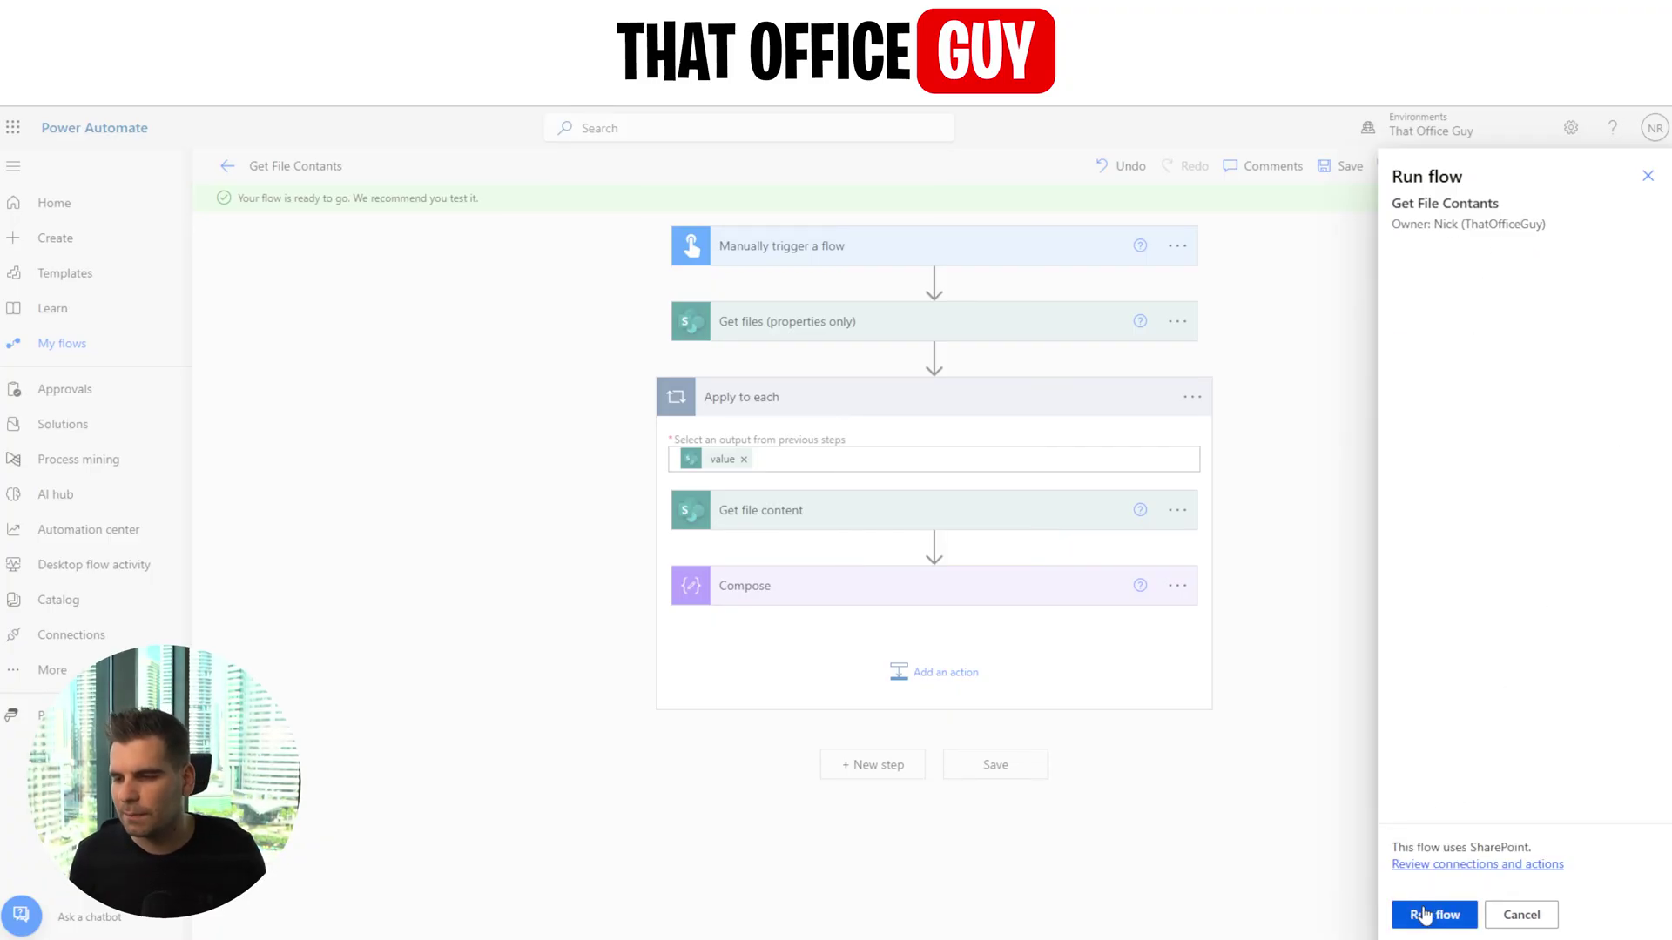
click(1422, 915)
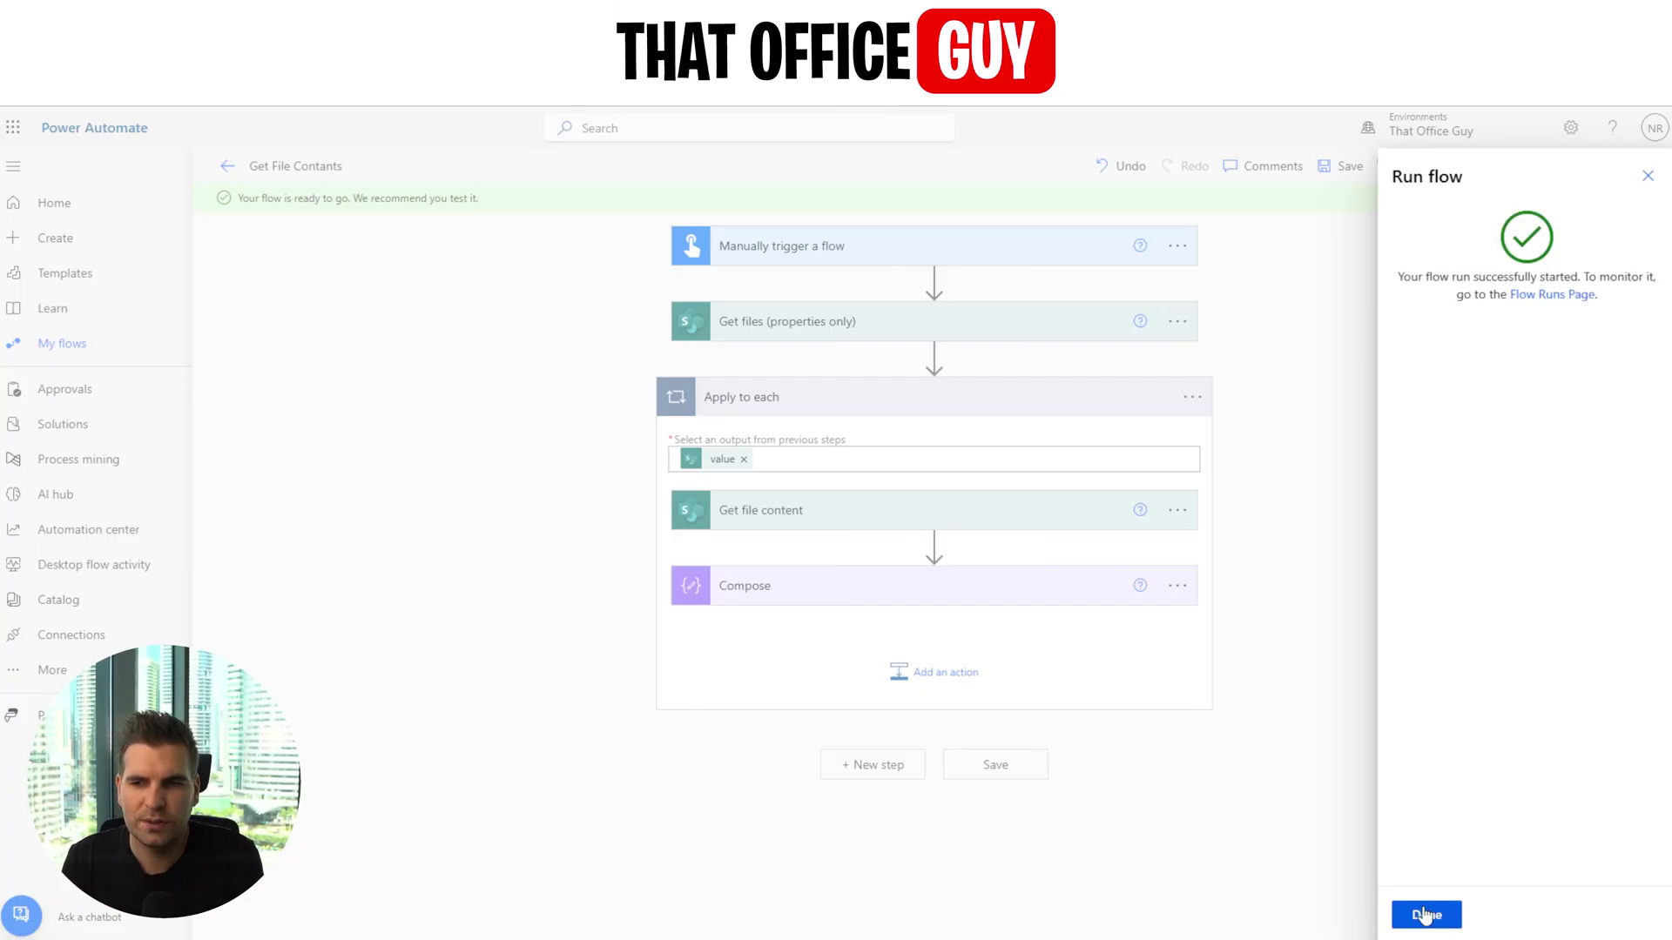
click(1425, 915)
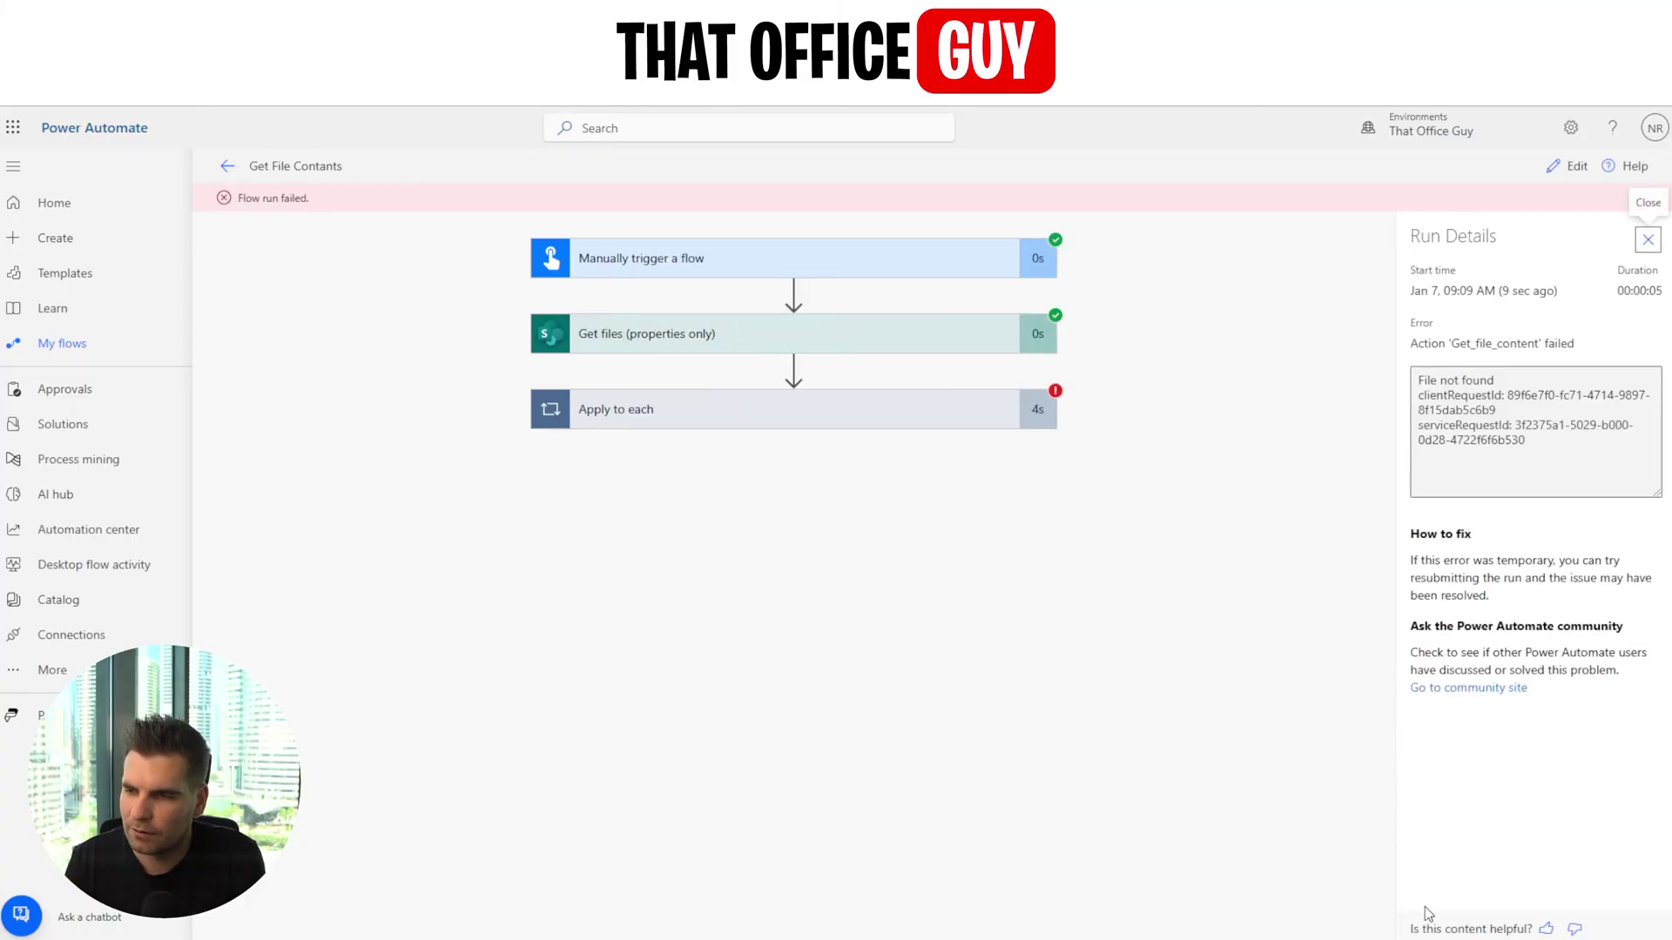
- Step the Apply to each run to iteration 4 of 11 and expand Compose's output
click(887, 409)
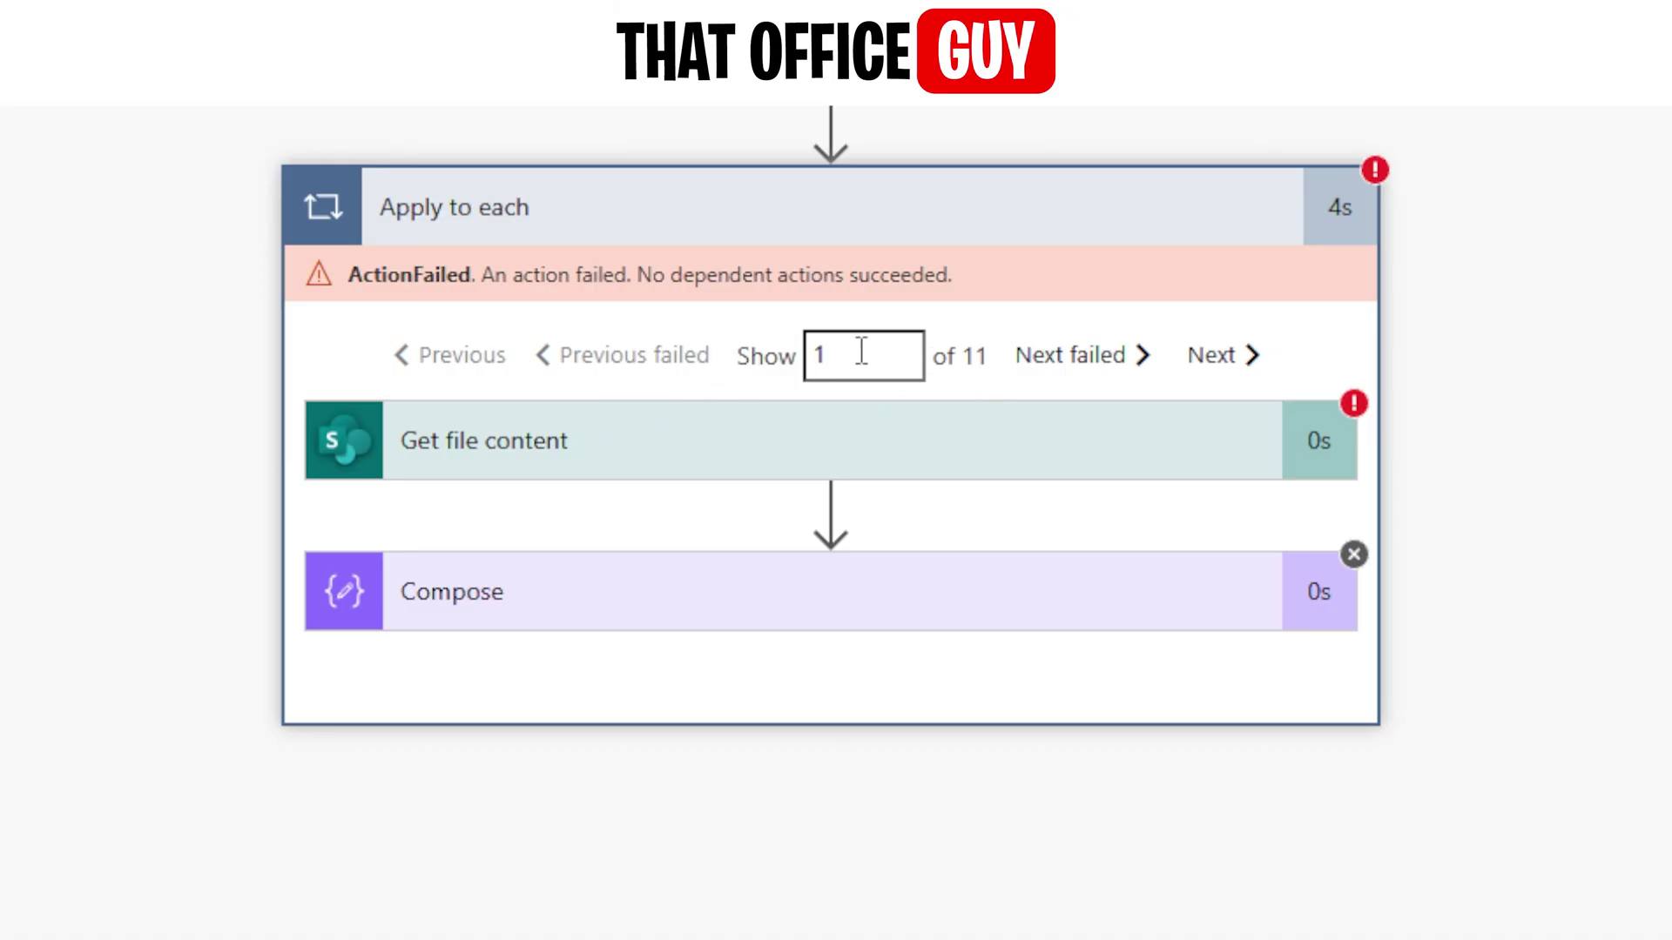
click(1213, 364)
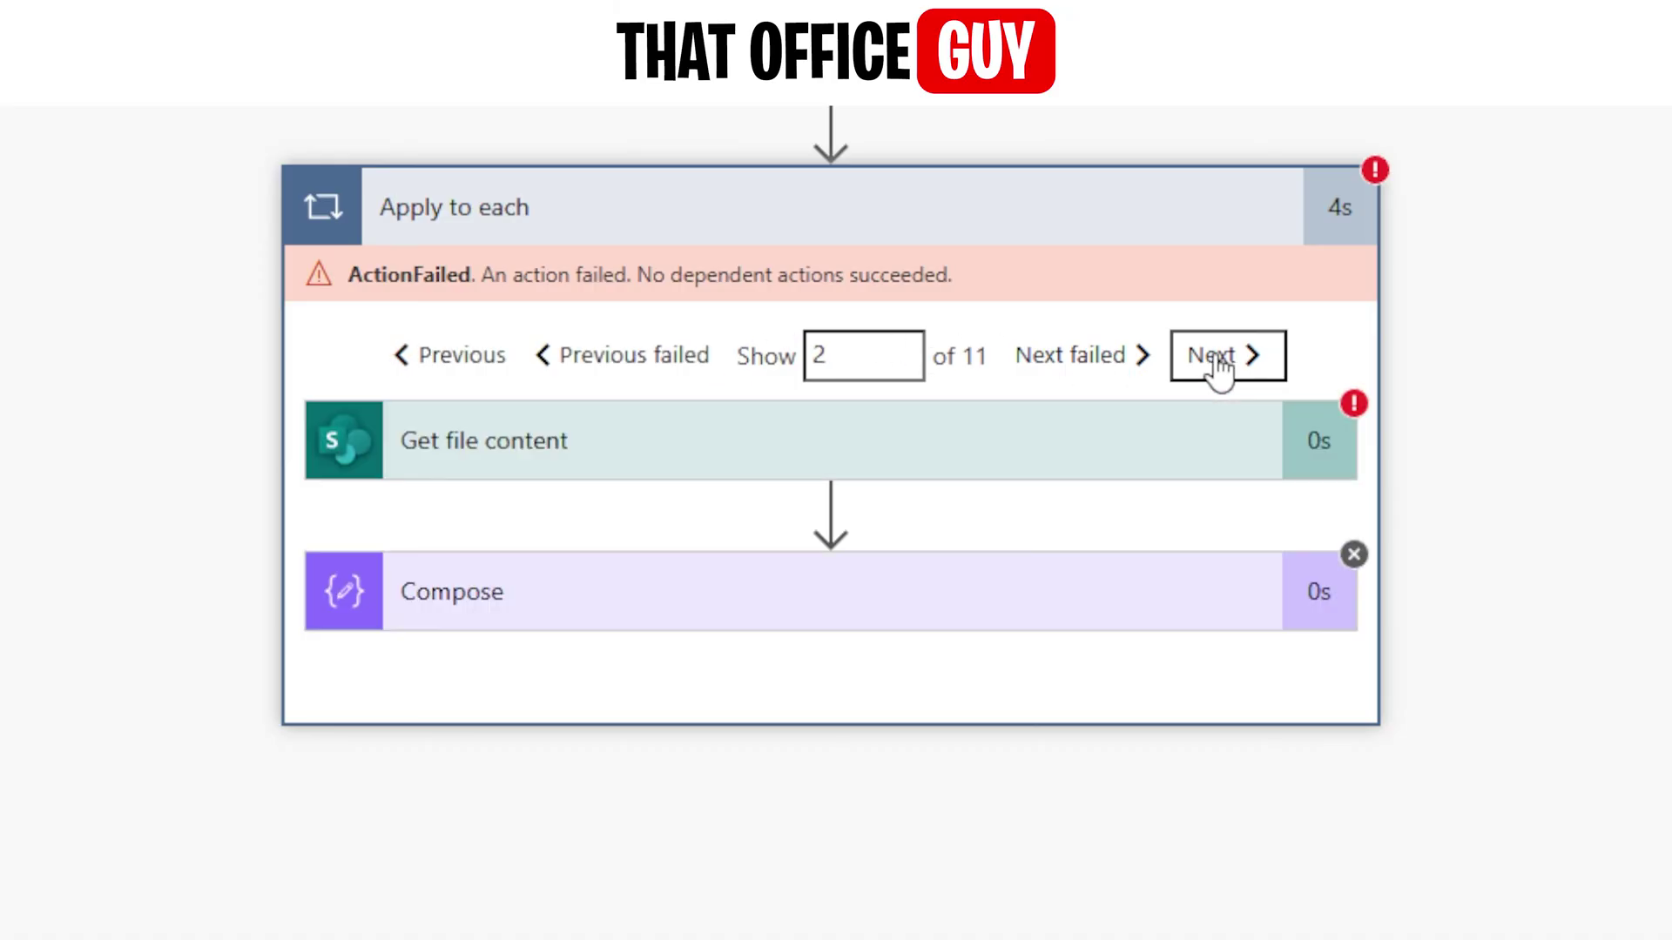
click(1213, 363)
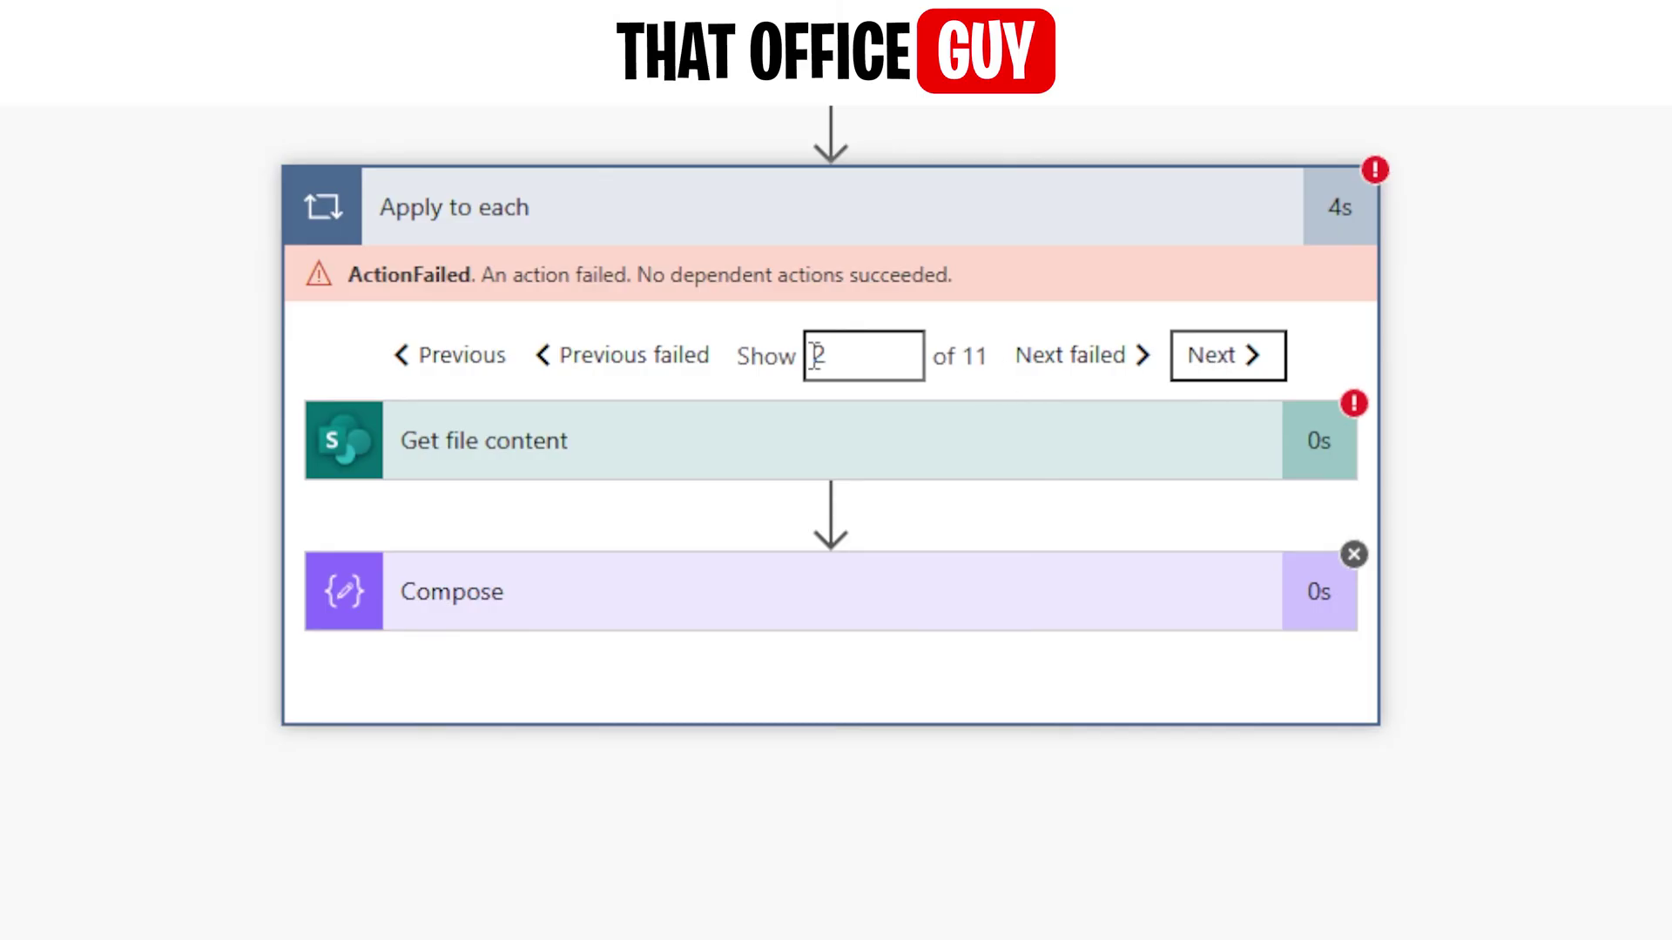
click(1213, 364)
click(1236, 361)
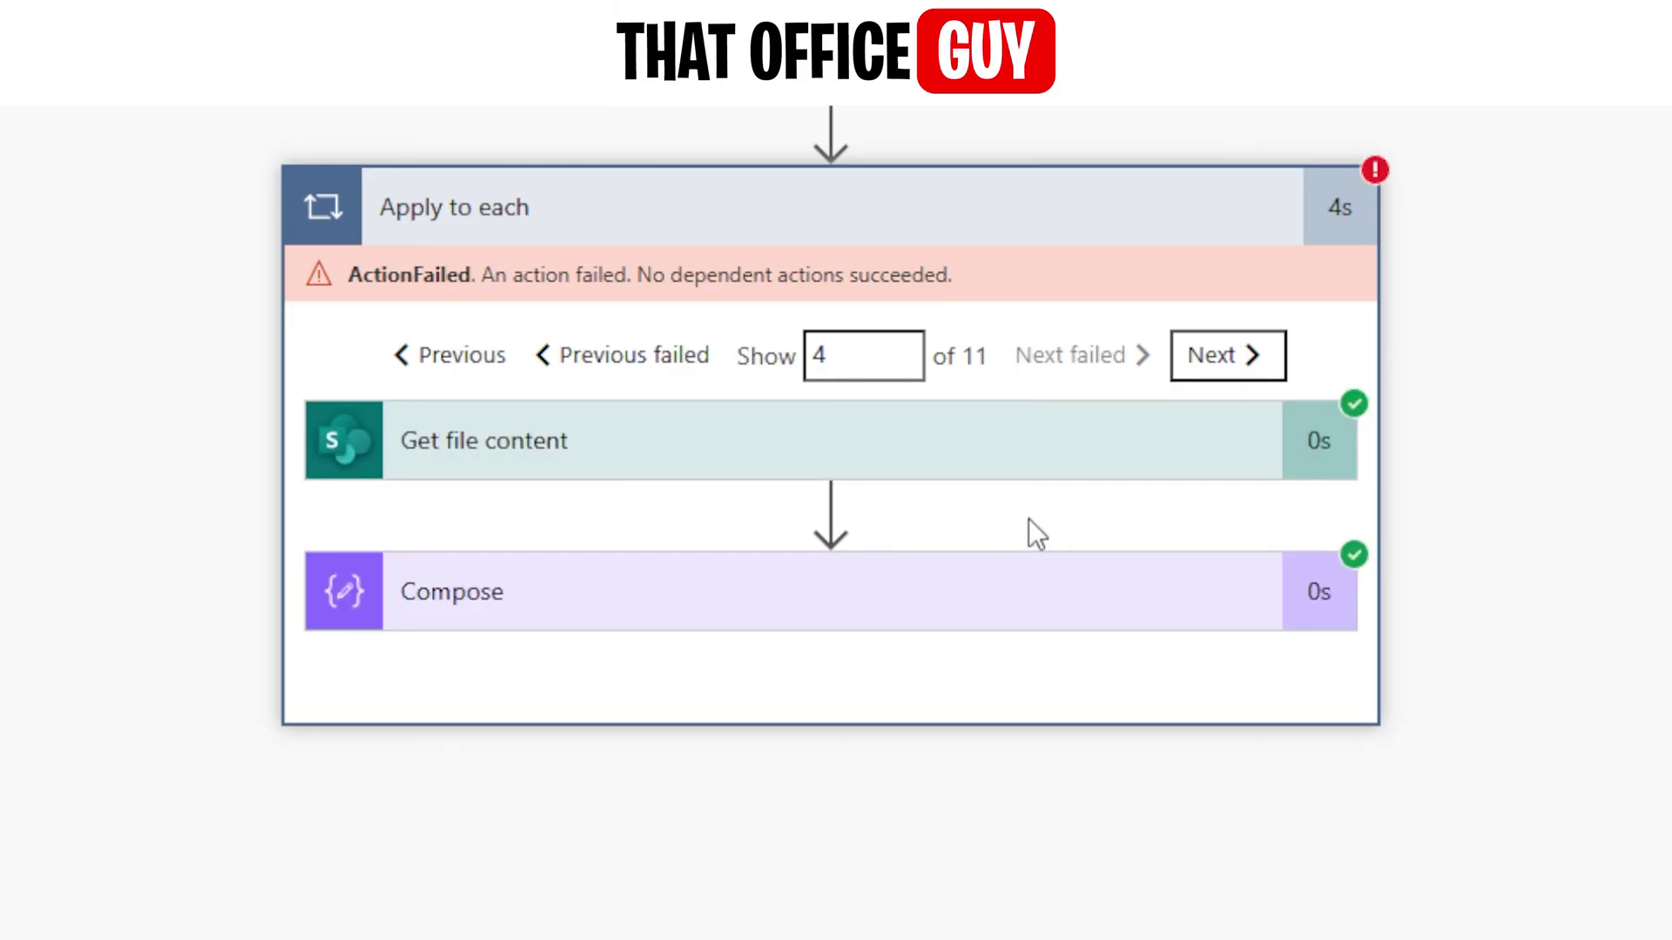
click(694, 608)
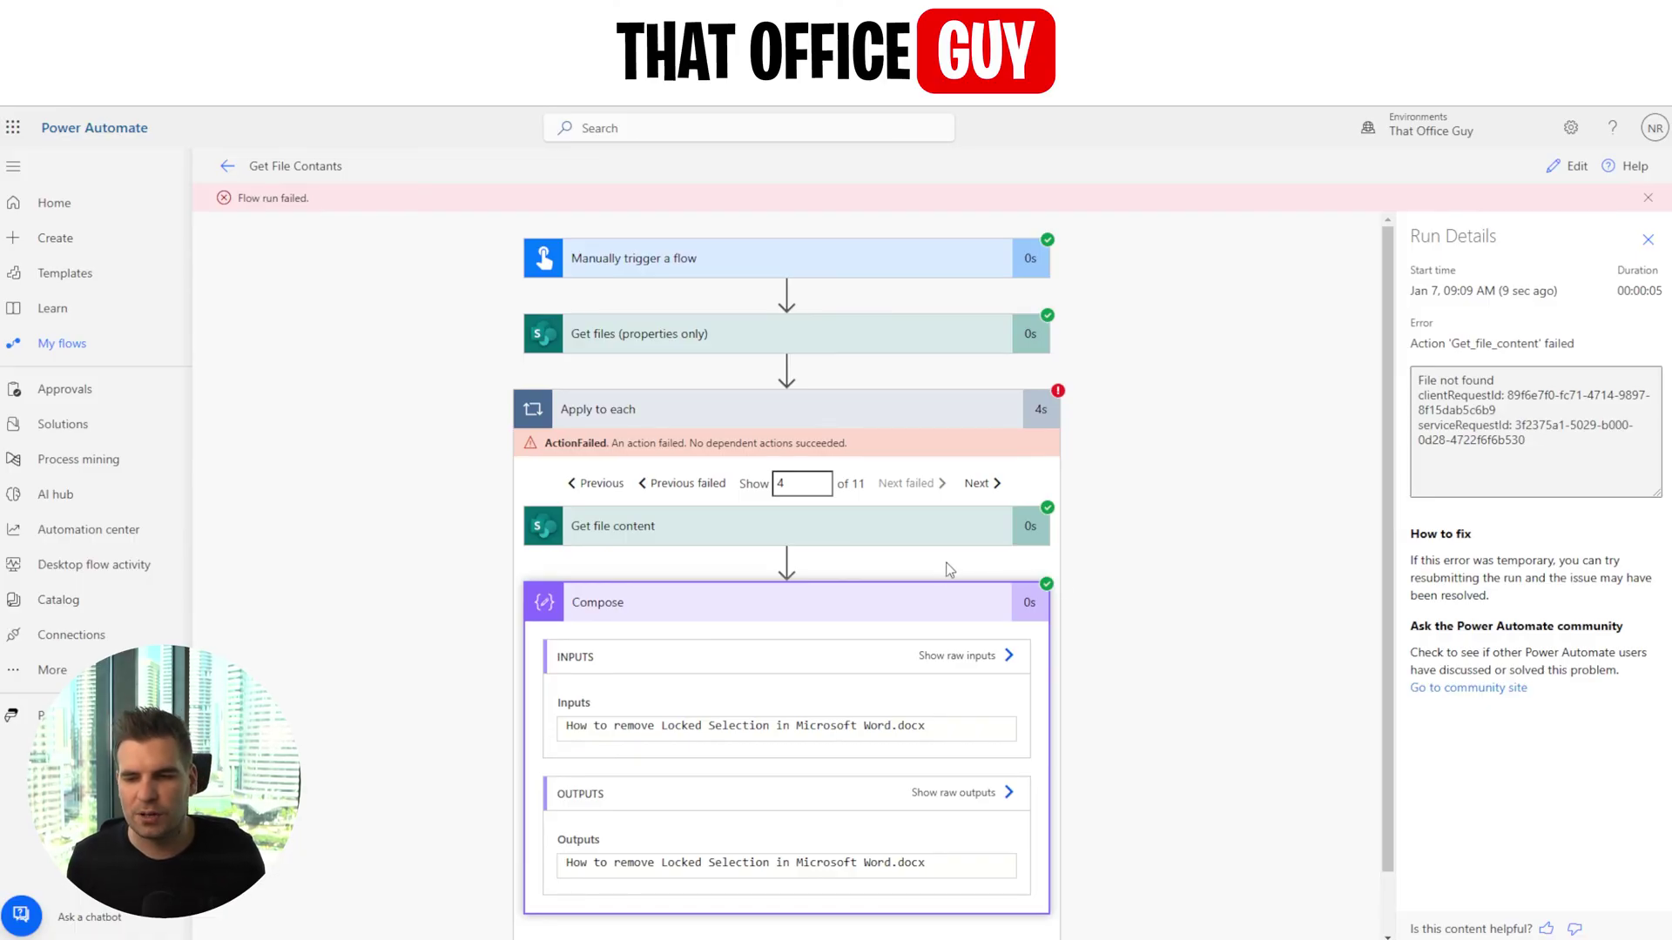
- Review Compose file names through loop iterations 5–8, then reopen the Get File Contants flow for editing
click(837, 527)
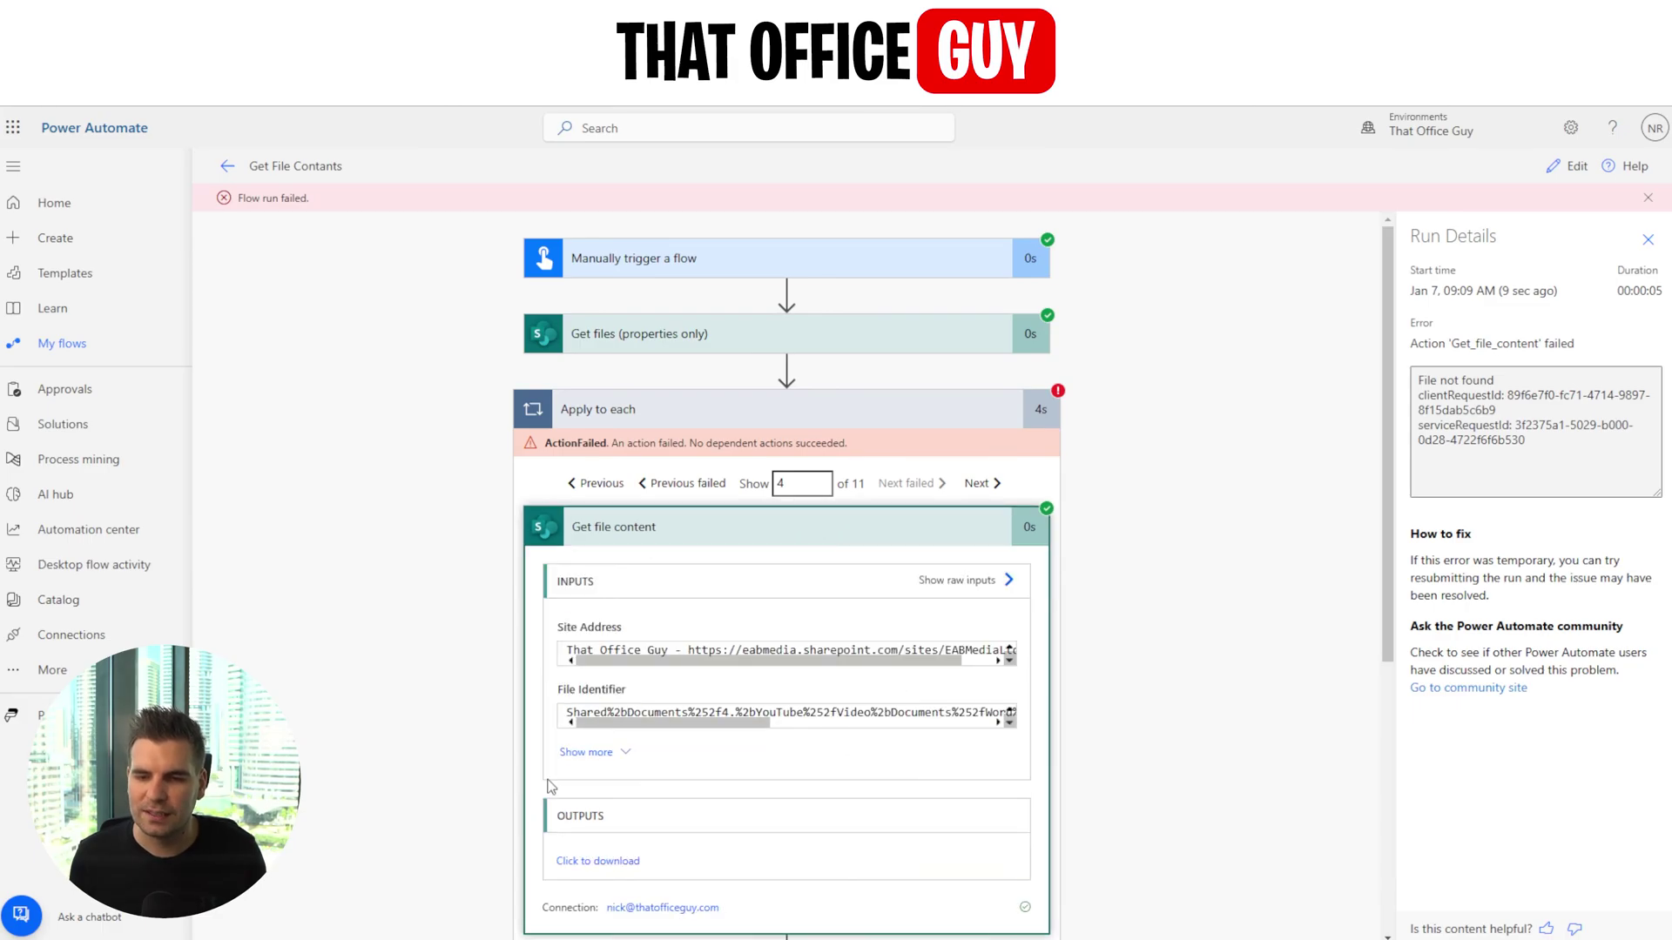
click(868, 527)
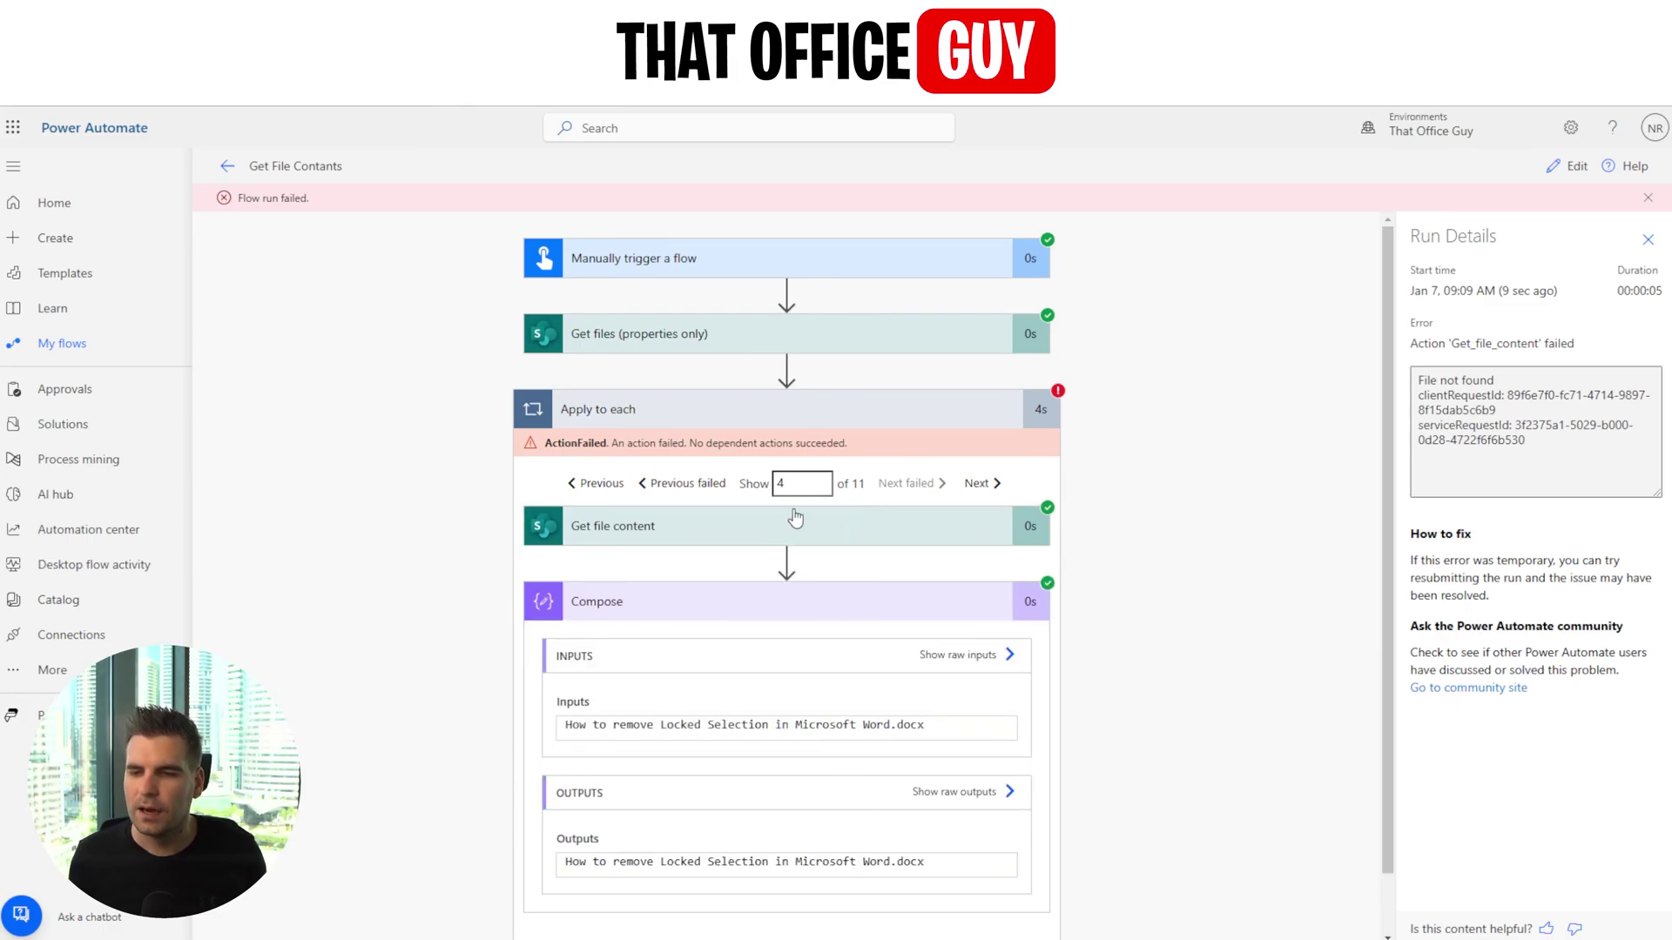
click(980, 485)
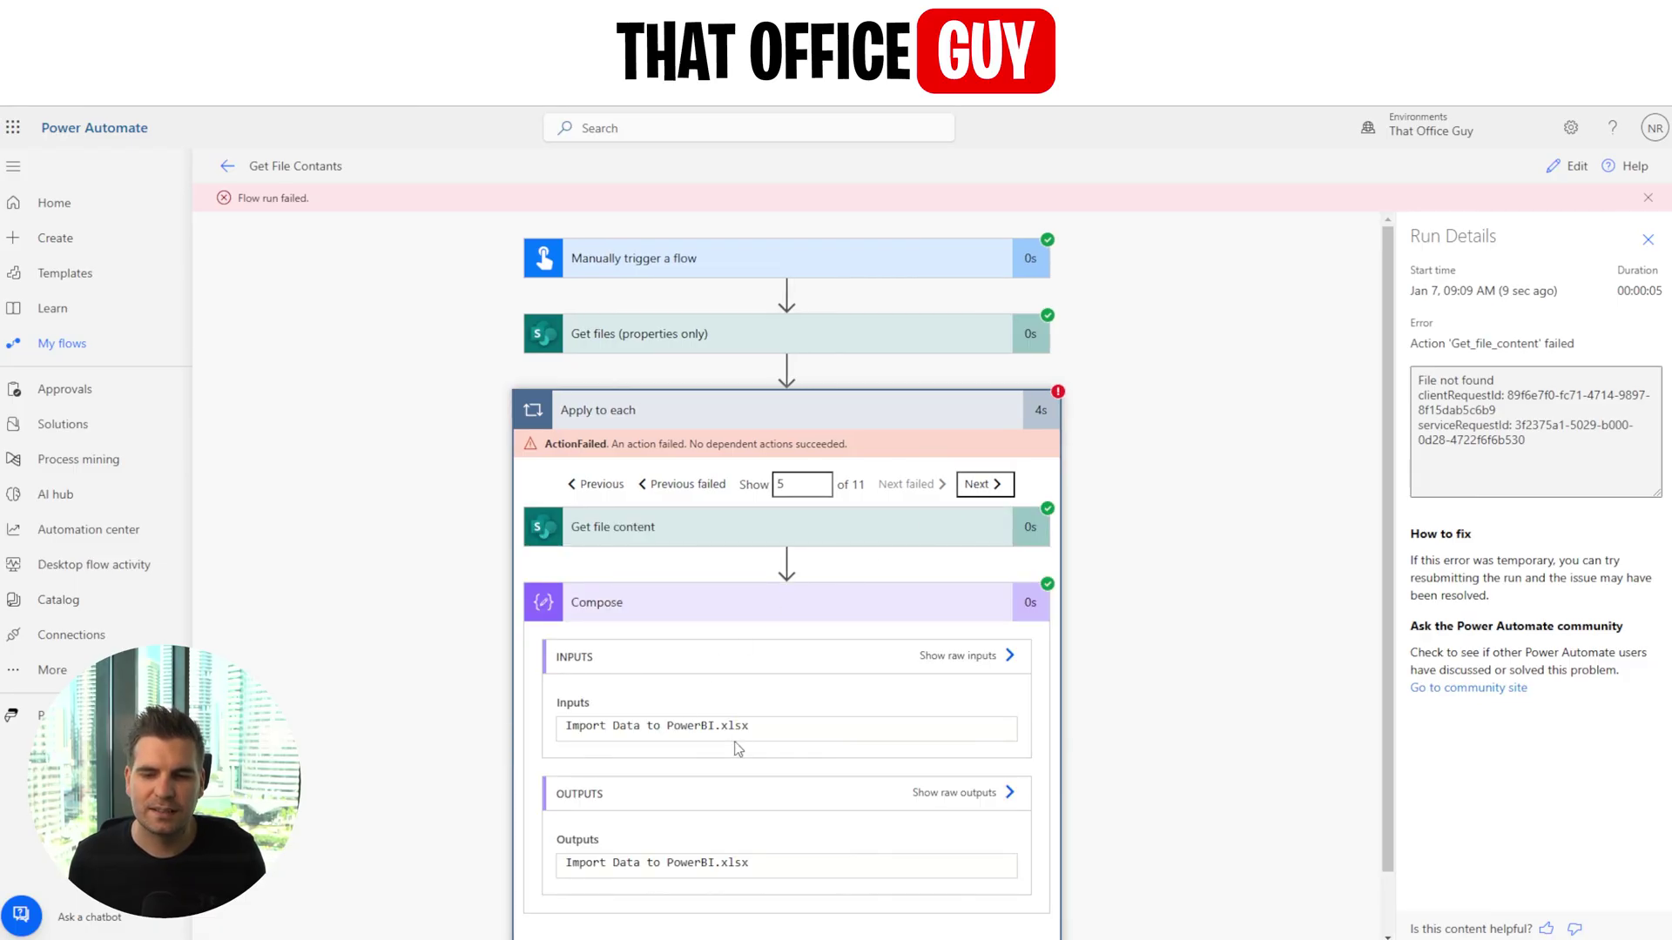
click(978, 486)
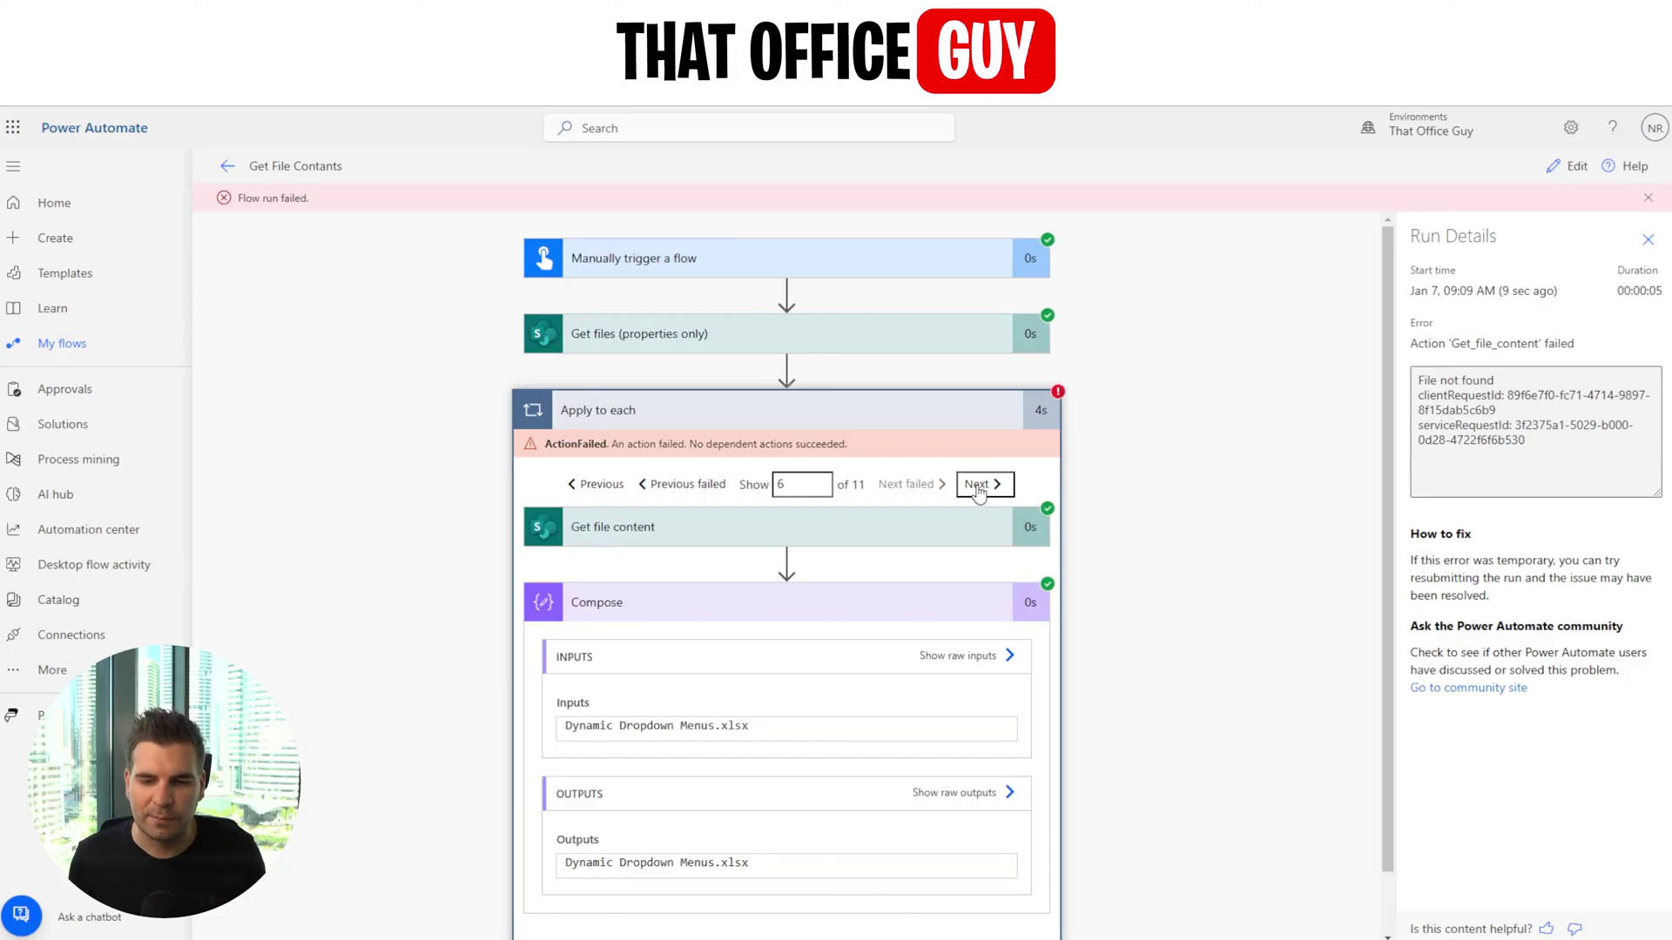
click(978, 486)
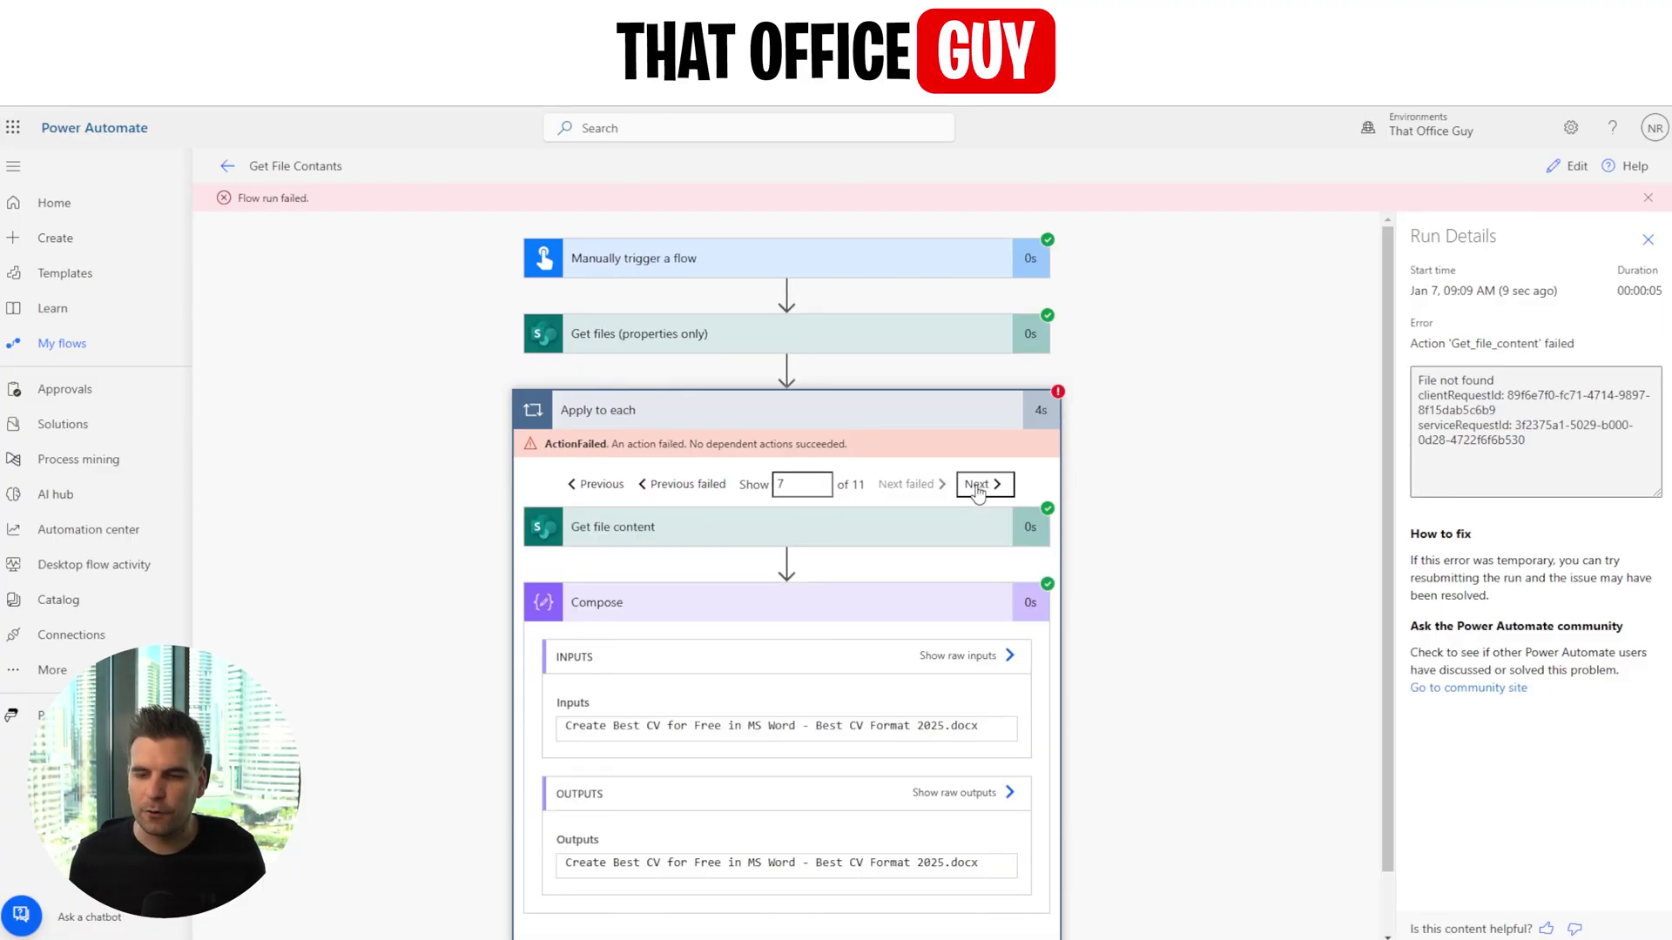
click(977, 488)
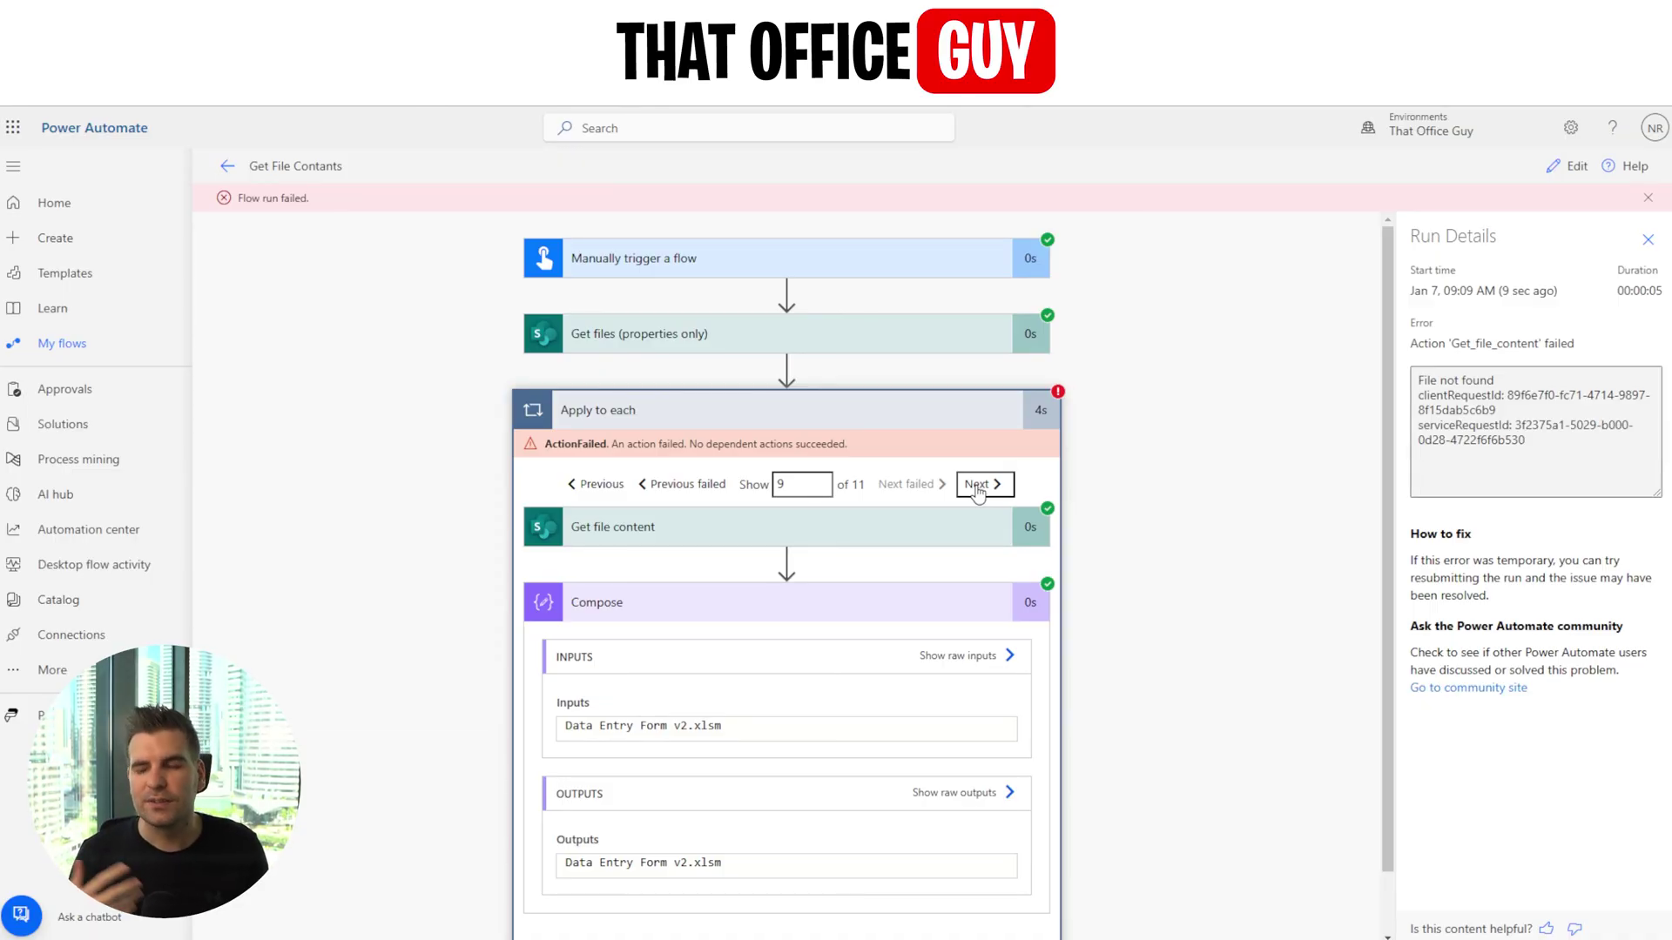
click(1567, 165)
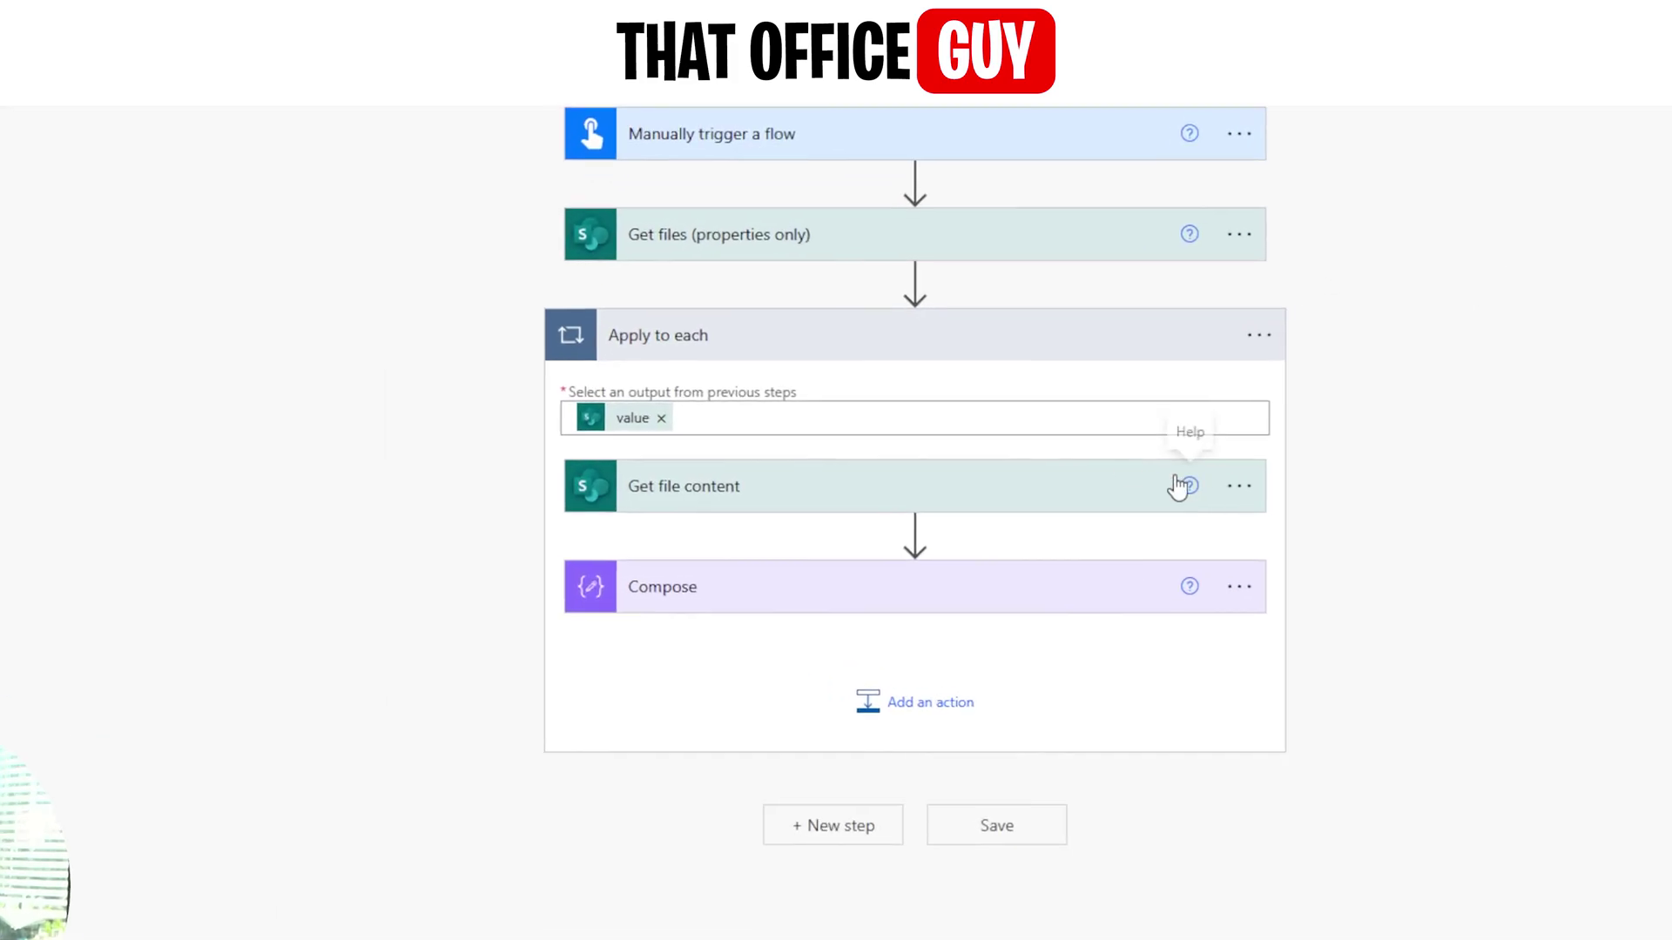
- Set Compose to also run after Get file content has failed, is skipped or has timed out
click(1270, 490)
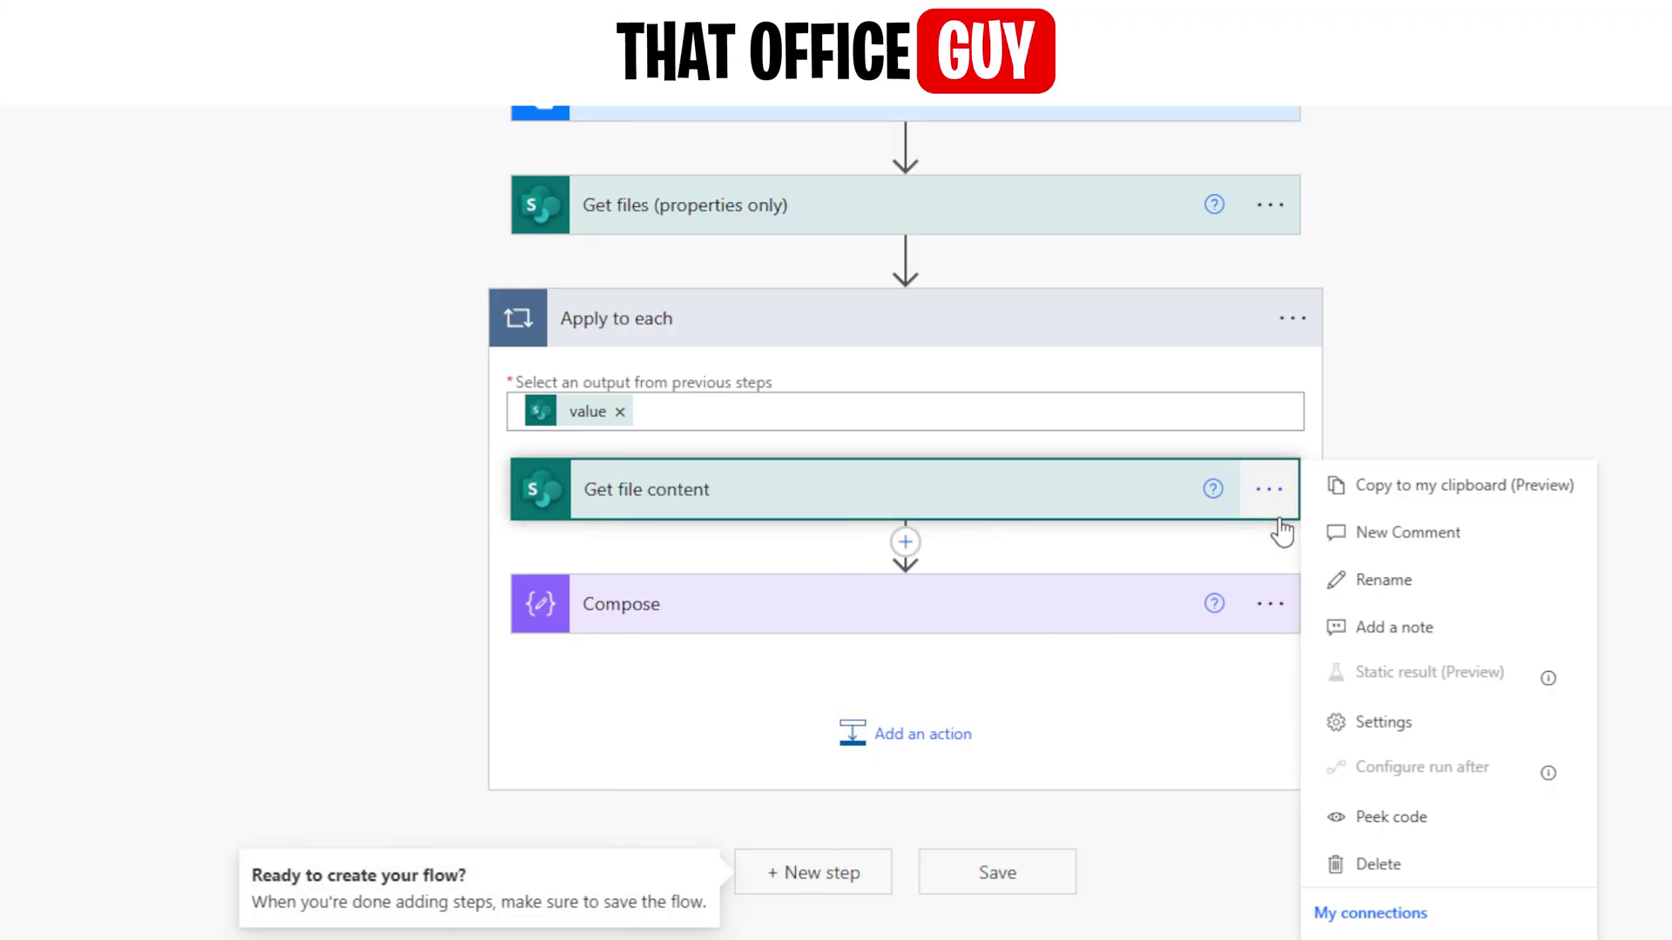
click(1268, 603)
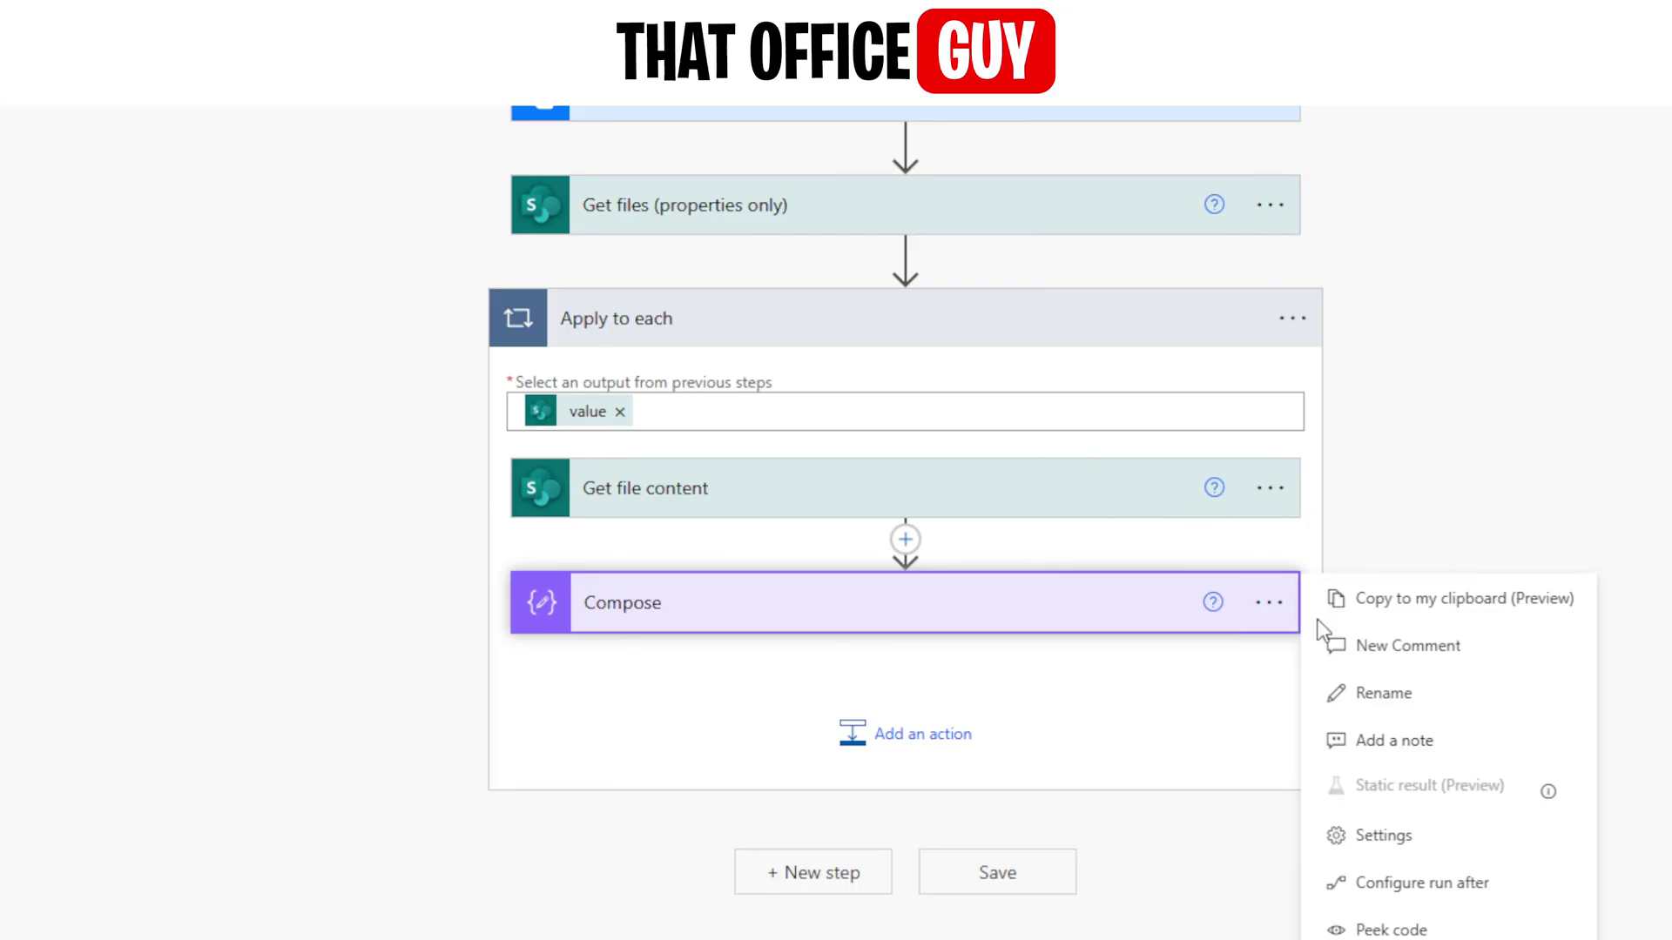
click(1378, 886)
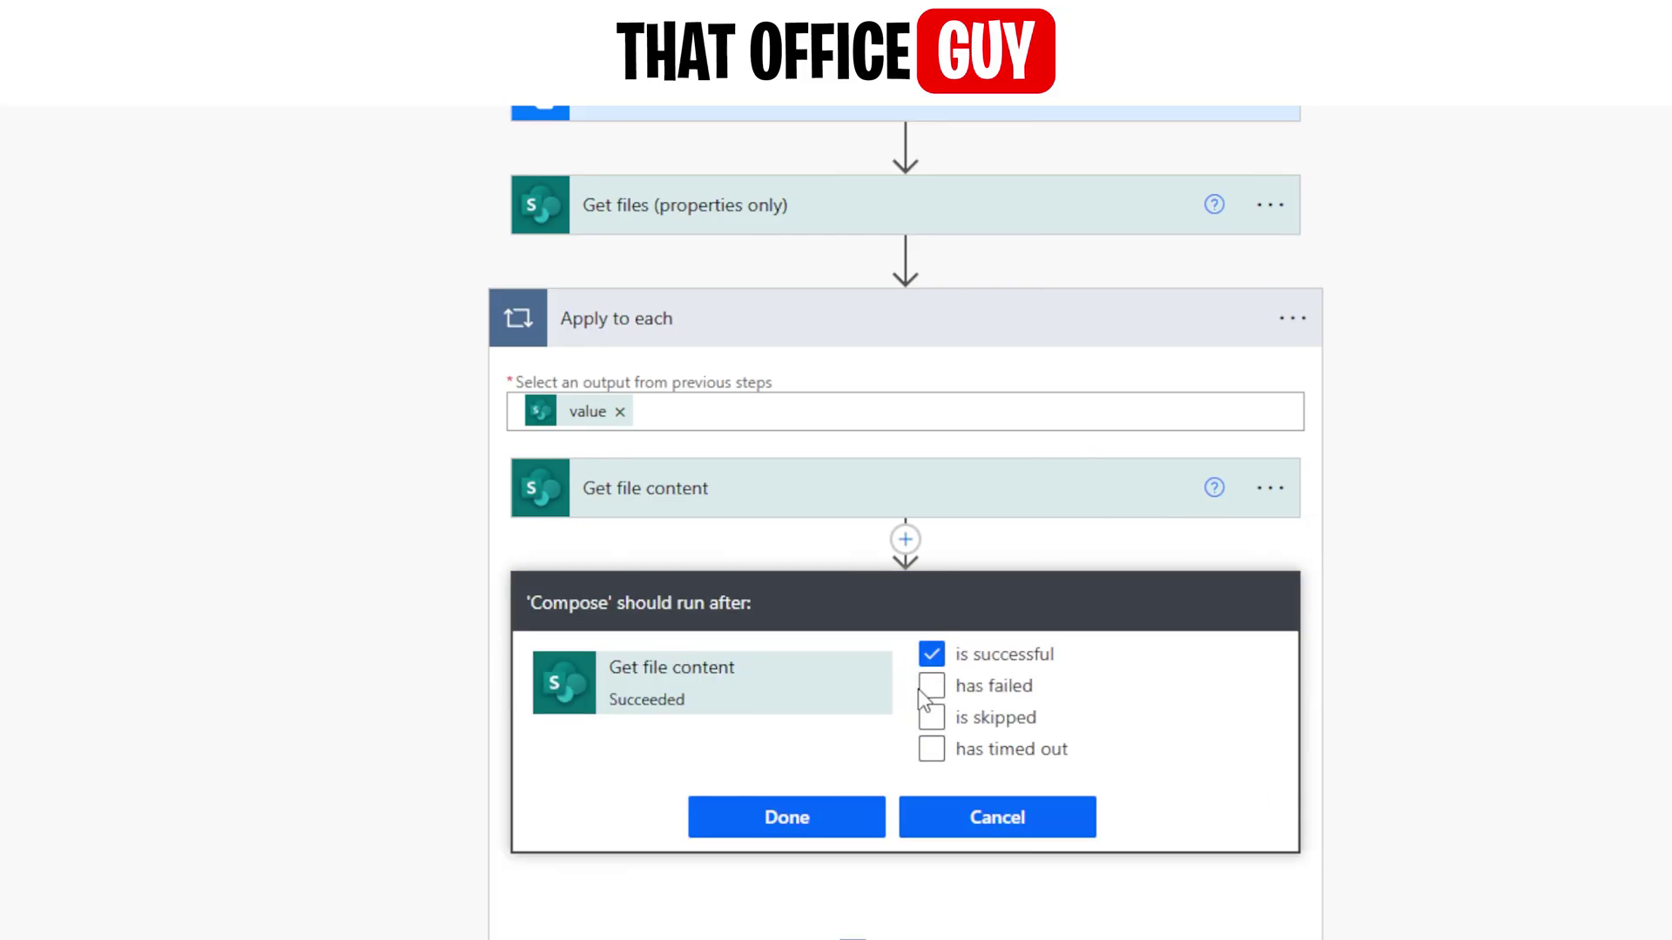
click(930, 687)
click(930, 719)
click(932, 754)
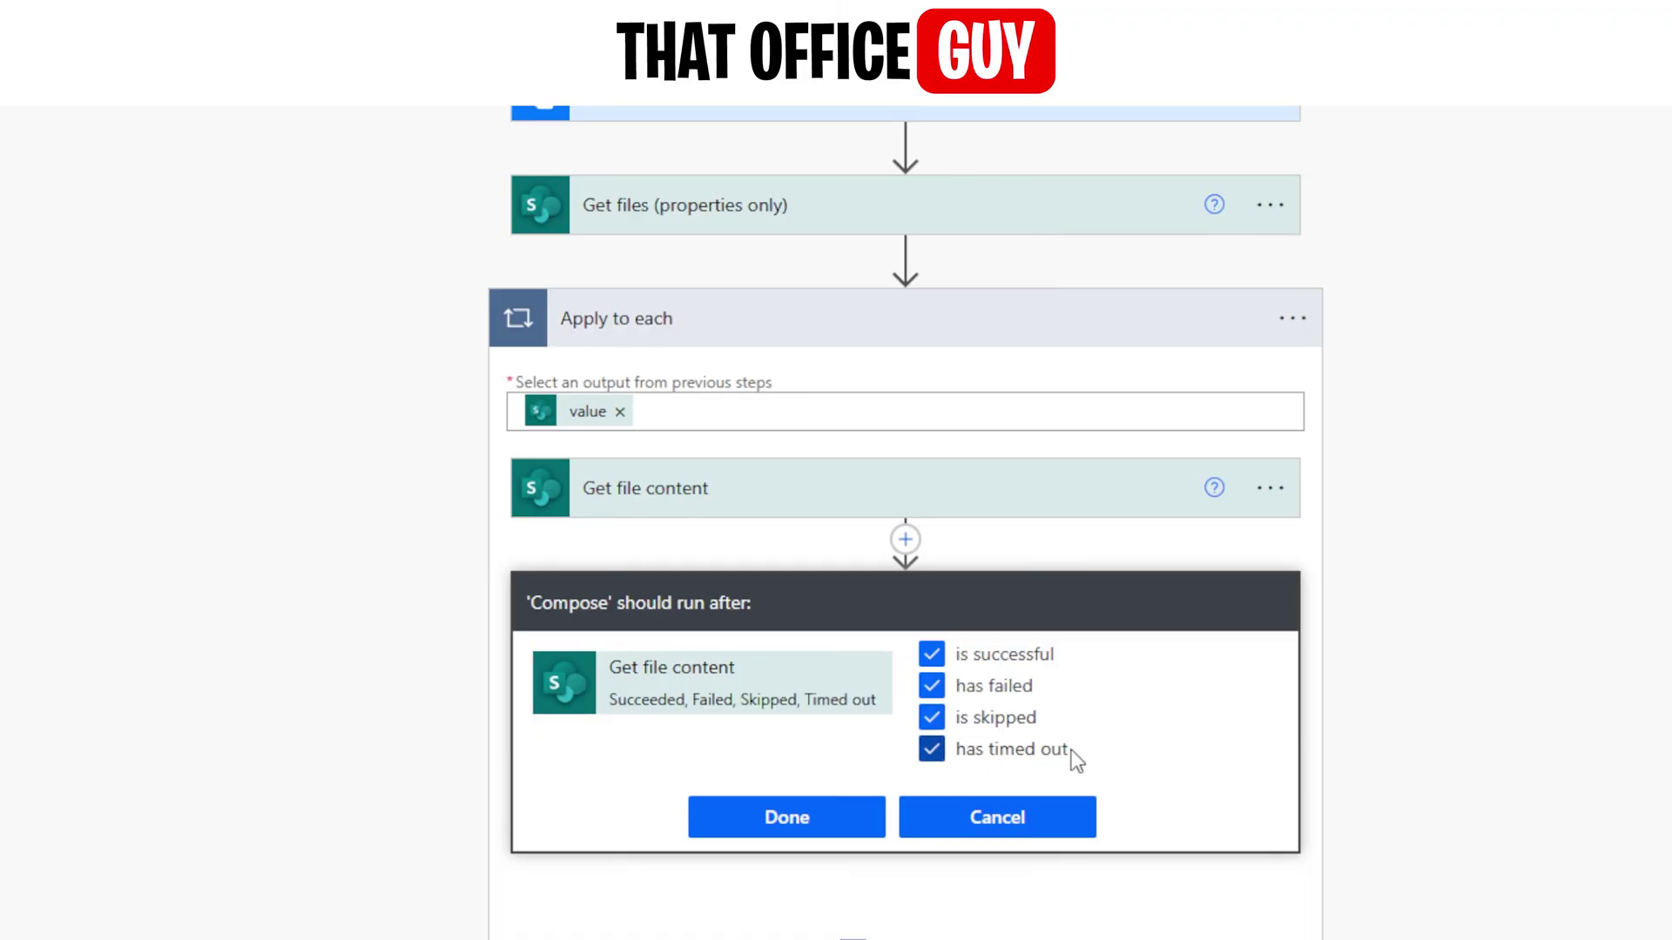
click(947, 814)
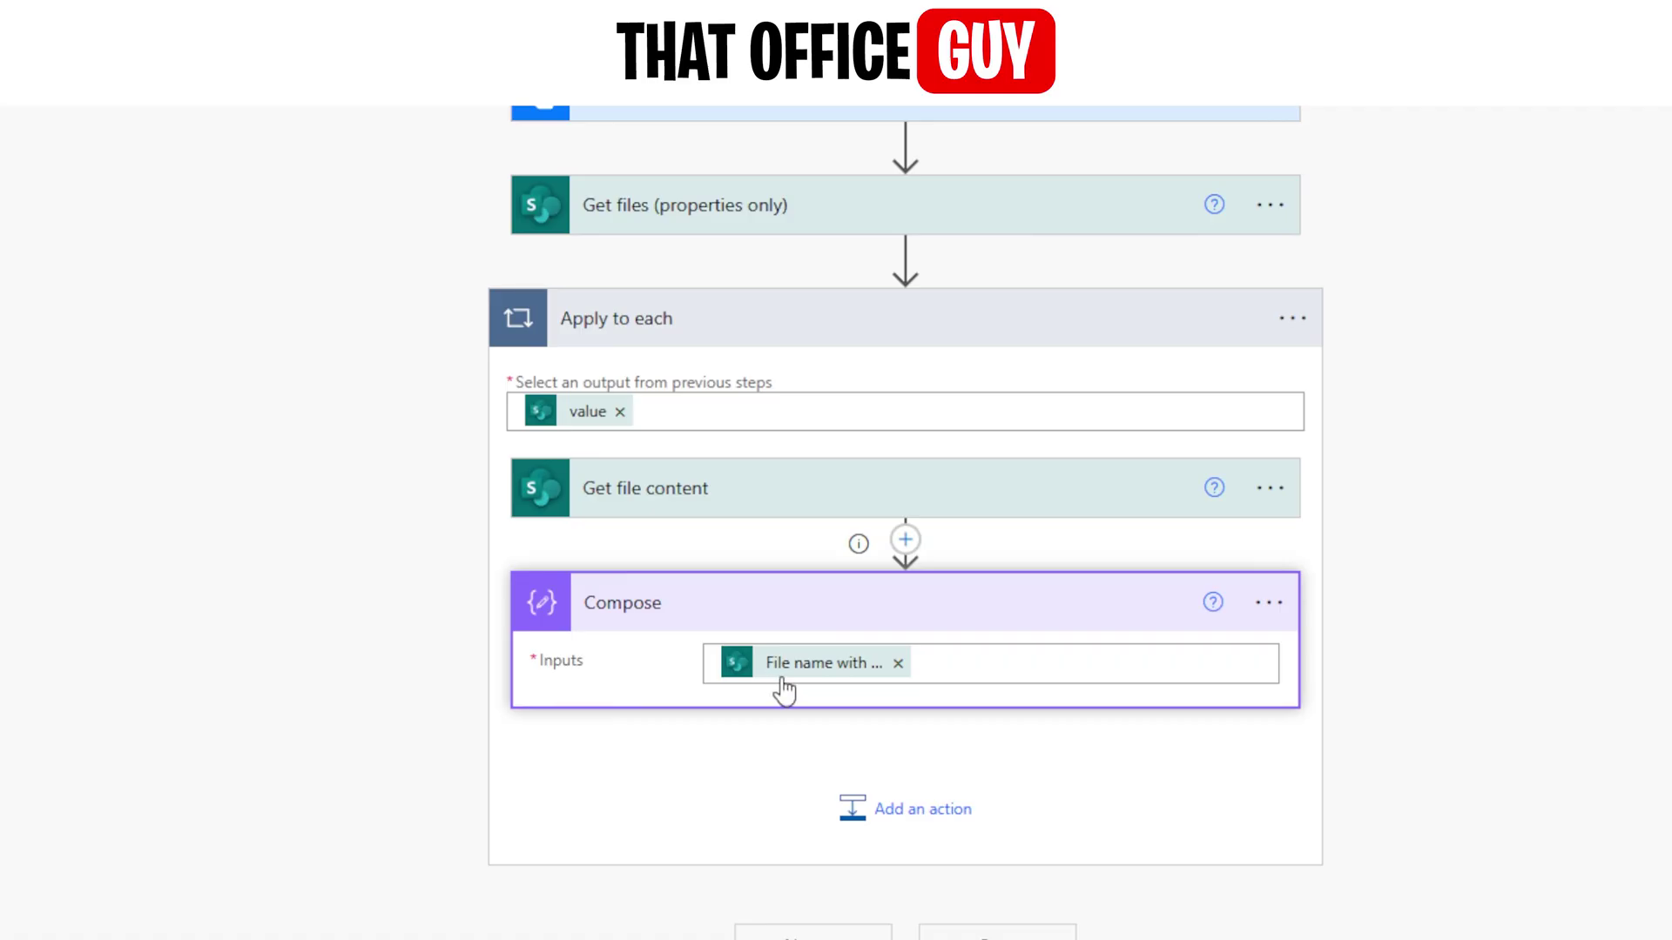
mouse_move(816, 690)
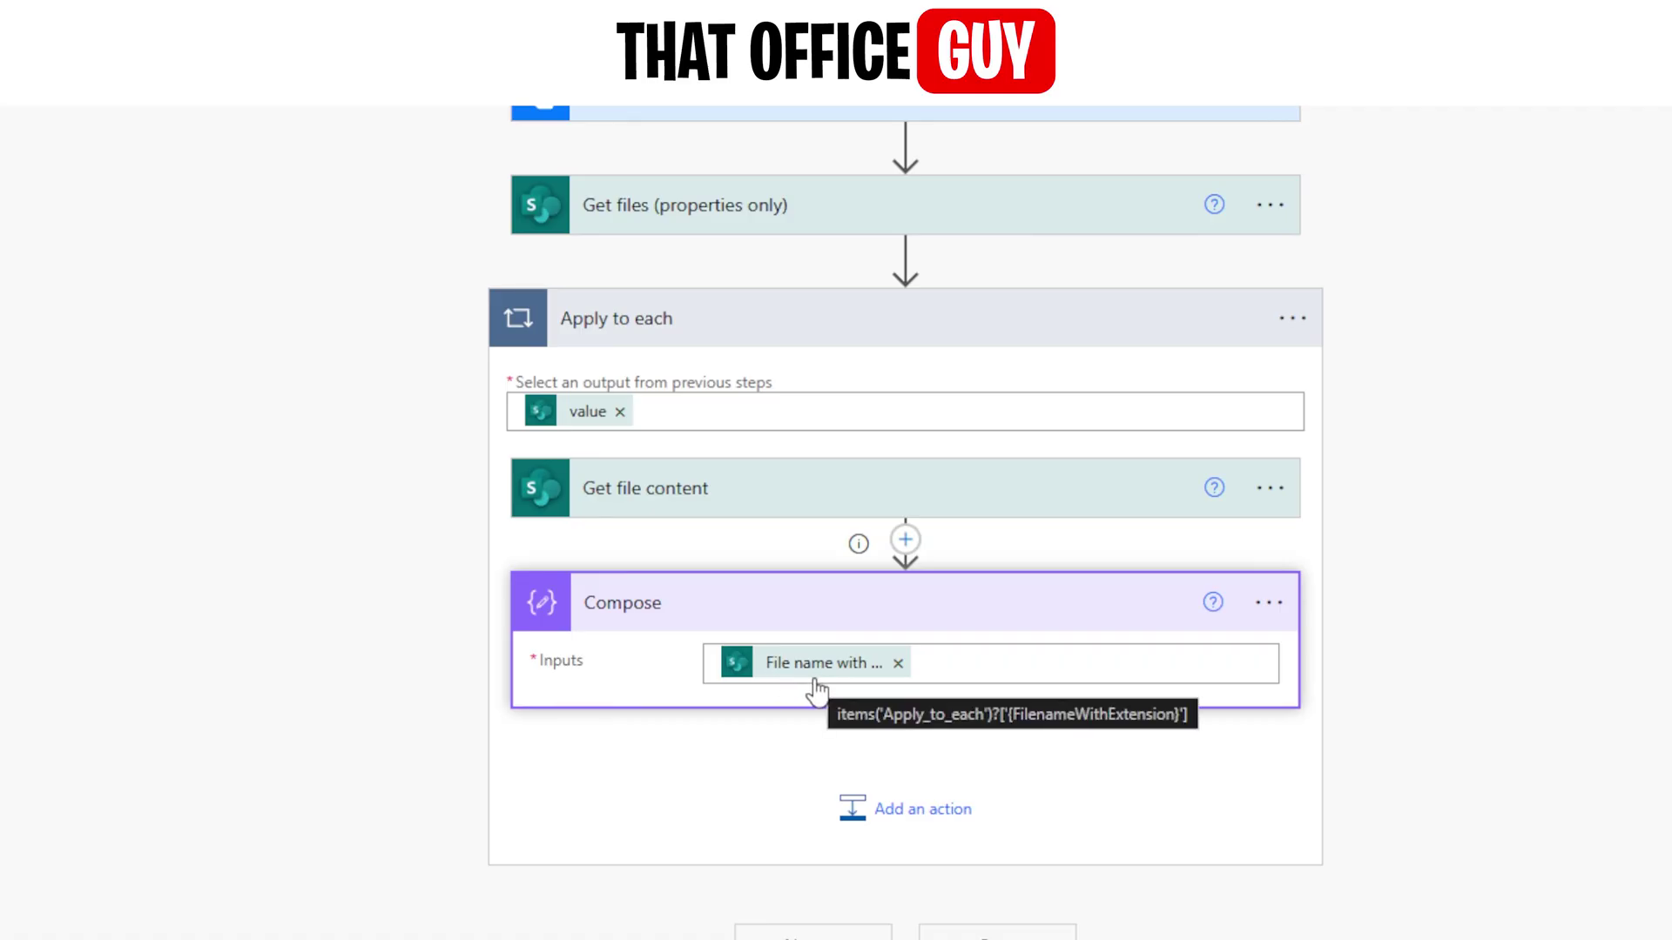
click(916, 814)
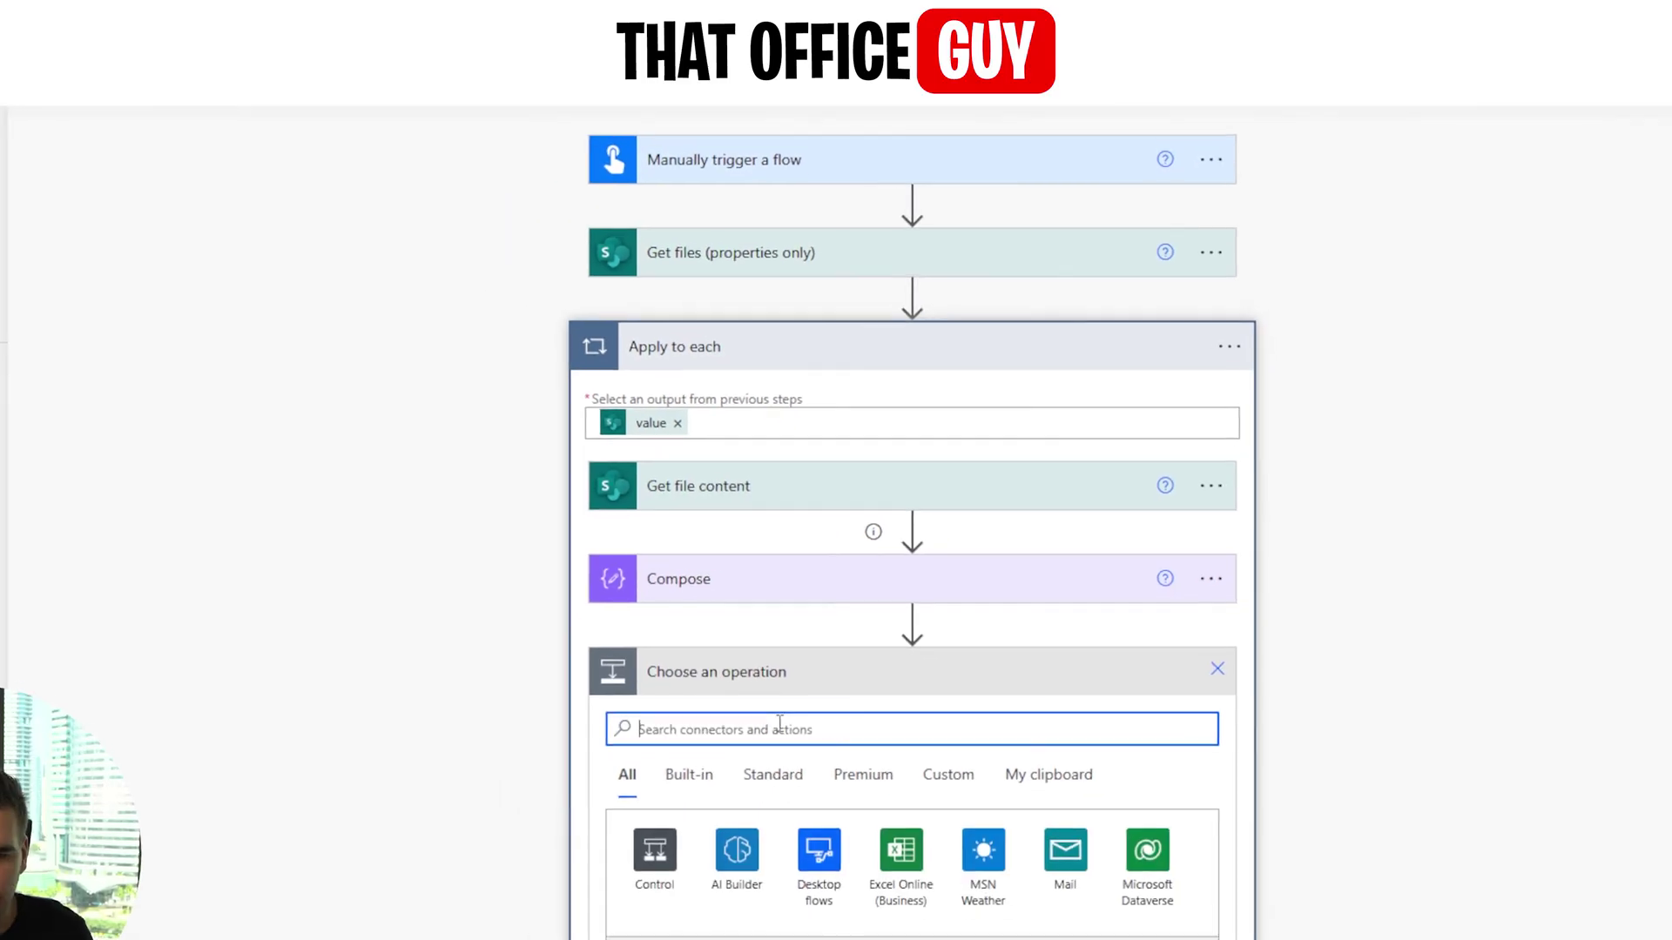
text(termin)
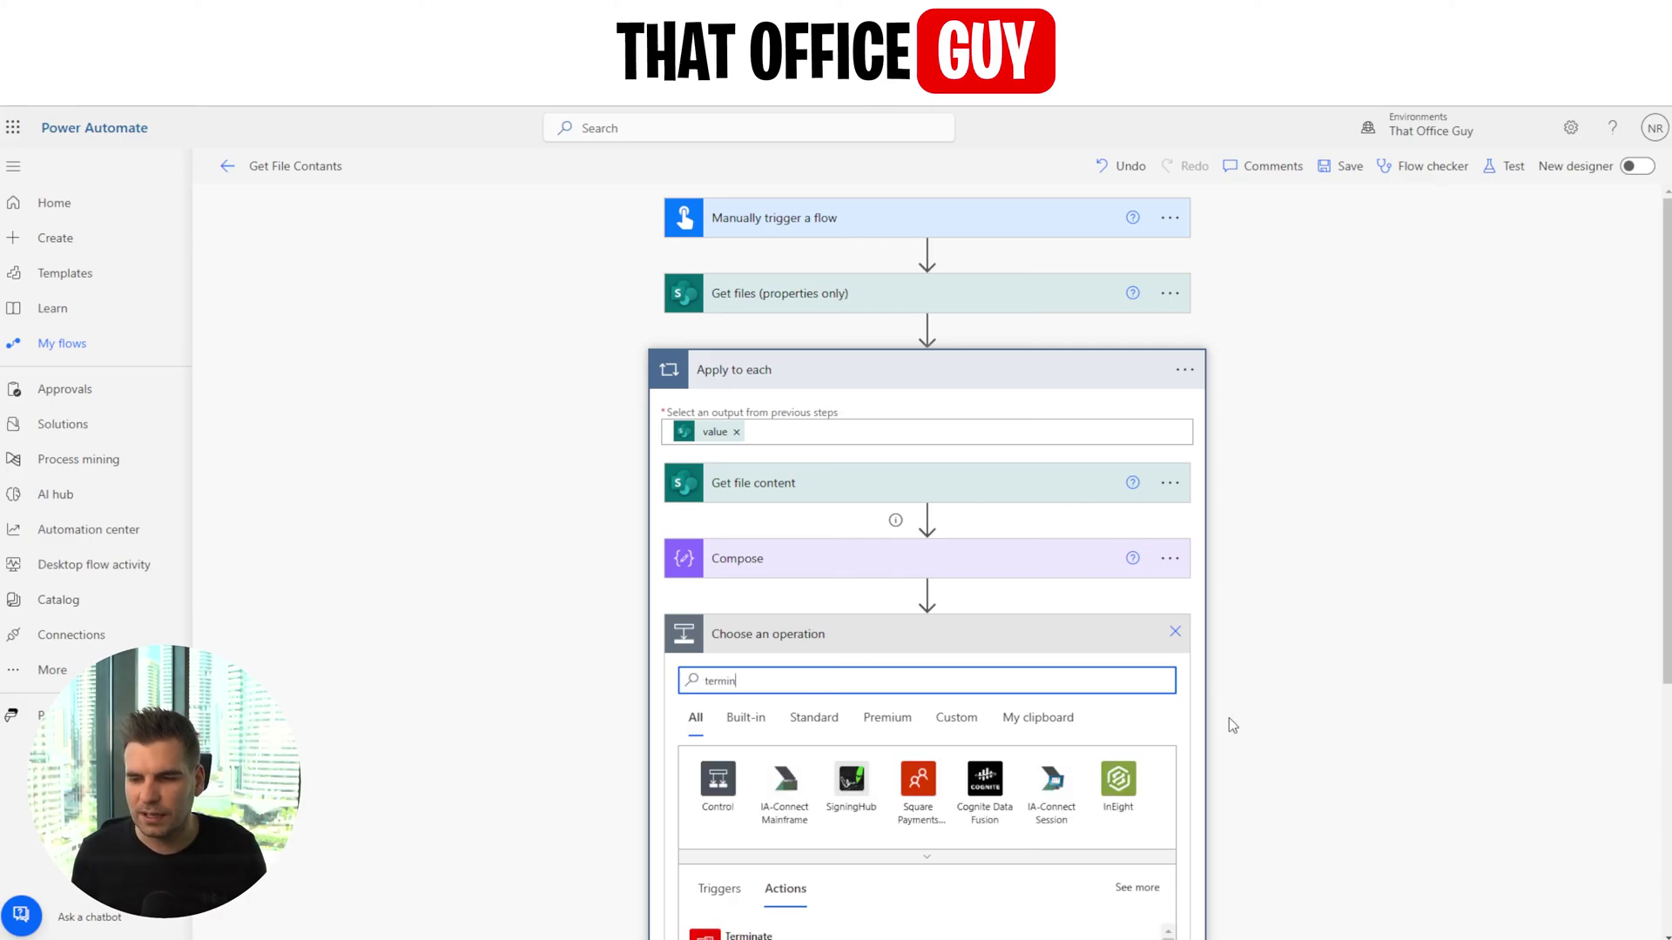
scroll(1228, 720, down, 3)
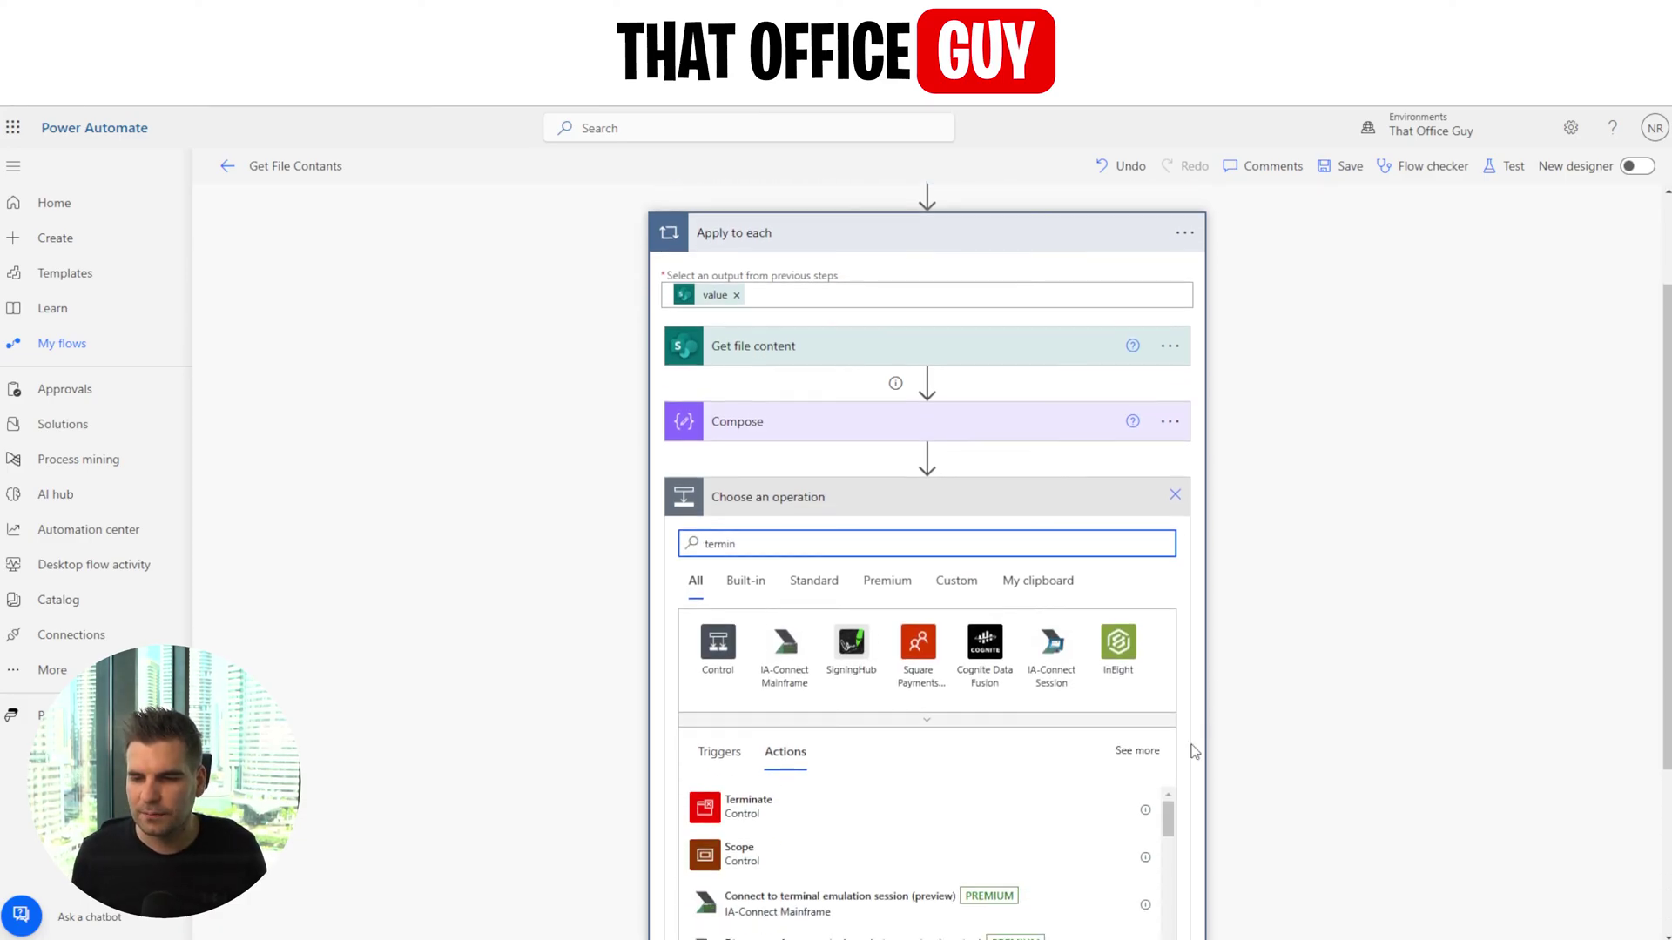
click(829, 686)
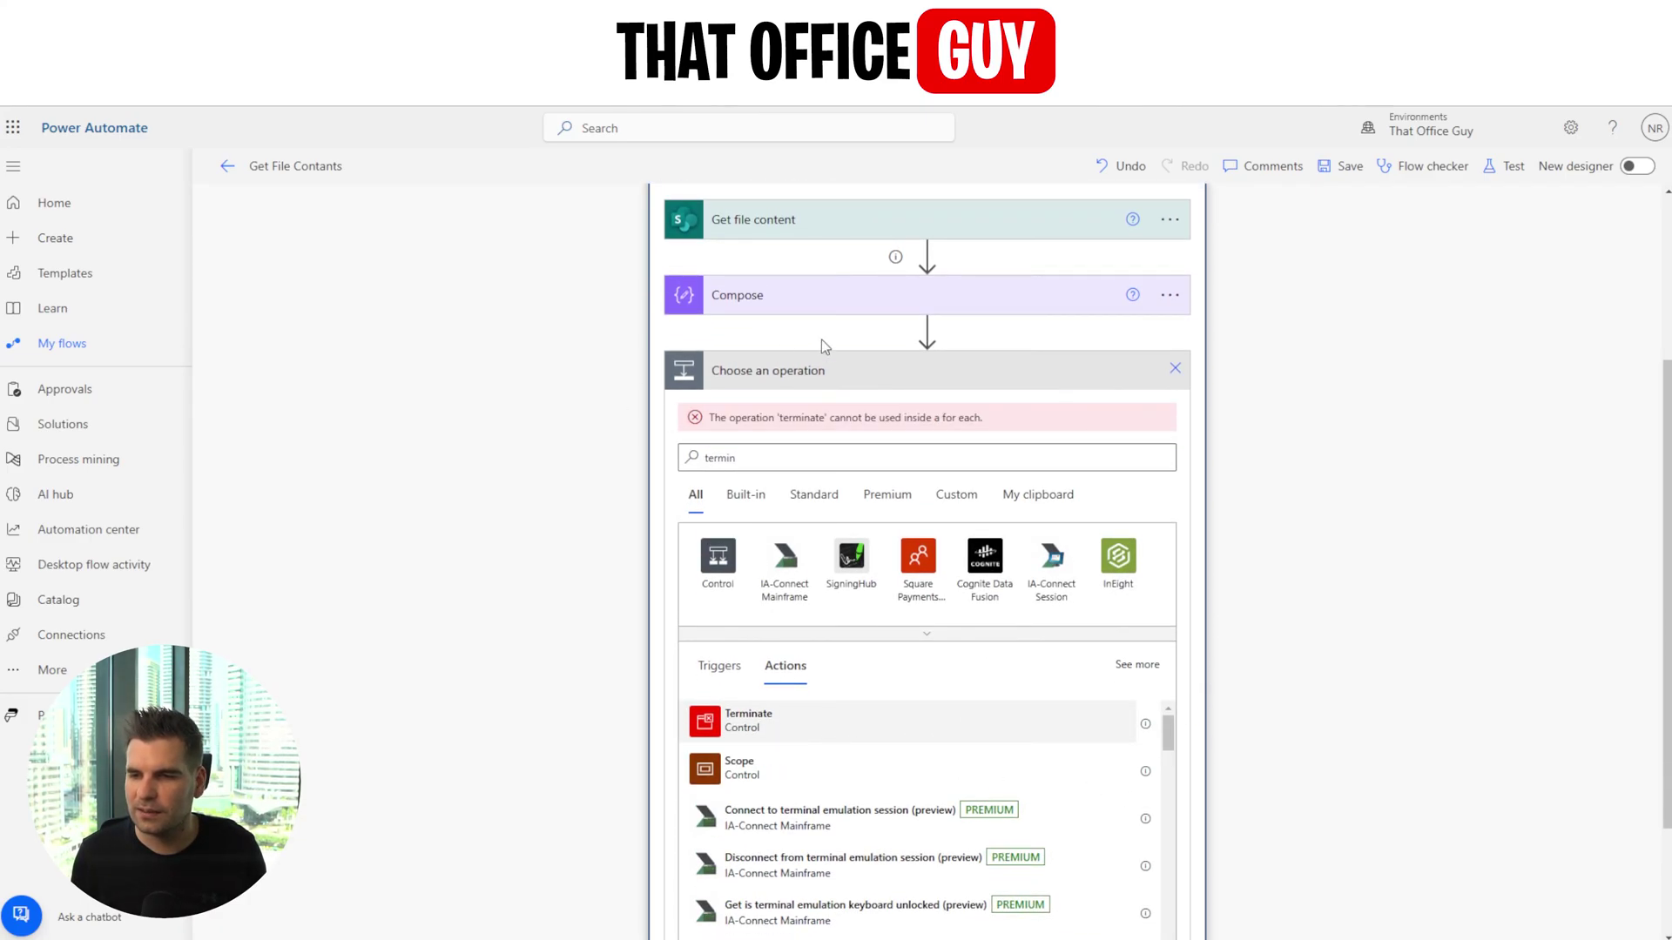
click(1172, 371)
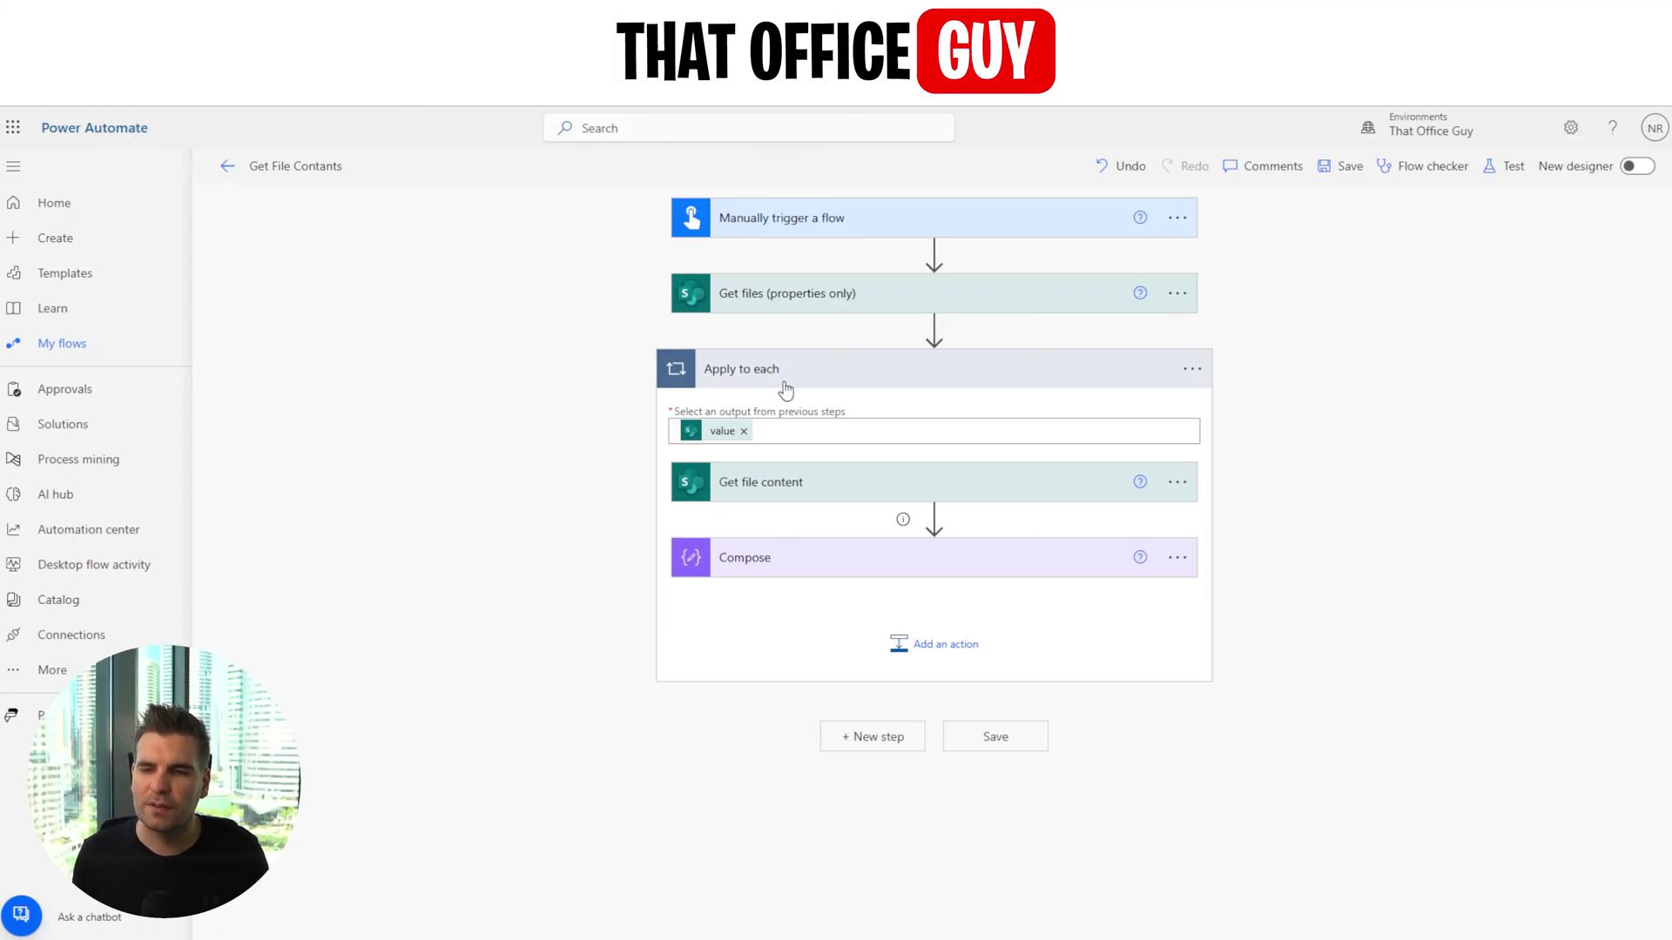
click(1063, 377)
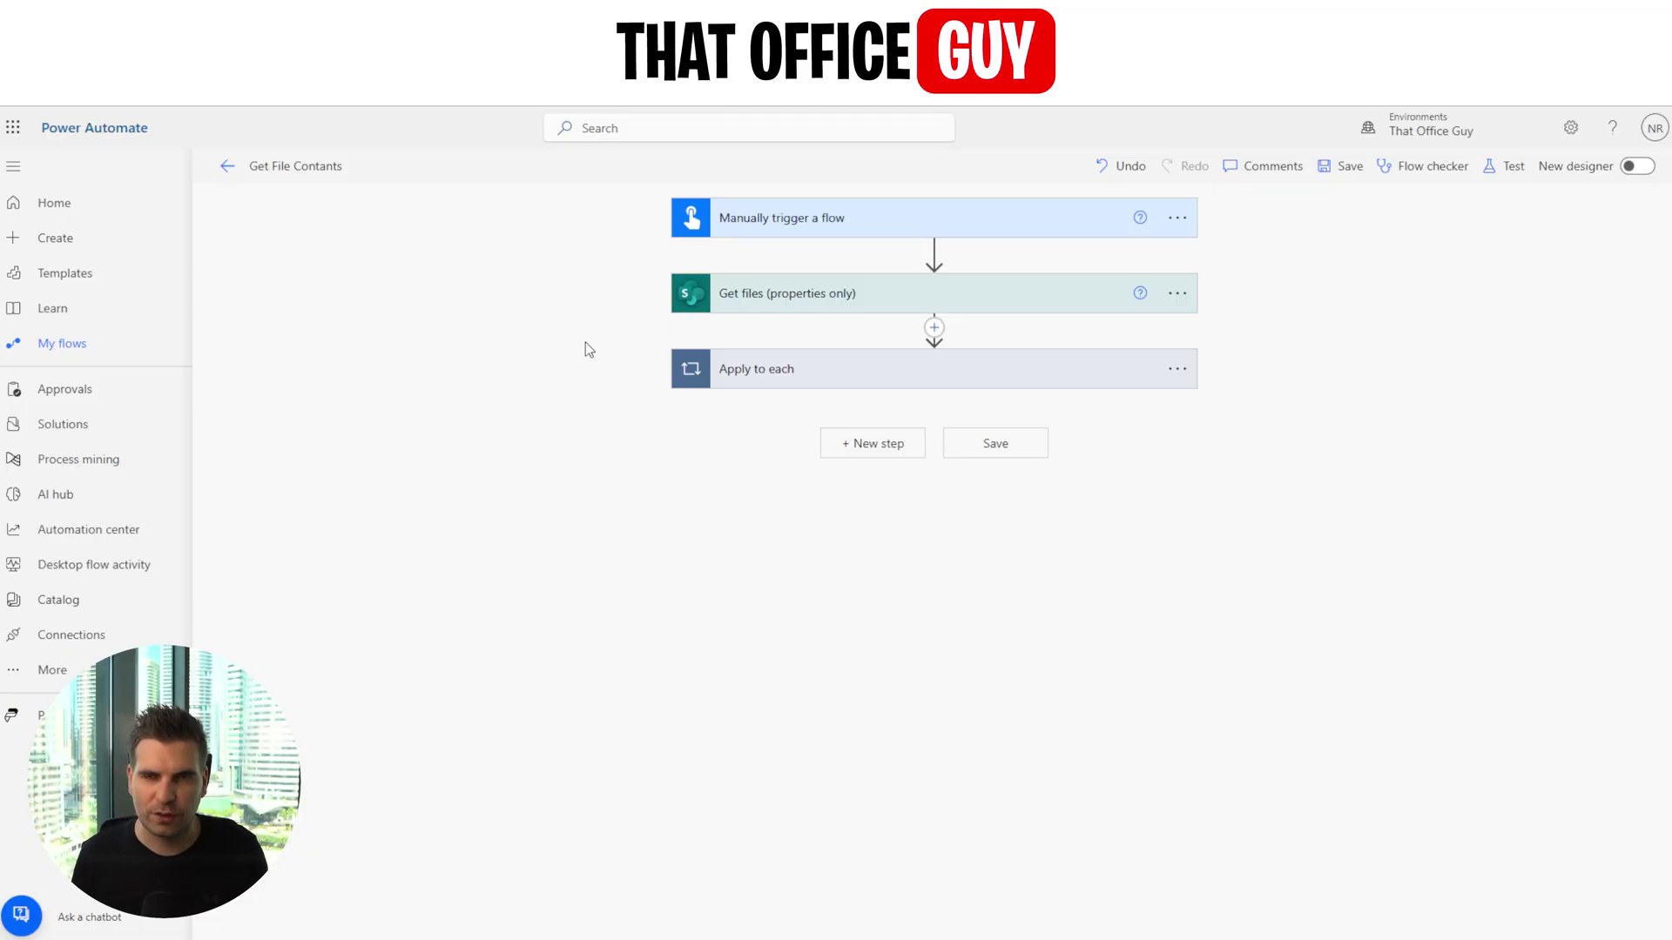
click(902, 371)
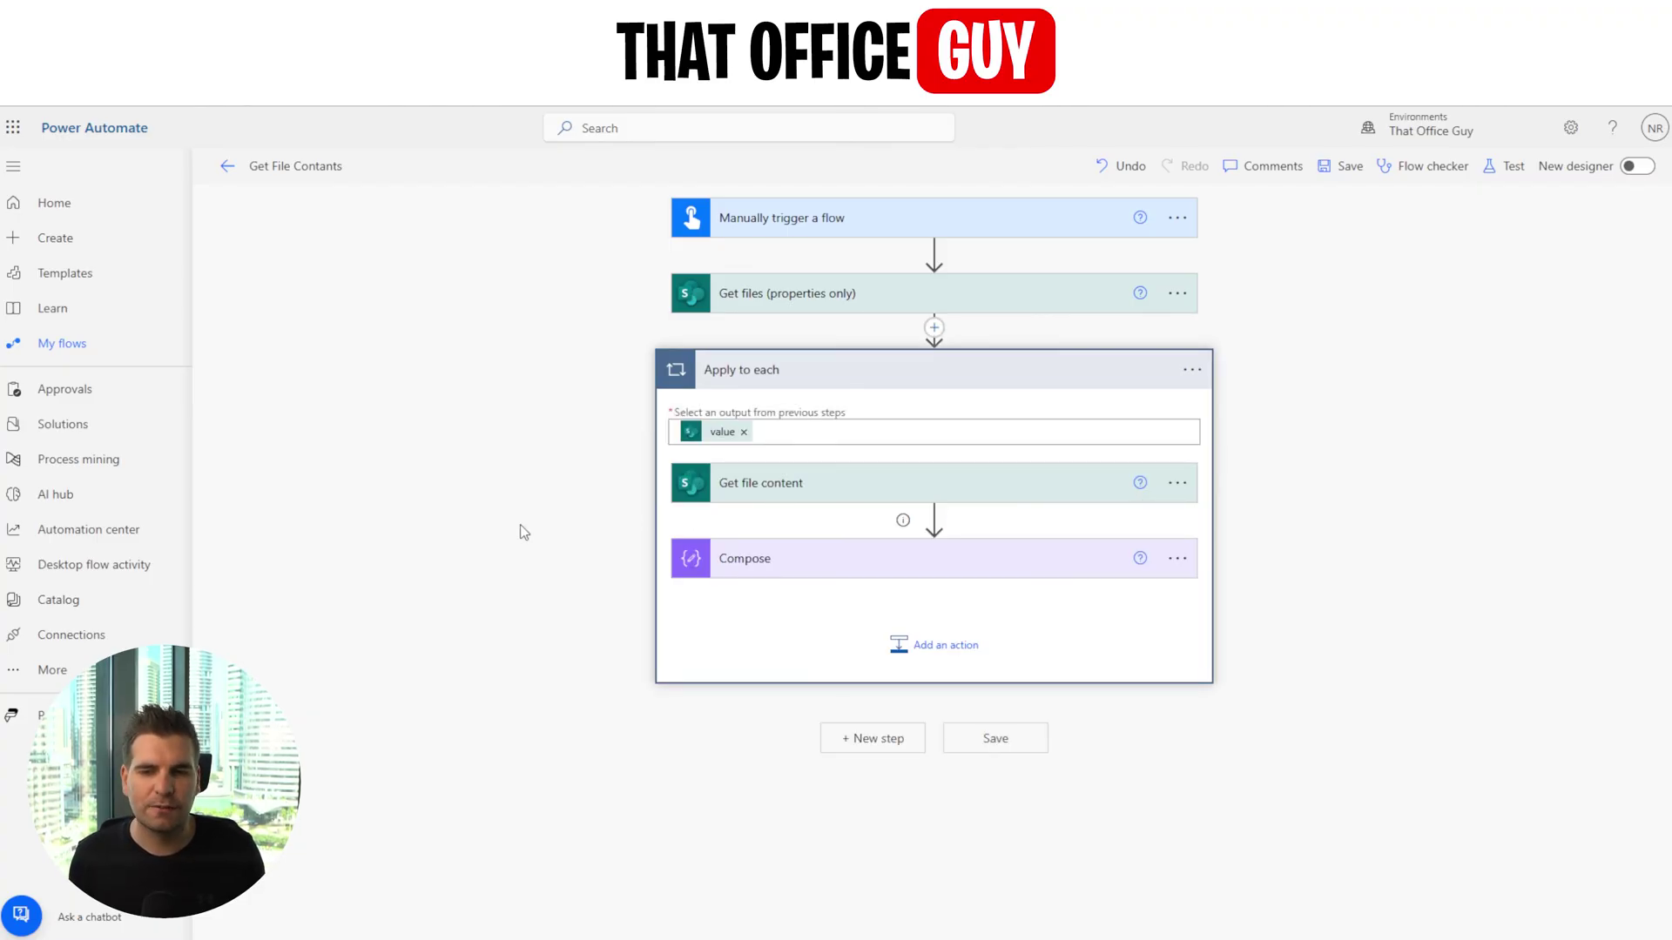